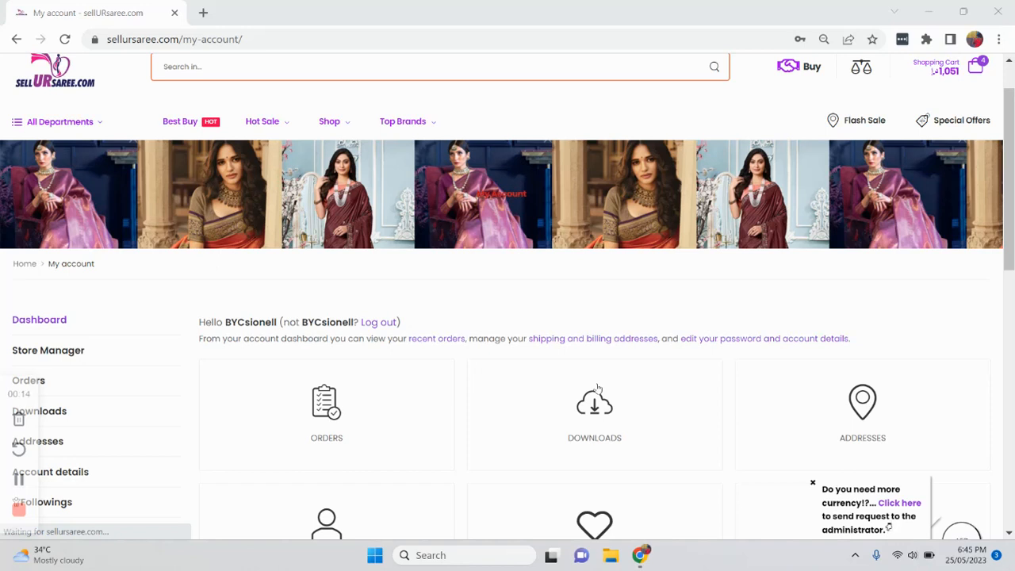
Open the blank form for adding a new product from the Store Manager Dashboard's product list.
scroll(640, 290, up, 1)
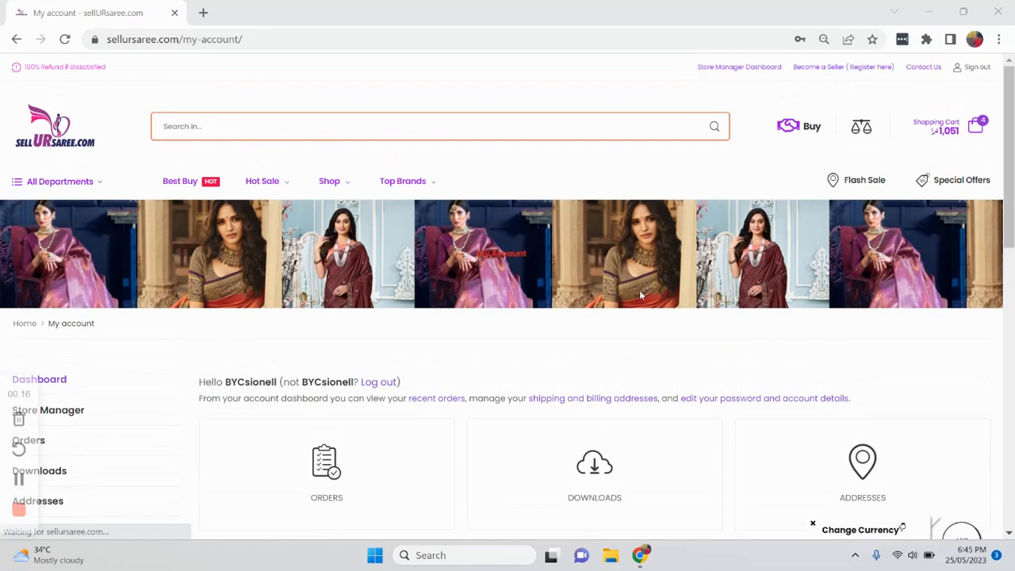
click(737, 67)
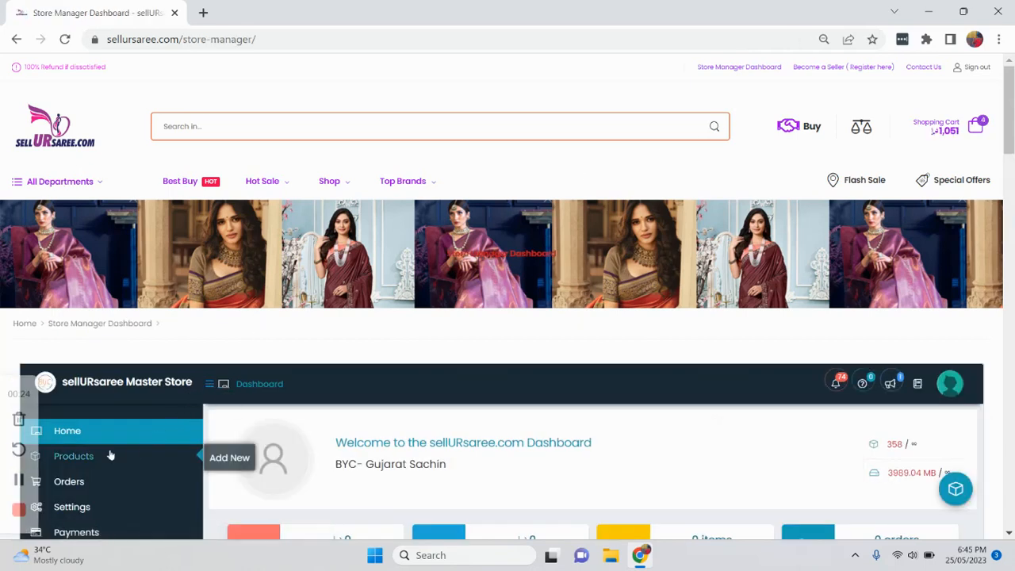
click(110, 456)
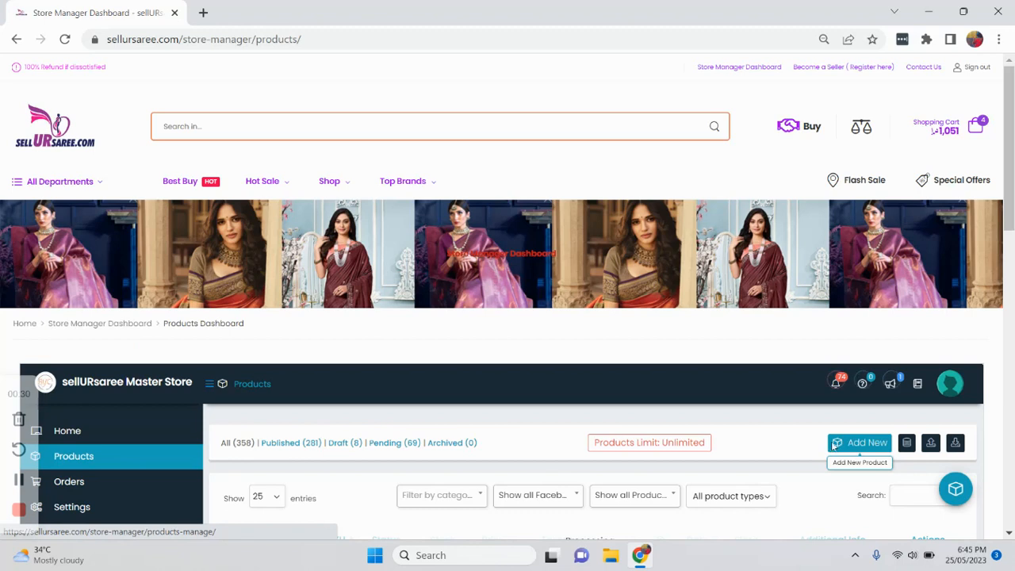
click(833, 446)
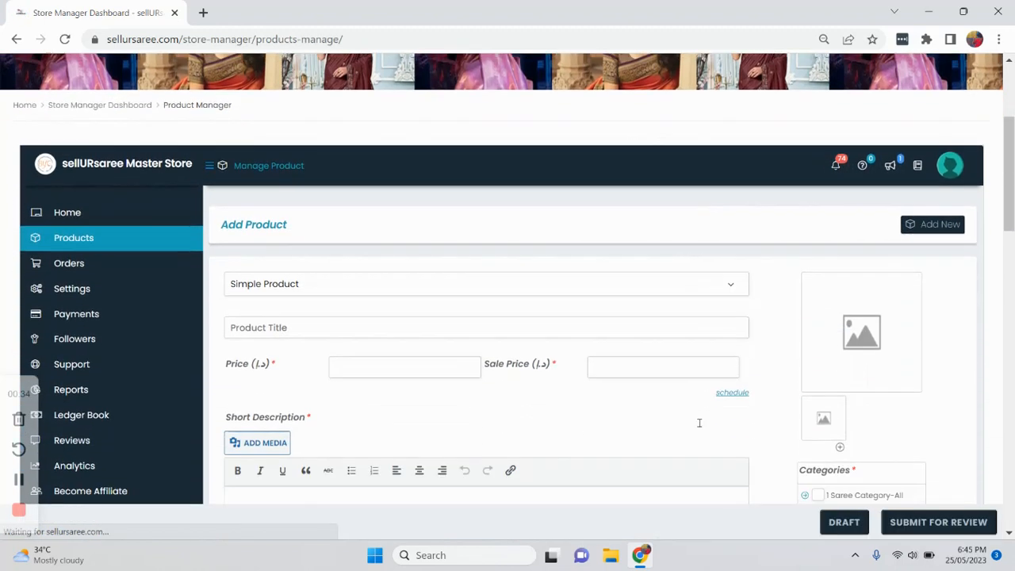
Choose Simple Product as the type and title it "Pure Tissue Silk saree with Pure Tissue Silk Blouse (BYC-46006-5022)".
scroll(695, 429, down, 1)
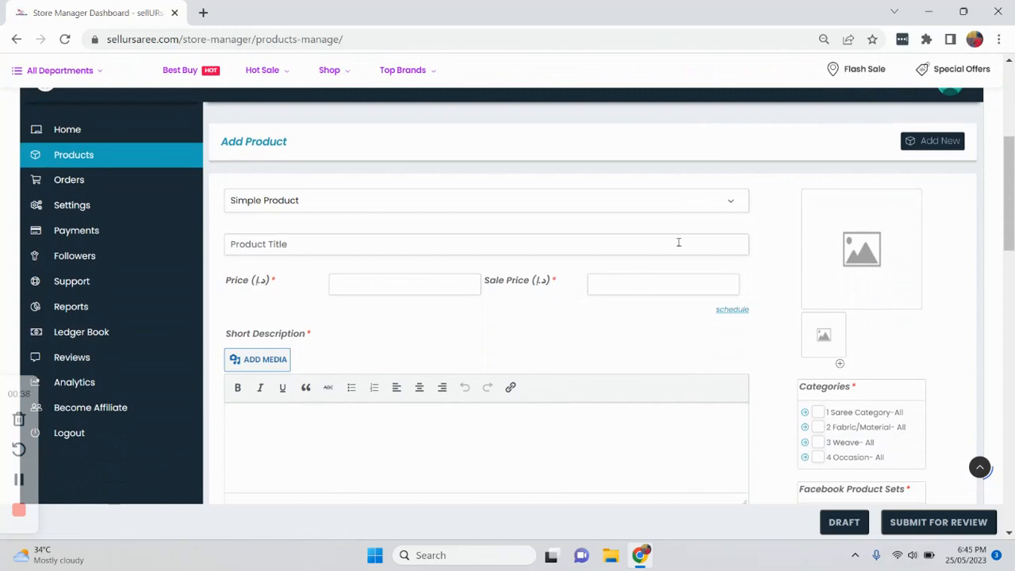
click(730, 205)
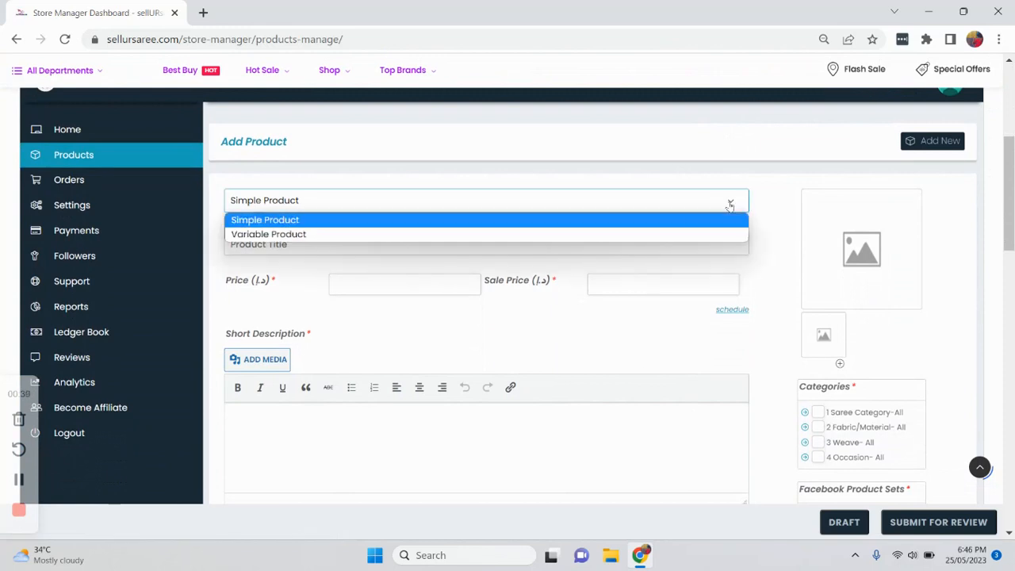
click(246, 222)
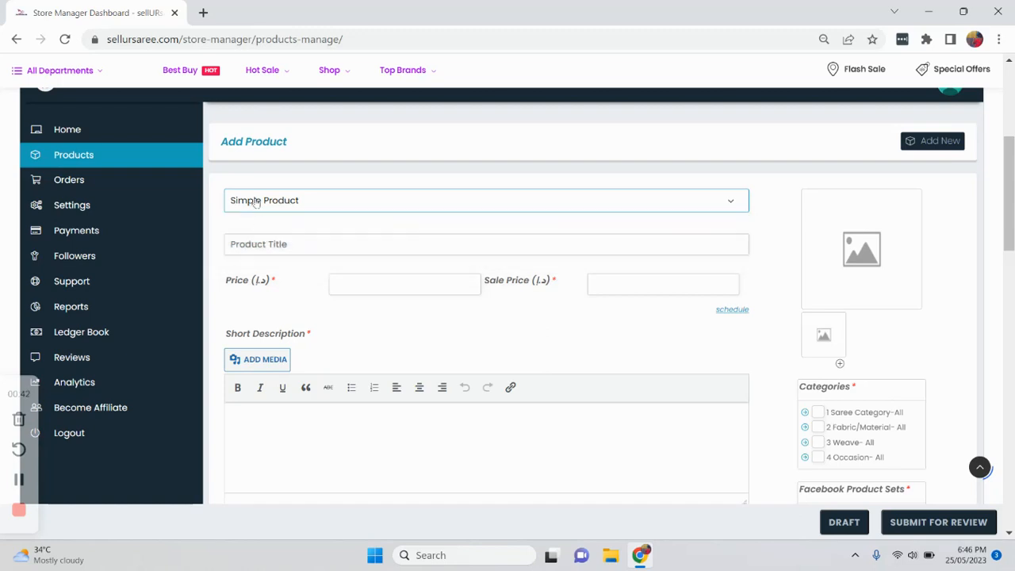
click(260, 244)
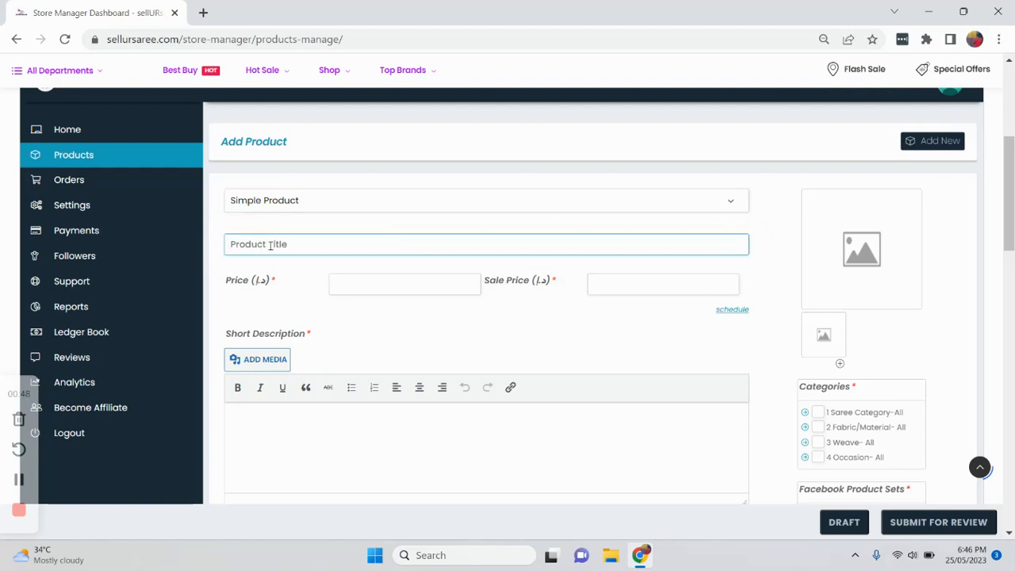
text(Pure Tissue Silk saree with Pure Tissue Silk Blouse)
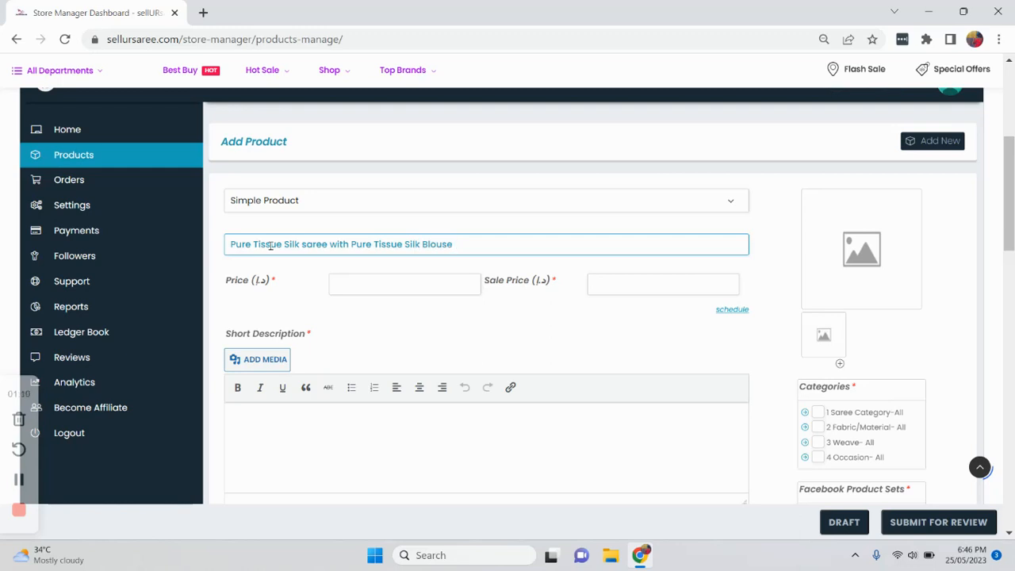
text( (BYC-46006-5022))
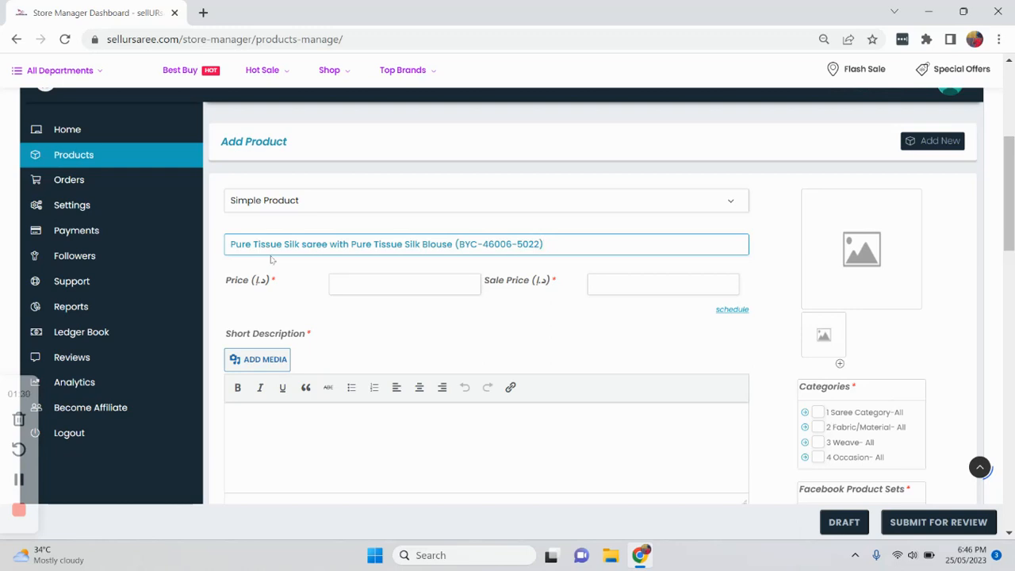
Set the product's price to 200 and its sale price to 134.
click(352, 279)
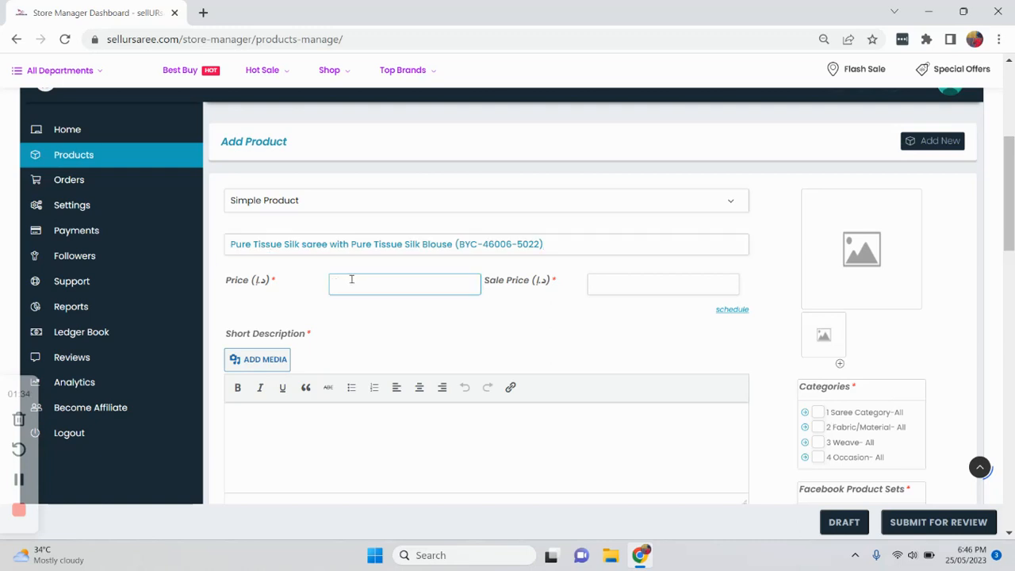
text(200)
click(589, 287)
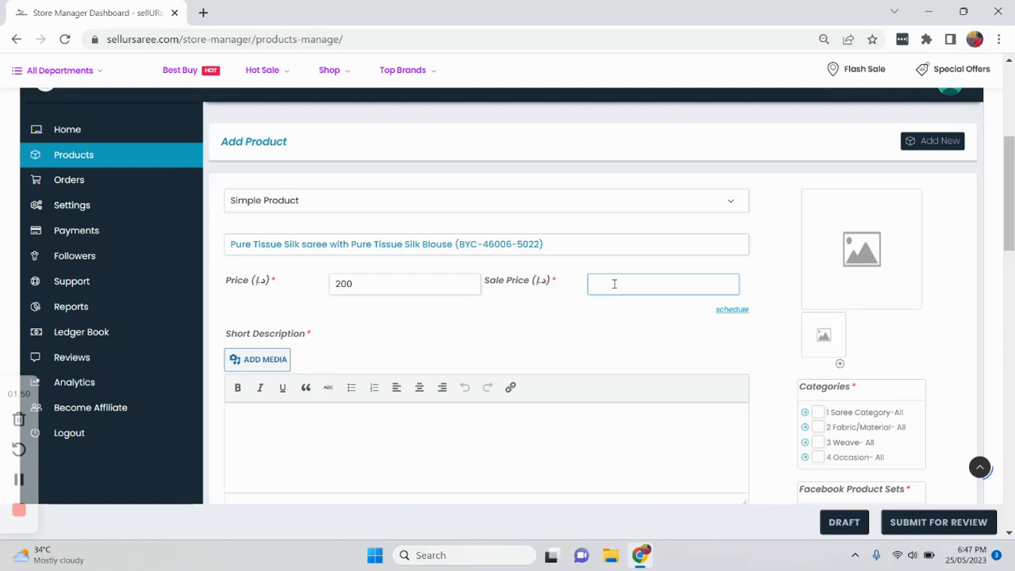
text(200)
key(BackSpace)
key(BackSpace)
text(134)
Copy "Pure Tissue Silk saree with Pure Tissue Silk Blouse" from the product title into the short description.
scroll(344, 344, down, 1)
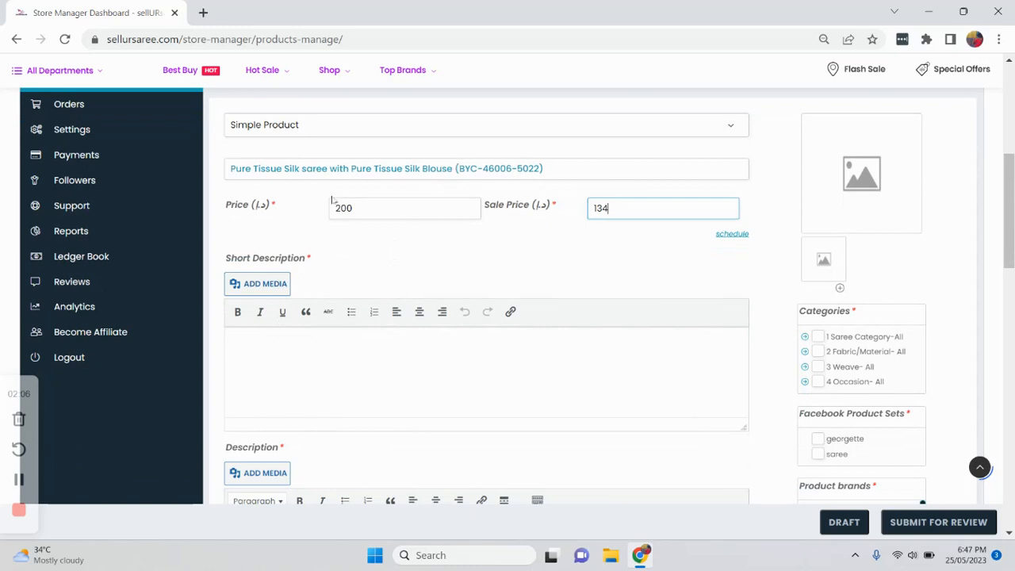
drag(454, 168, 229, 168)
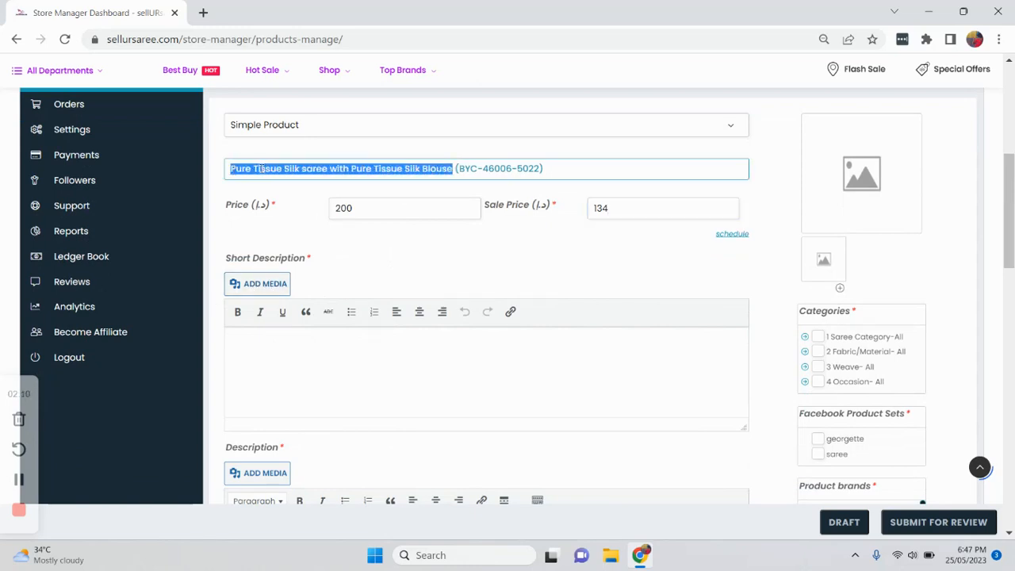
right_click(260, 168)
click(290, 228)
right_click(283, 345)
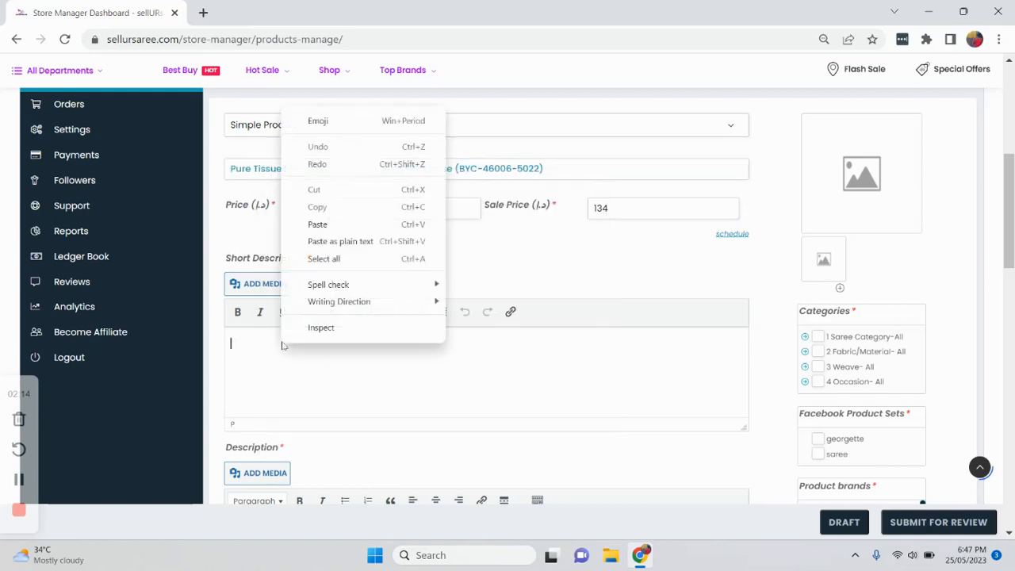
click(341, 225)
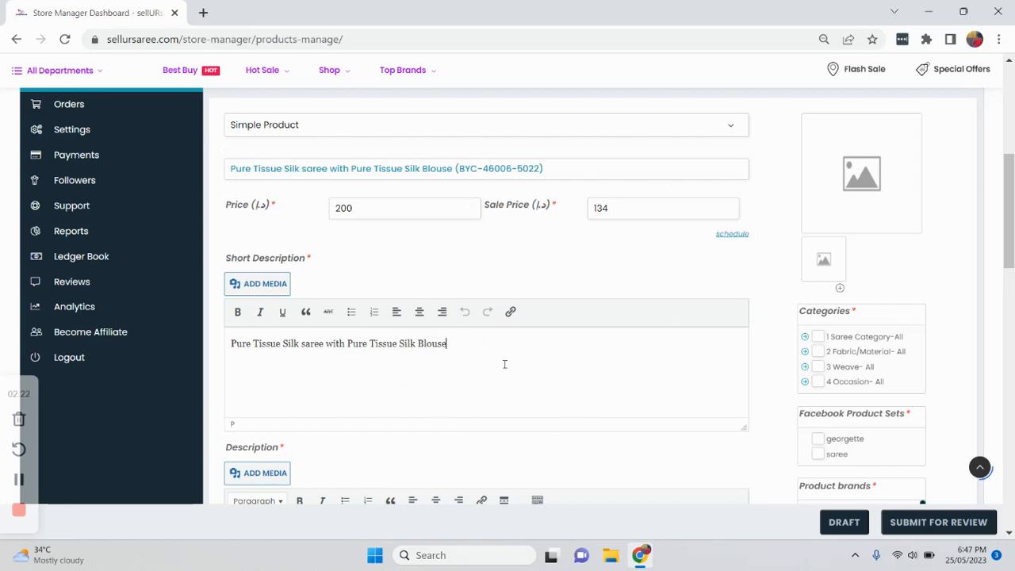
scroll(301, 365, down, 2)
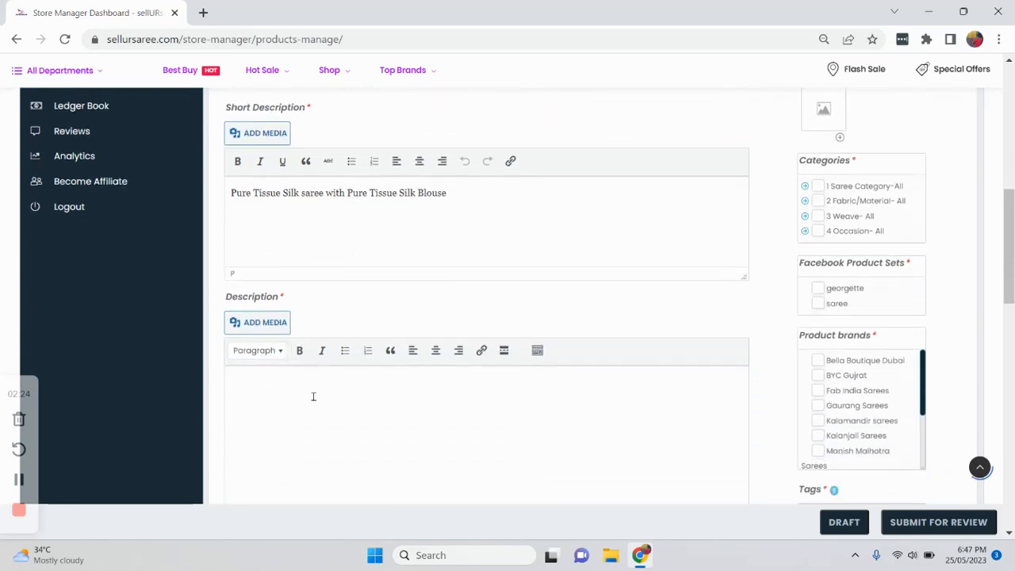
scroll(306, 395, down, 1)
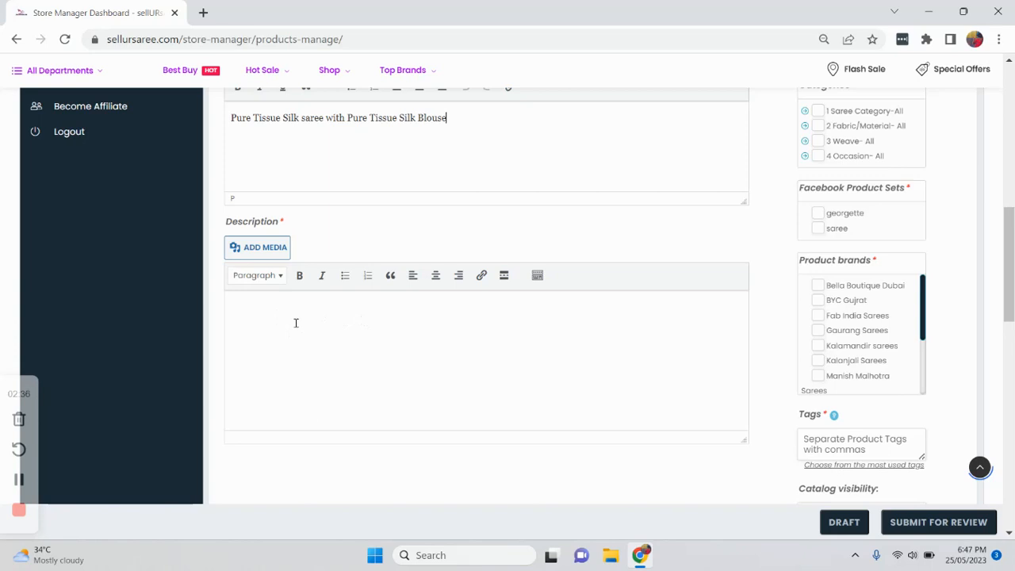
click(295, 314)
text(No Video)
key(BackSpace)
key(BackSpace)
key(BackSpace)
key(BackSpace)
key(BackSpace)
key(BackSpace)
key(BackSpace)
key(BackSpace)
Upload the video file 46006-5022.mp4 as media for the product's main description.
click(250, 249)
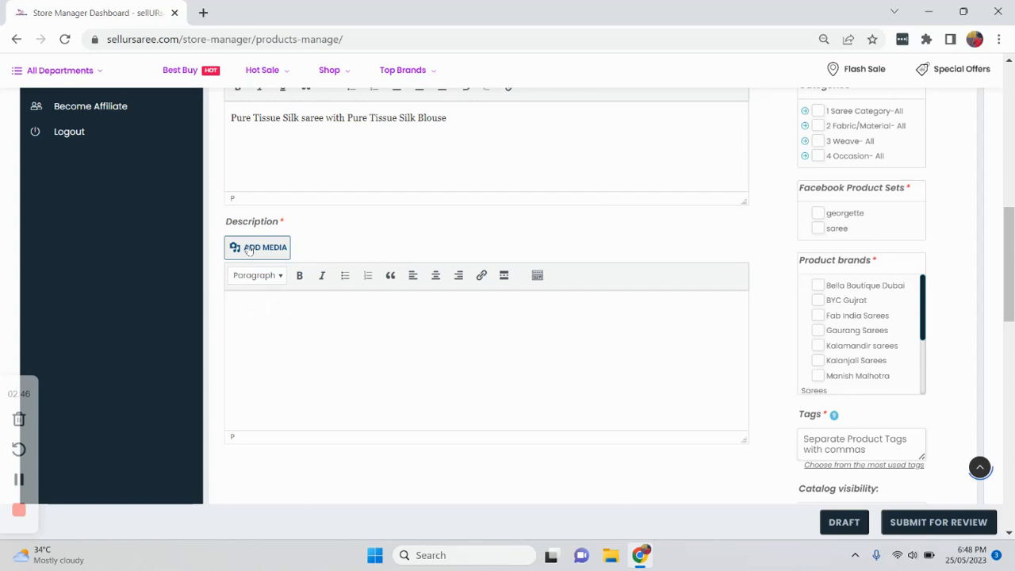
click(179, 113)
click(527, 299)
double_click(148, 180)
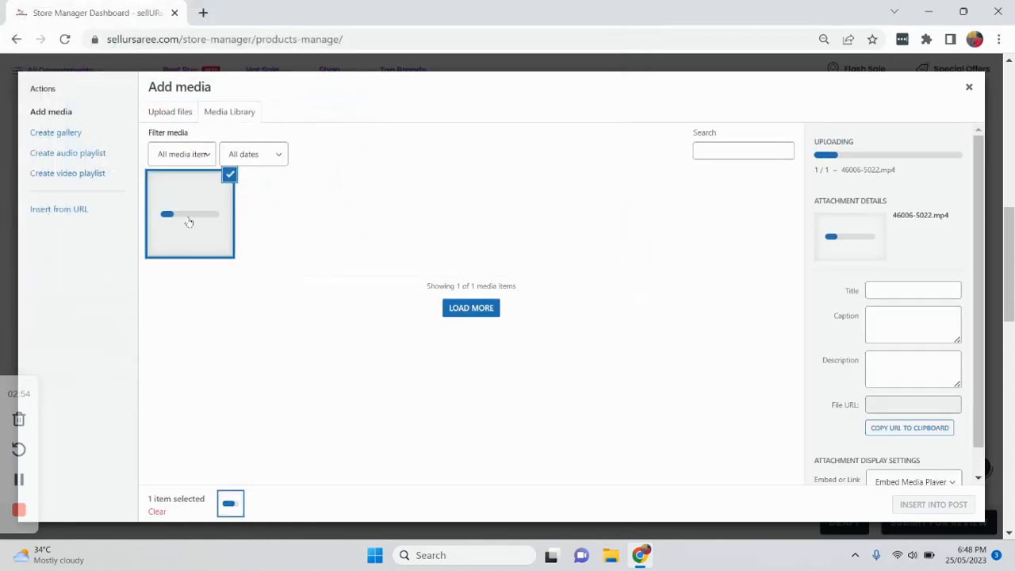
Replace the uploaded video's title with the copied text "Pure Tissue Silk saree with Pure Tissue Silk Blouse".
click(902, 287)
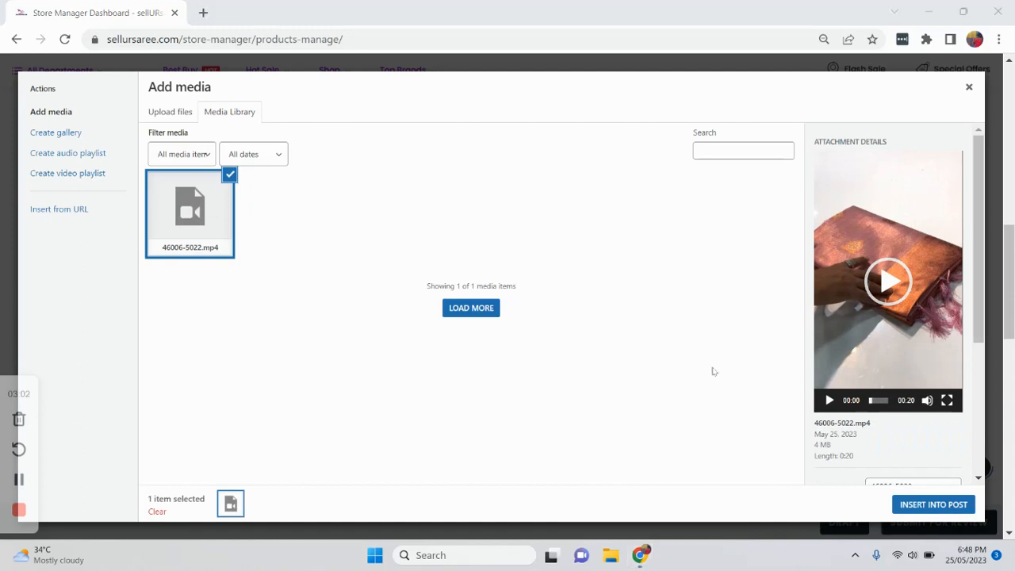
scroll(711, 372, down, 2)
scroll(892, 371, down, 2)
scroll(892, 371, down, 2)
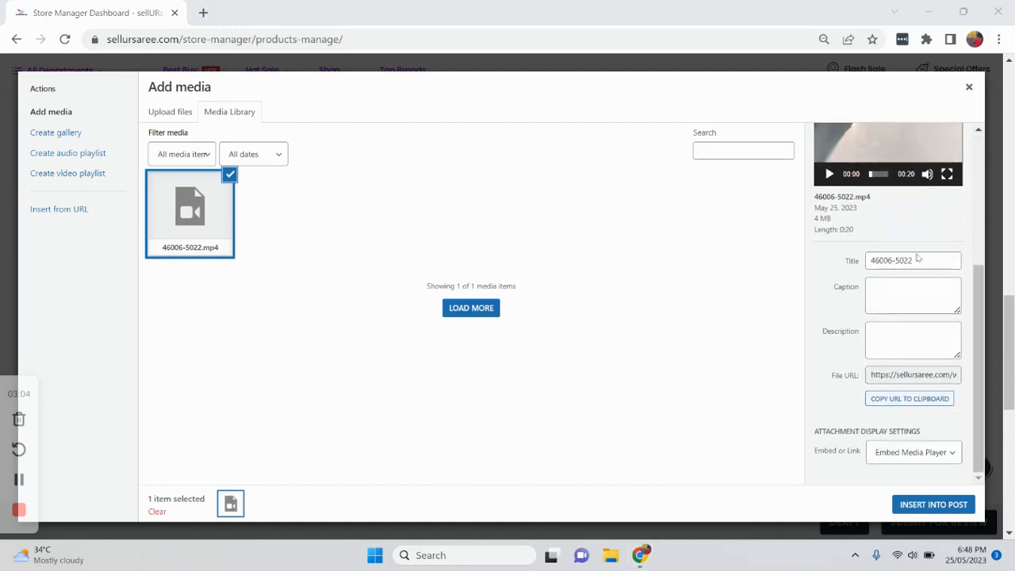
triple_click(928, 260)
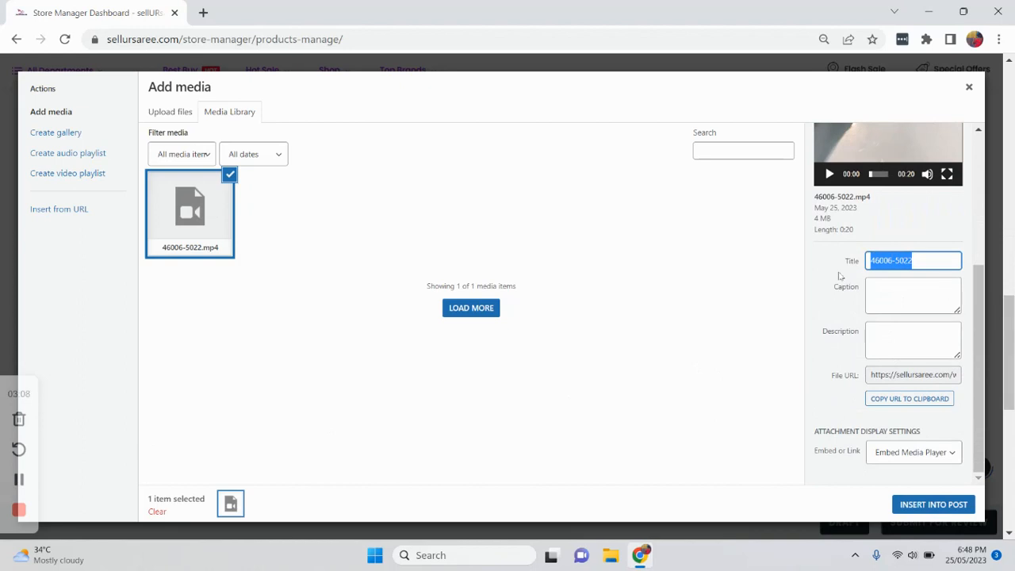
text(Pure)
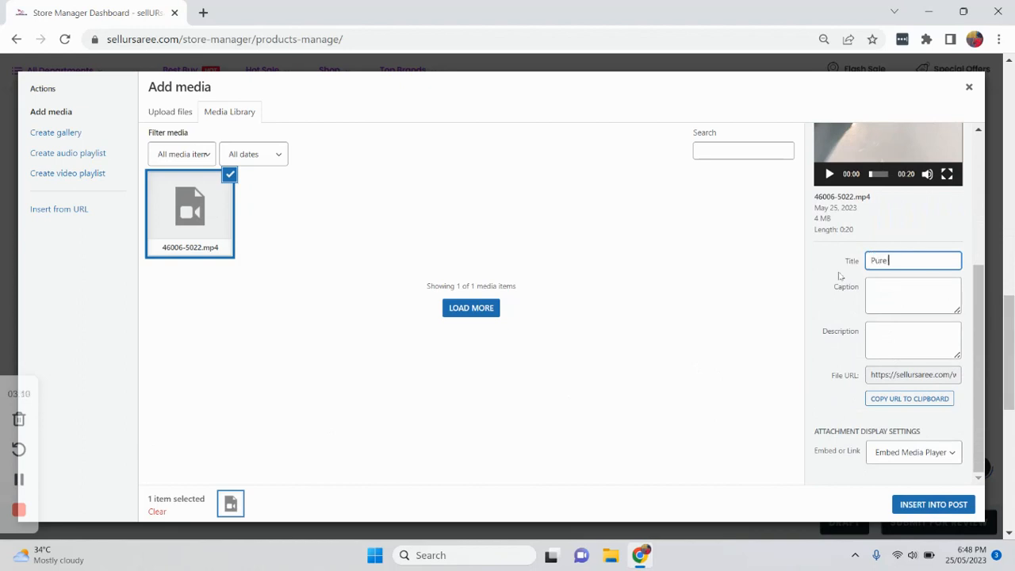
key(BackSpace)
key(BackSpace)
key(BackSpace)
right_click(885, 262)
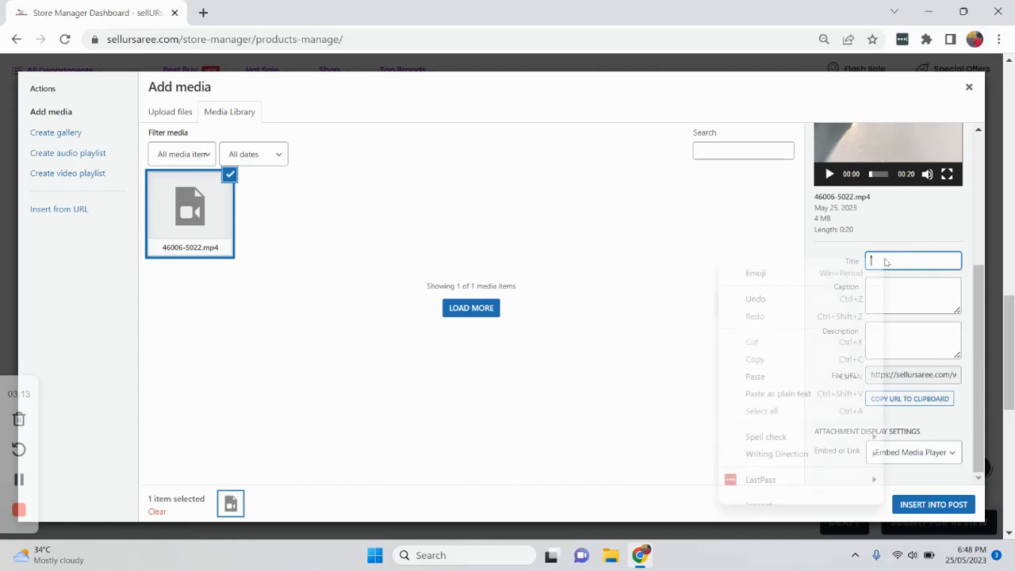
click(793, 377)
drag(904, 263, 856, 273)
click(893, 261)
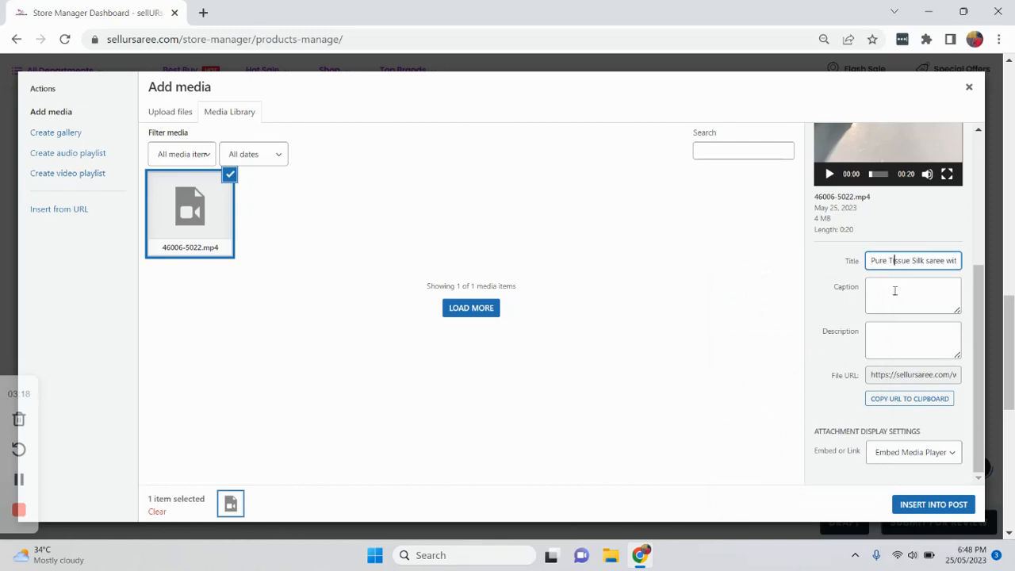
Paste "Pure Tissue Silk saree with Pure Tissue Silk Blouse" as the video's description and insert the video into the product description.
click(895, 290)
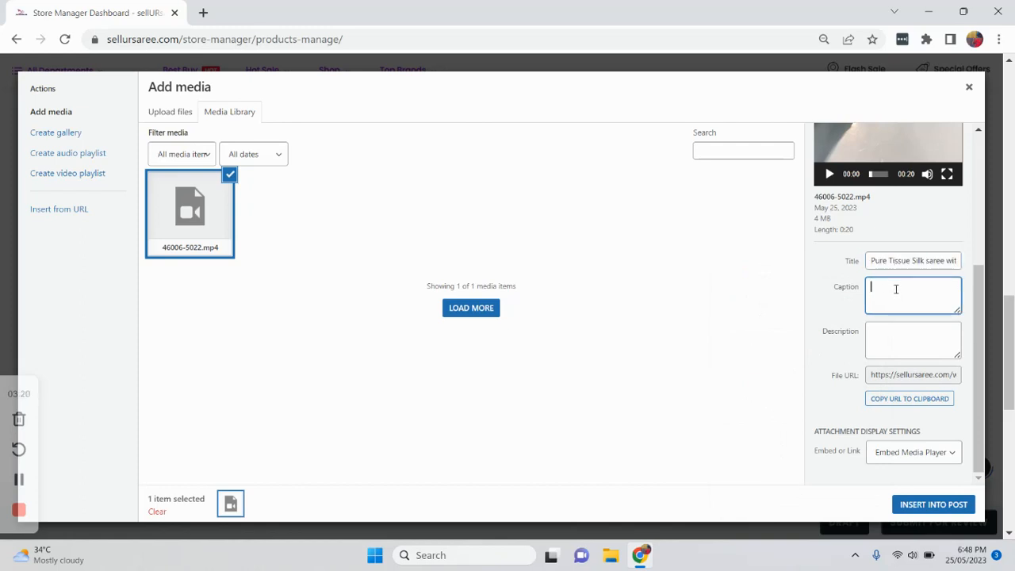
click(19, 479)
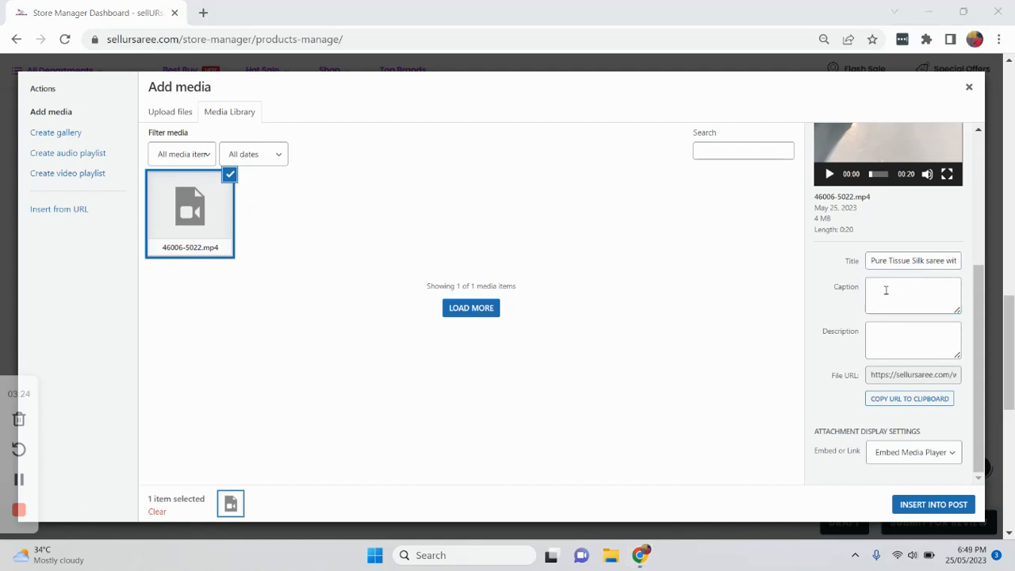
click(888, 334)
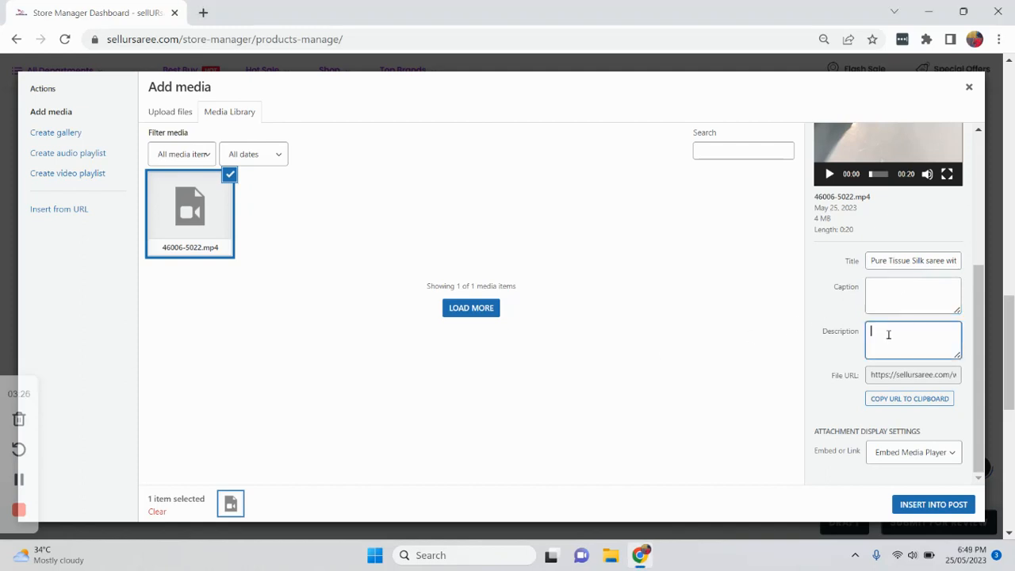
right_click(888, 333)
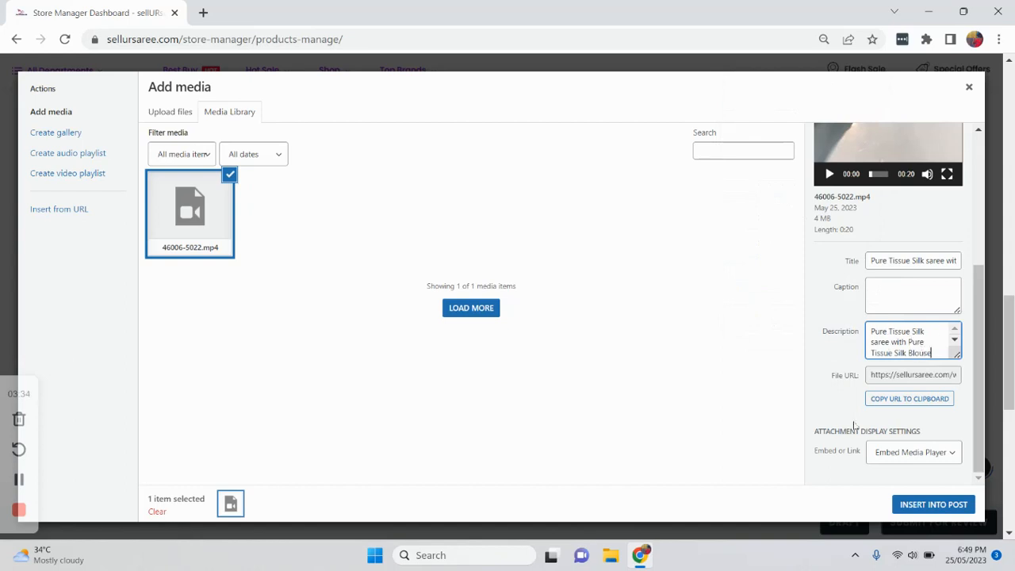
click(929, 504)
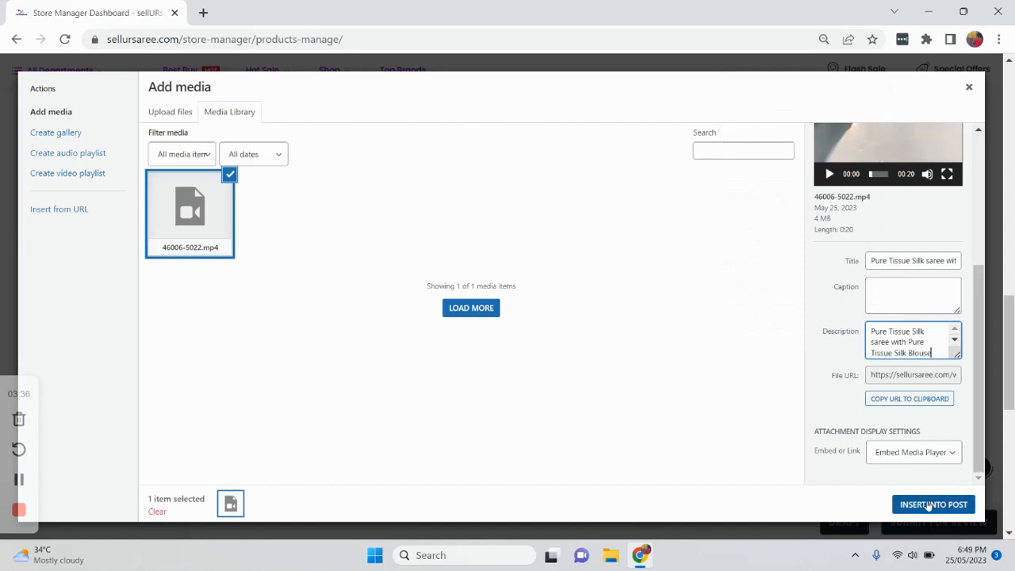
click(929, 506)
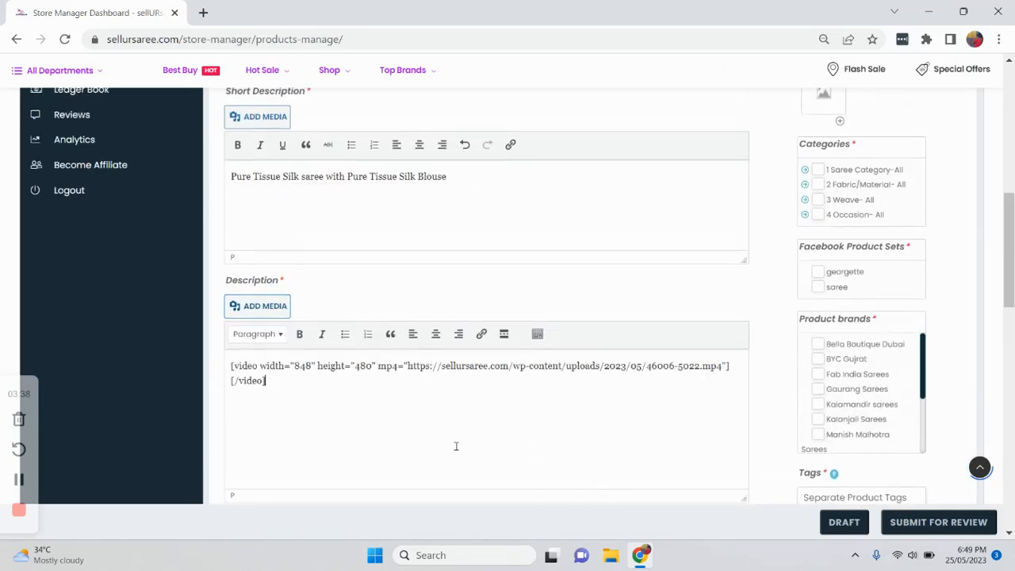
Add the line "Yes - See Video" below the video code in the product description.
scroll(287, 378, down, 1)
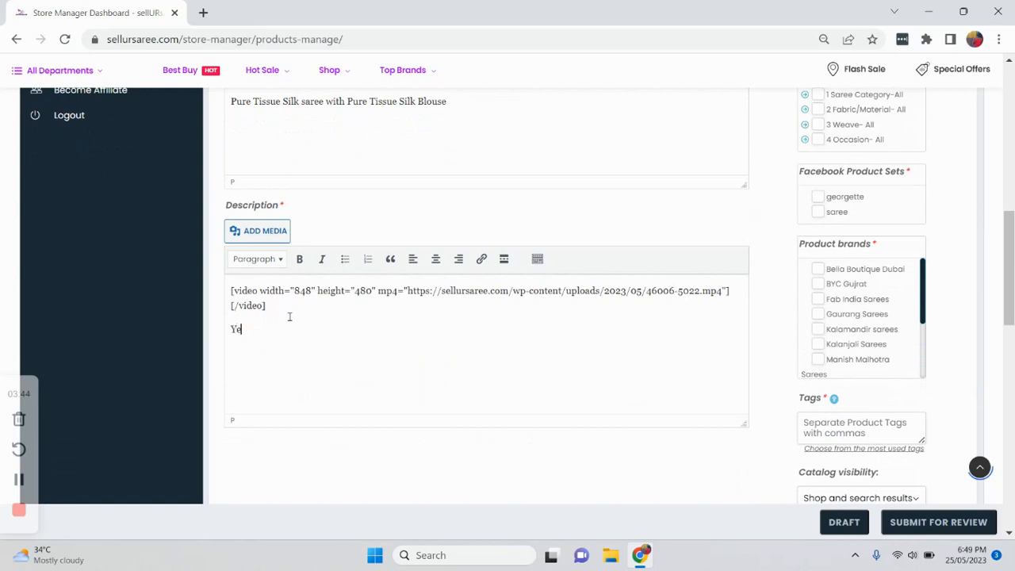
key(BackSpace)
text(See Video)
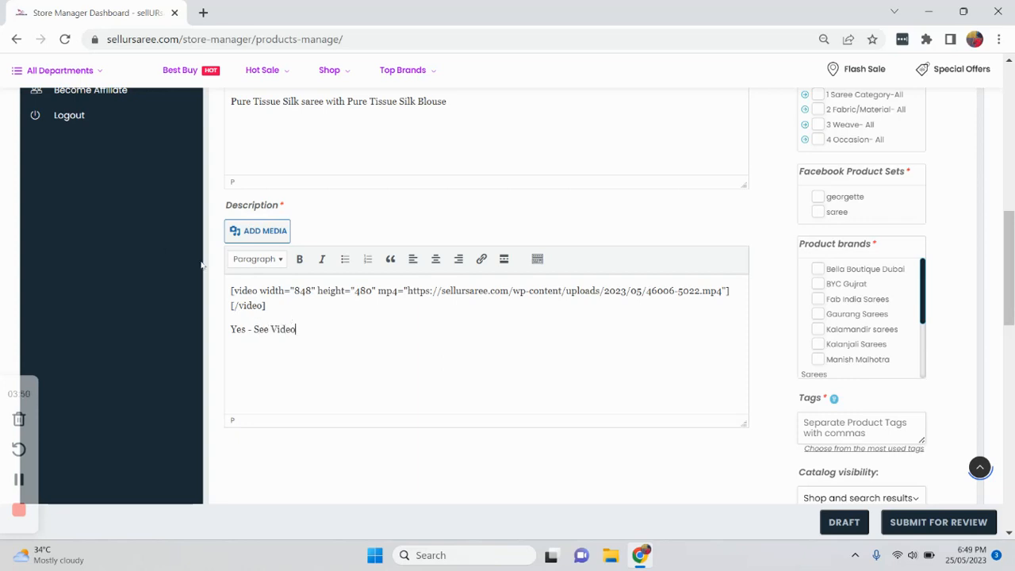
scroll(441, 319, up, 5)
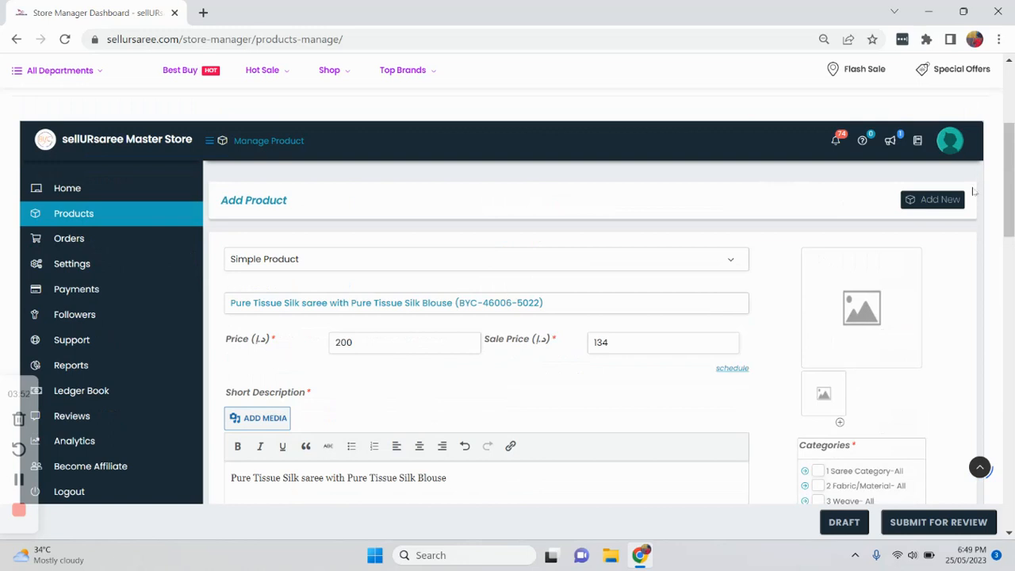
Upload the image file 5022 (1) from Downloads for the product's main image.
click(856, 303)
click(51, 112)
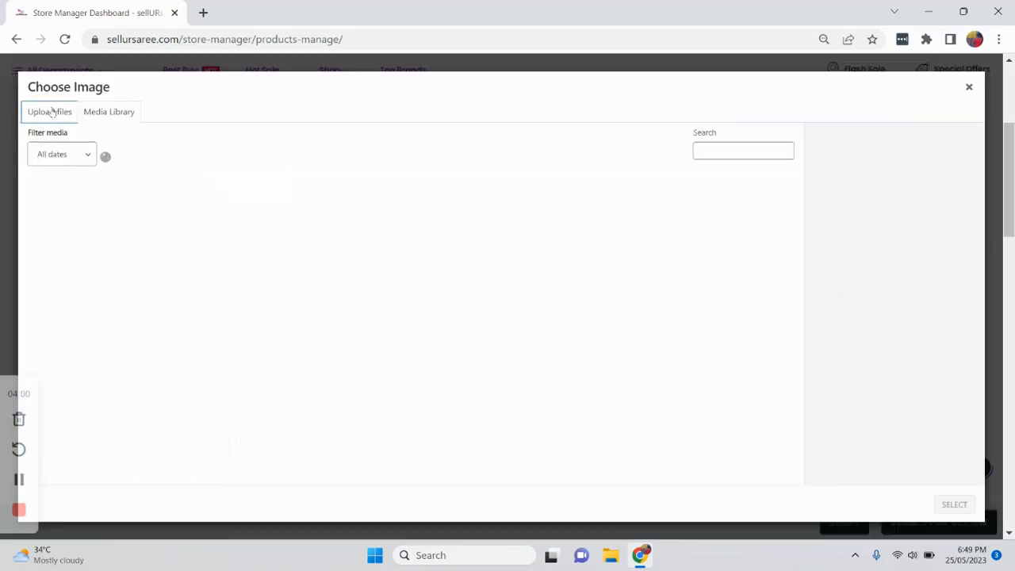
click(535, 299)
click(329, 164)
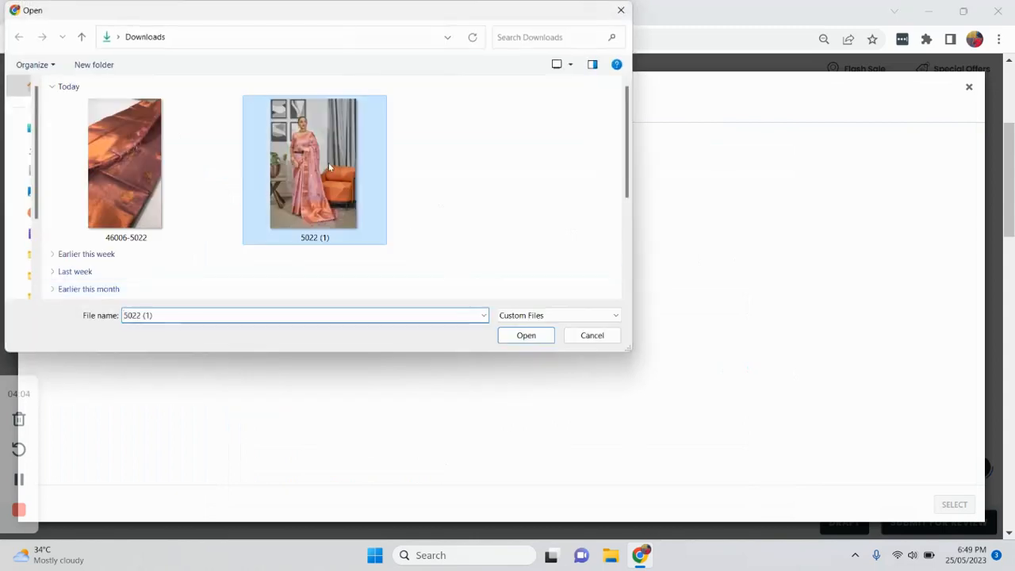
double_click(328, 163)
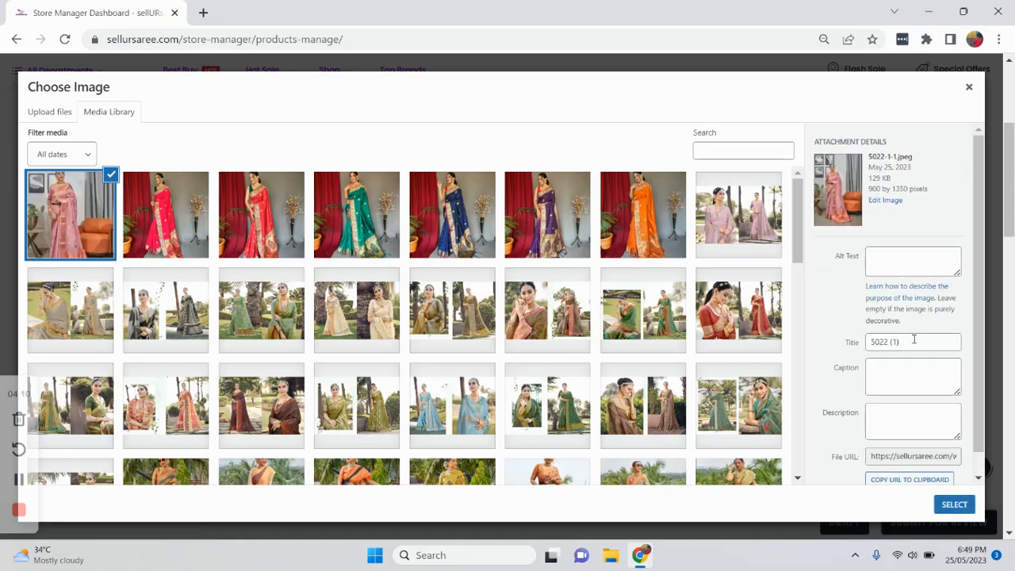
Replace the uploaded main image's title with the copied text "Pure Tissue Silk saree with Pure Tissue Silk Blouse".
drag(914, 341, 851, 342)
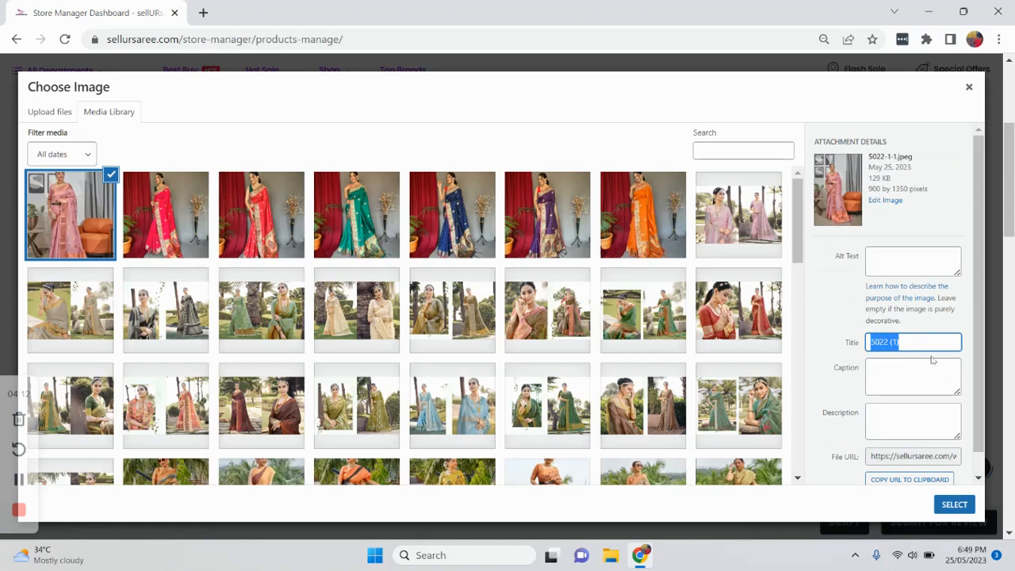
key(BackSpace)
right_click(894, 342)
click(781, 192)
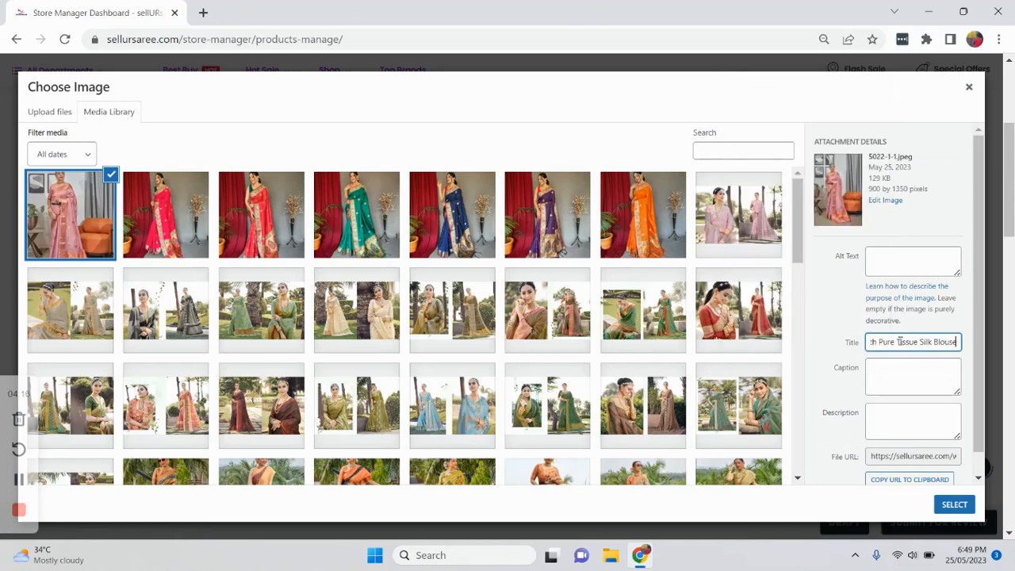
key(ctrl+a)
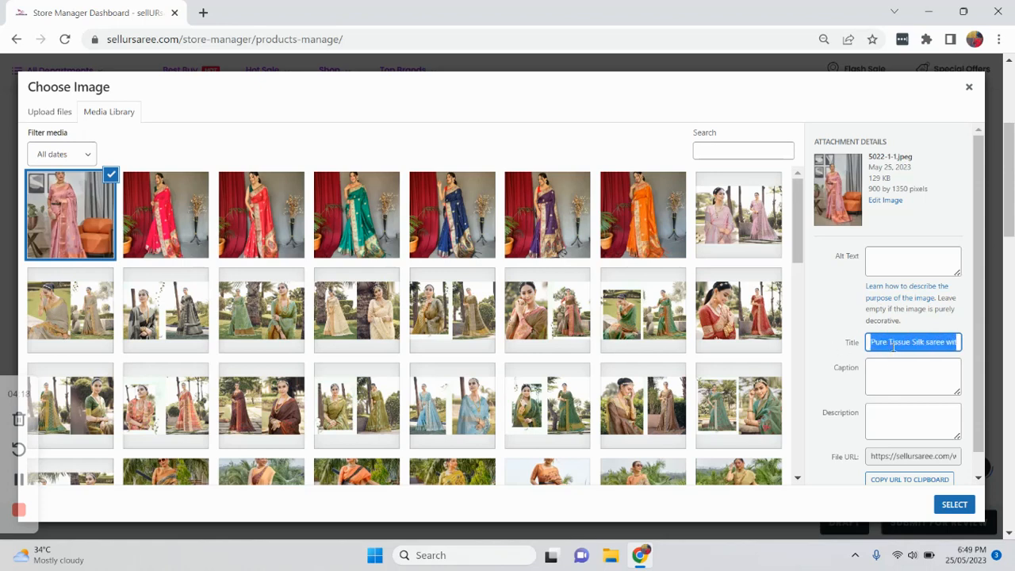
click(894, 344)
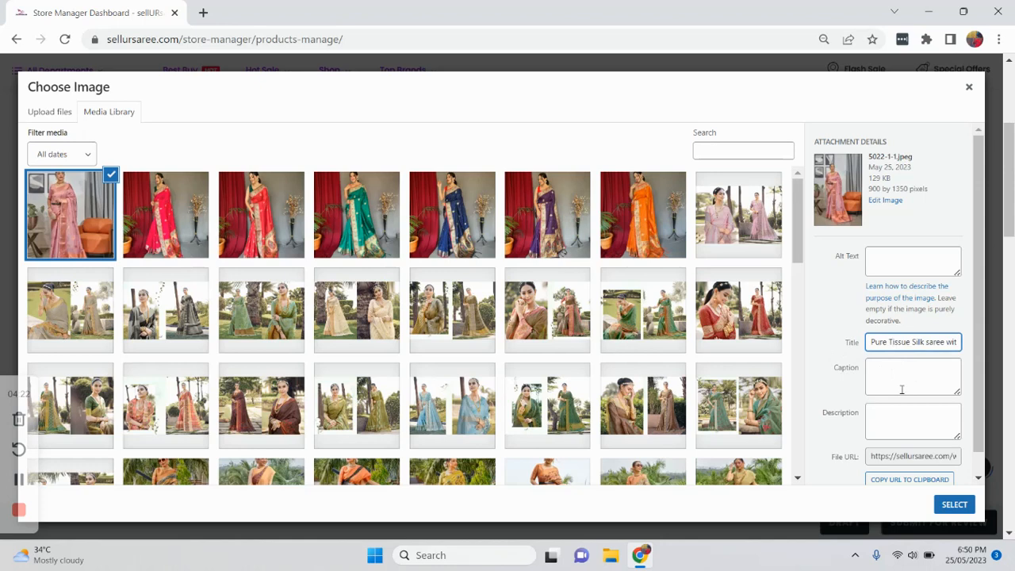
Paste "Pure Tissue Silk saree with Pure Tissue Silk Blouse" as the image's description and set the image as the product's main image.
click(886, 415)
right_click(885, 420)
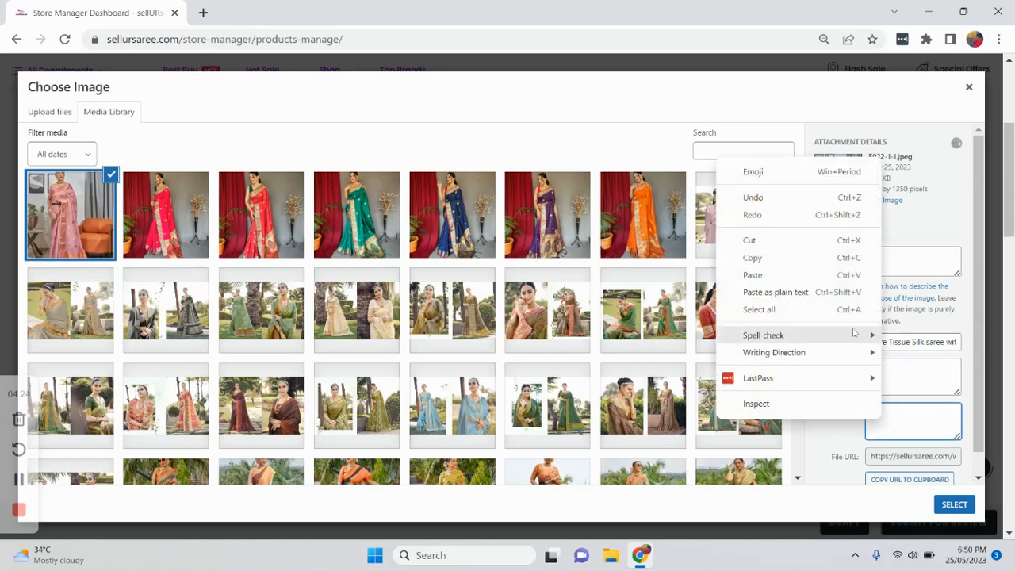
click(790, 274)
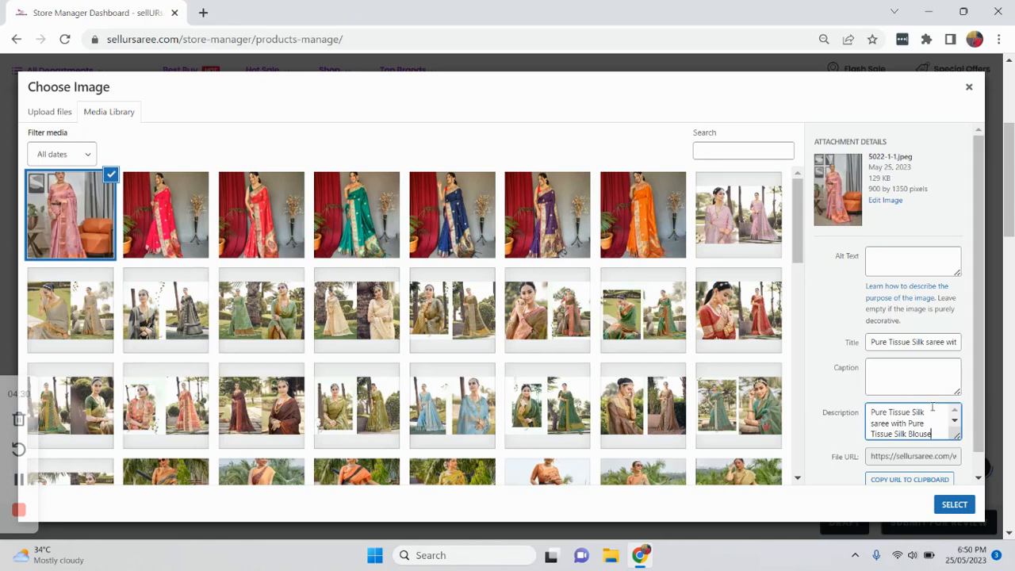
click(944, 504)
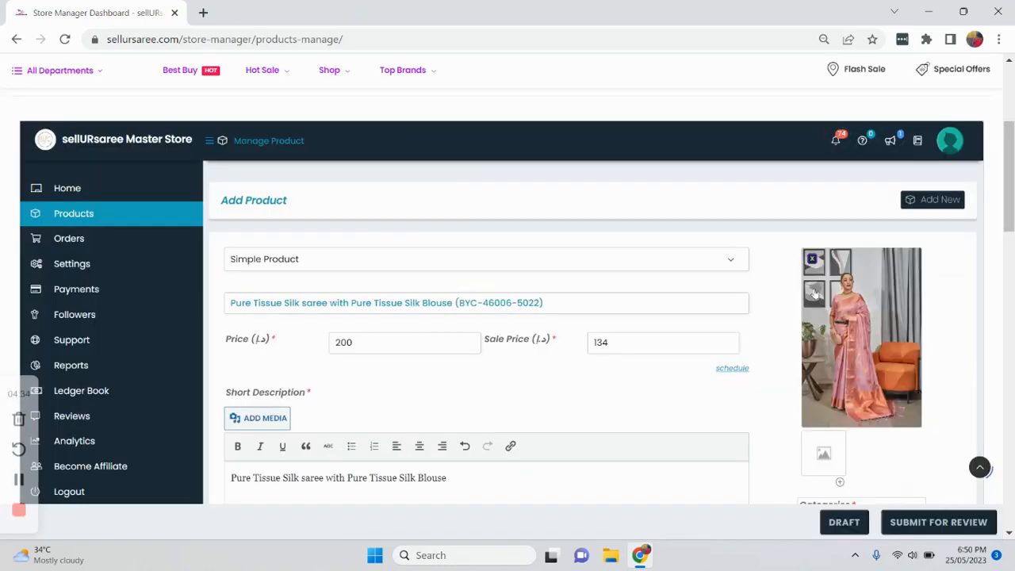
Upload the image file 5022 (1) from Downloads for the product gallery.
scroll(851, 333, down, 1)
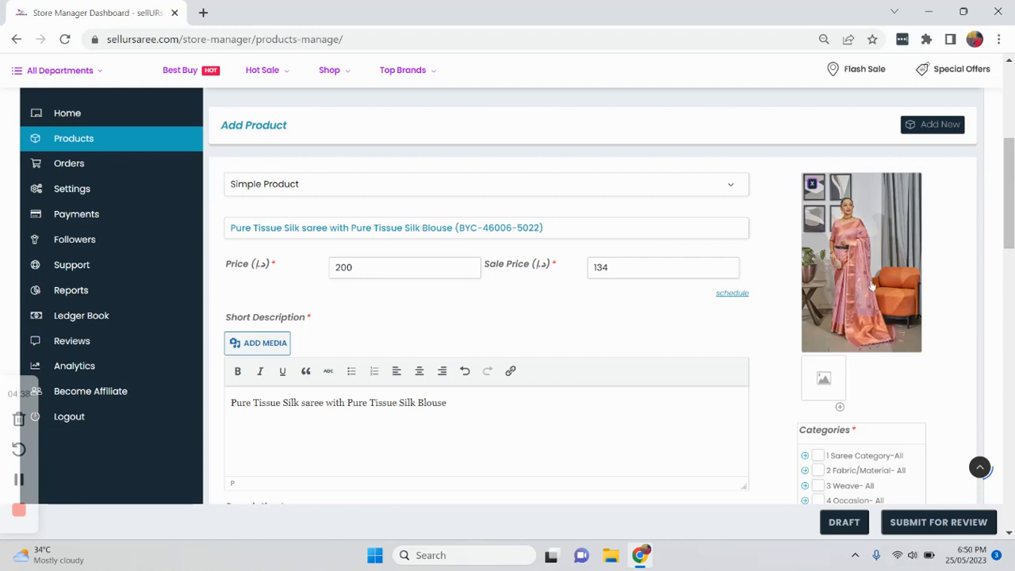
scroll(852, 297, down, 1)
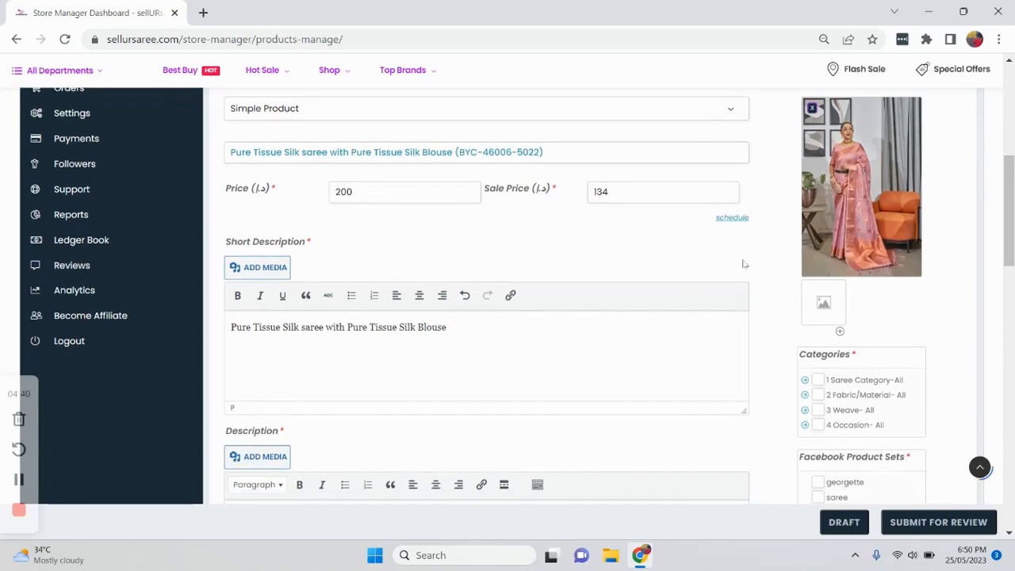
click(821, 309)
click(69, 113)
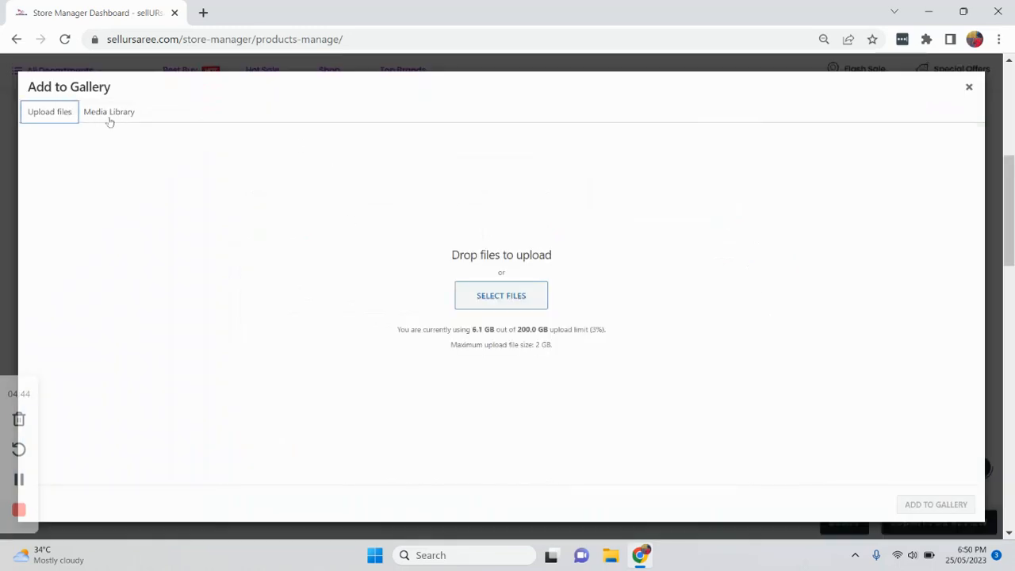
click(481, 295)
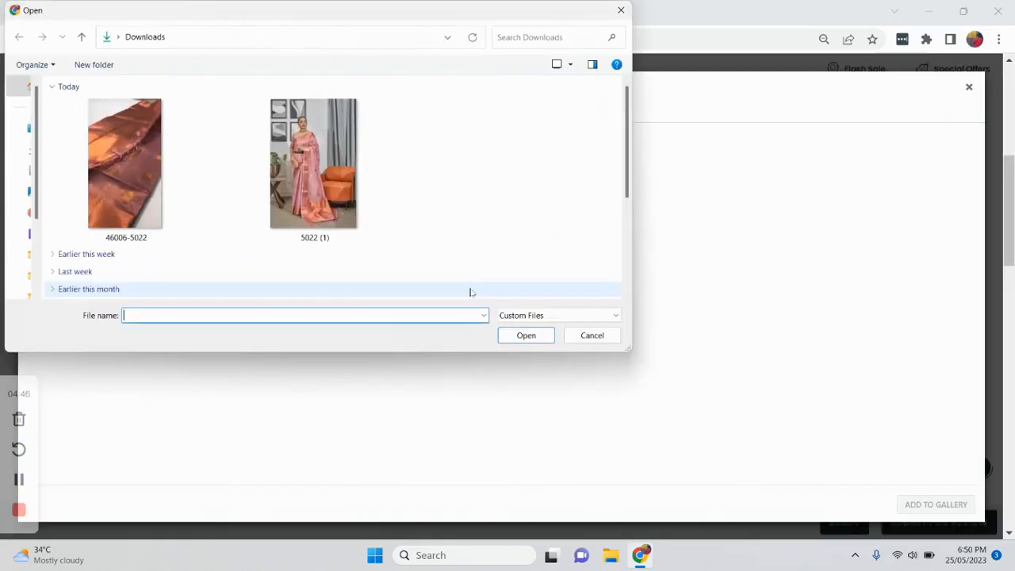
double_click(313, 162)
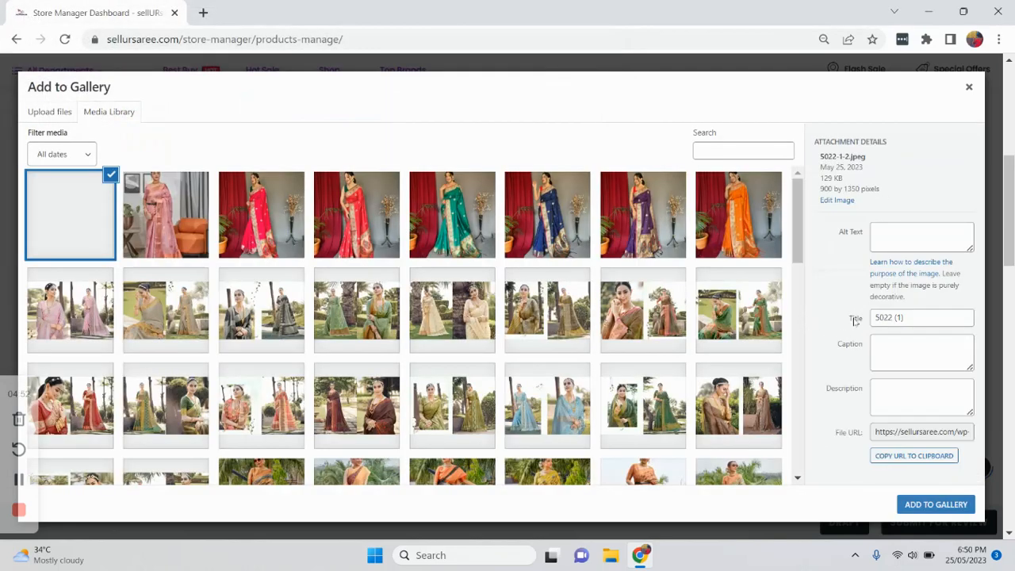
Replace the gallery image's title with the copied text "Pure Tissue Silk saree with Pure Tissue Silk Blouse".
drag(922, 341, 845, 340)
key(BackSpace)
right_click(892, 343)
click(761, 203)
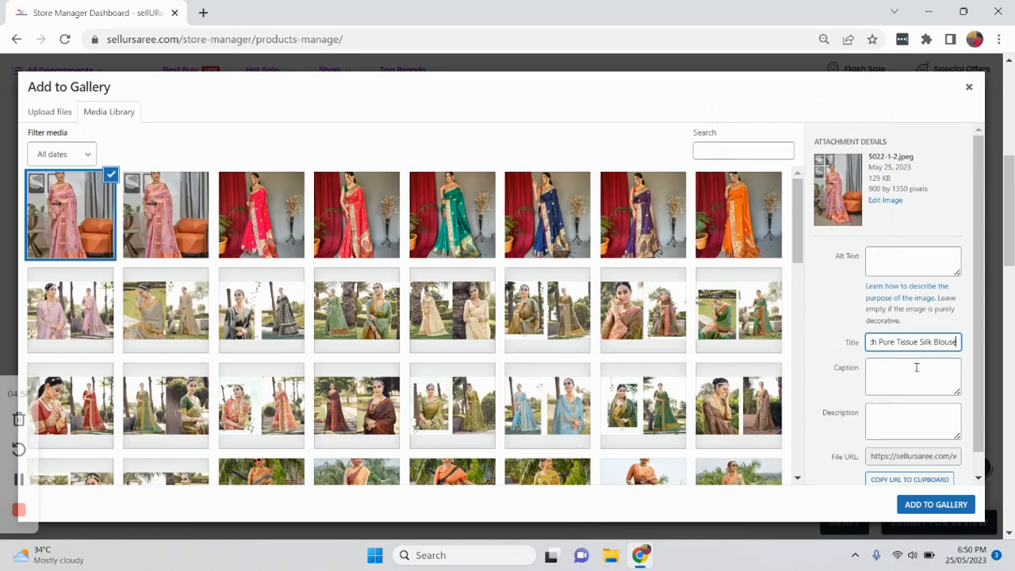
Paste "Pure Tissue Silk saree with Pure Tissue Silk Blouse" as the gallery image's description and add the image to the product gallery.
click(885, 412)
right_click(885, 413)
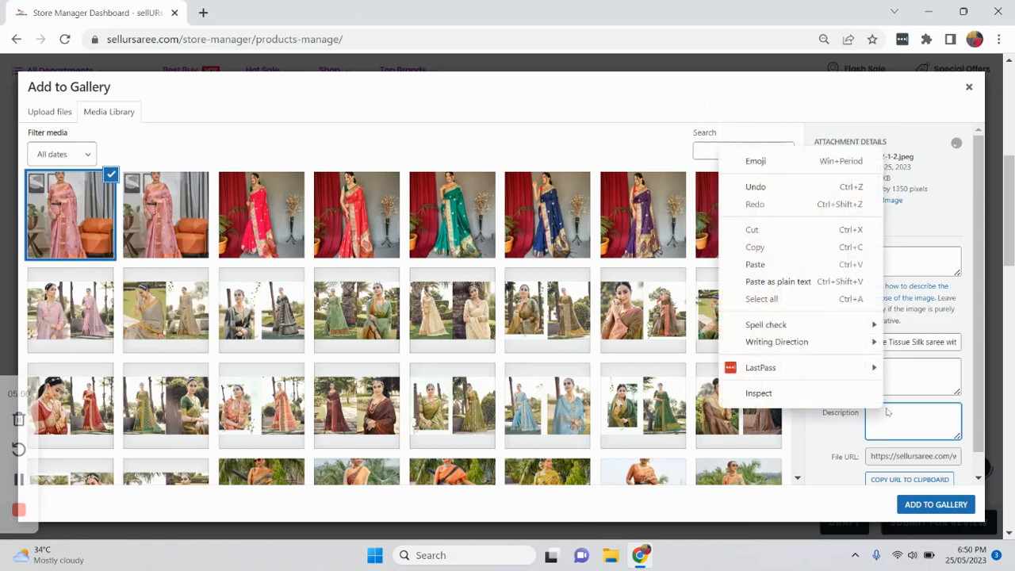
click(779, 265)
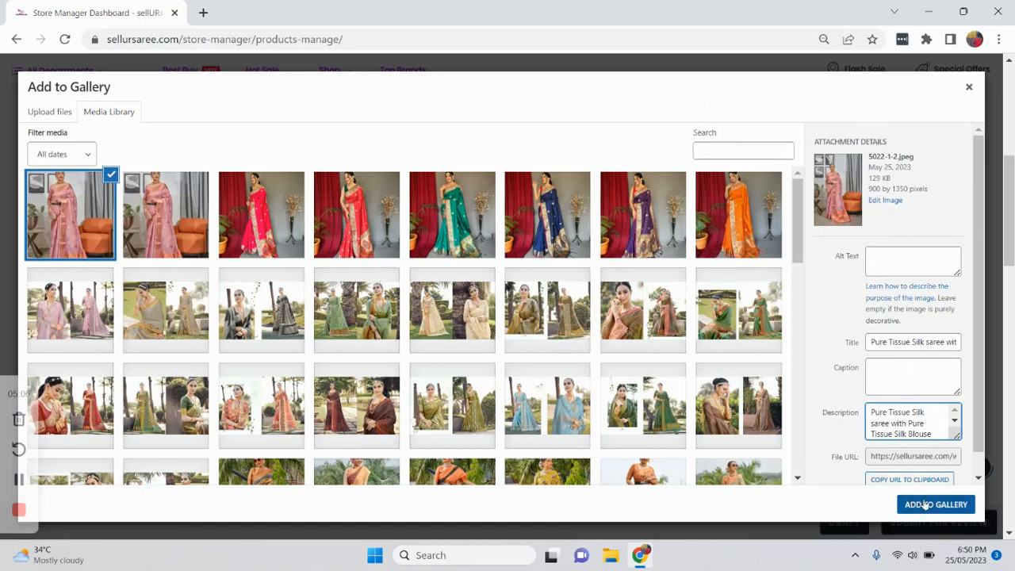
click(923, 505)
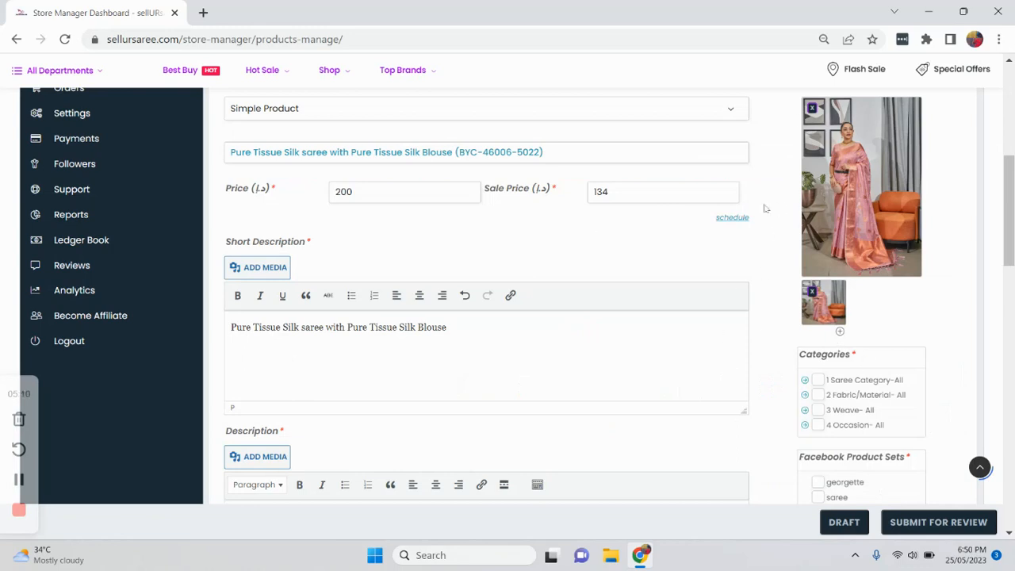
Assign the product to the four main categories: Saree Category-All, Fabric/Material-All, Weave-All and Occasion-All.
scroll(752, 336, down, 2)
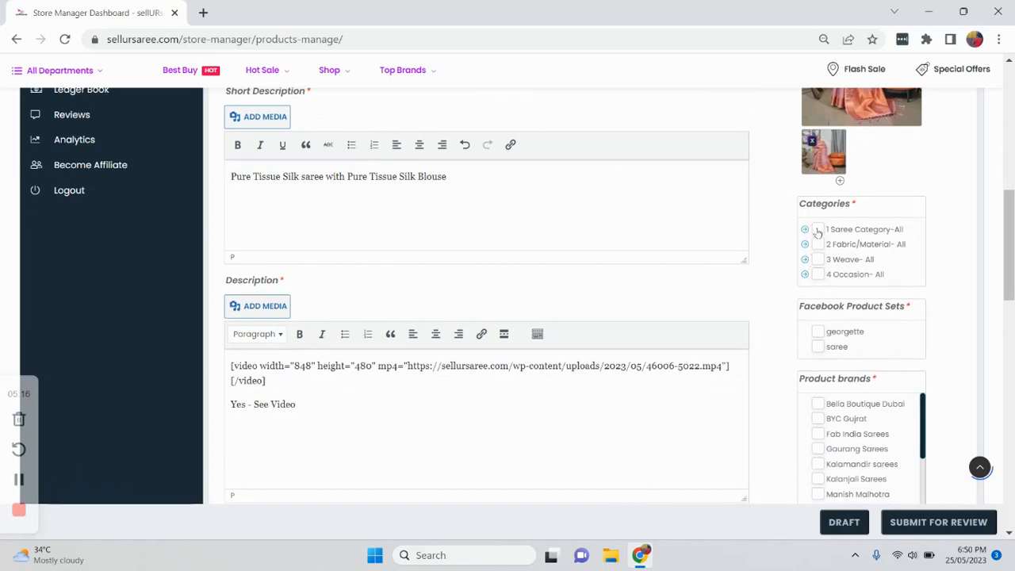
click(817, 230)
click(817, 244)
click(817, 259)
click(818, 274)
Select the New Saree subcategory under 1 Saree Category-All and collapse that category.
click(805, 230)
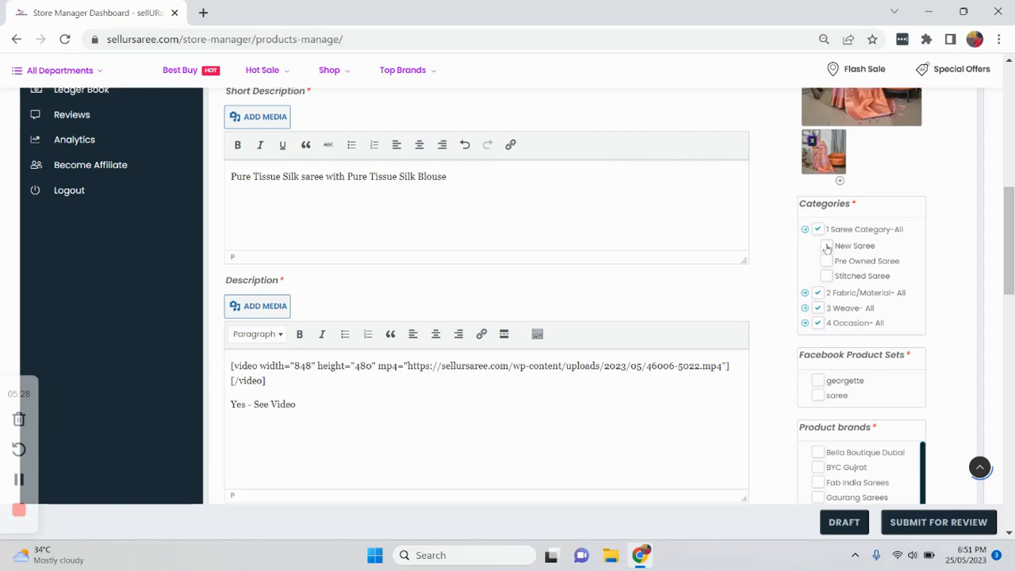
click(827, 248)
click(805, 230)
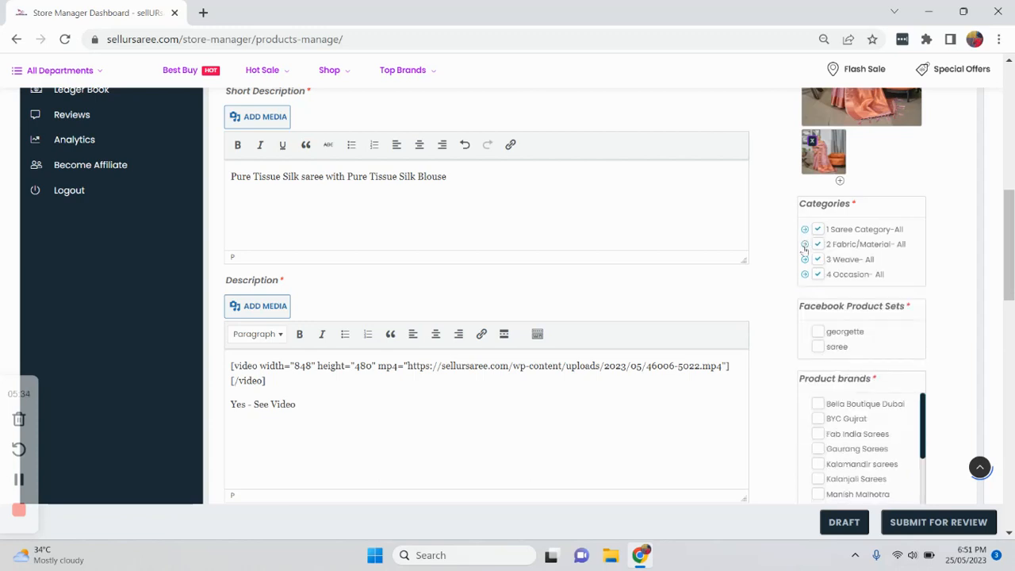
Select the Tissue subcategory under 2 Fabric/Material-All and collapse that category.
click(804, 245)
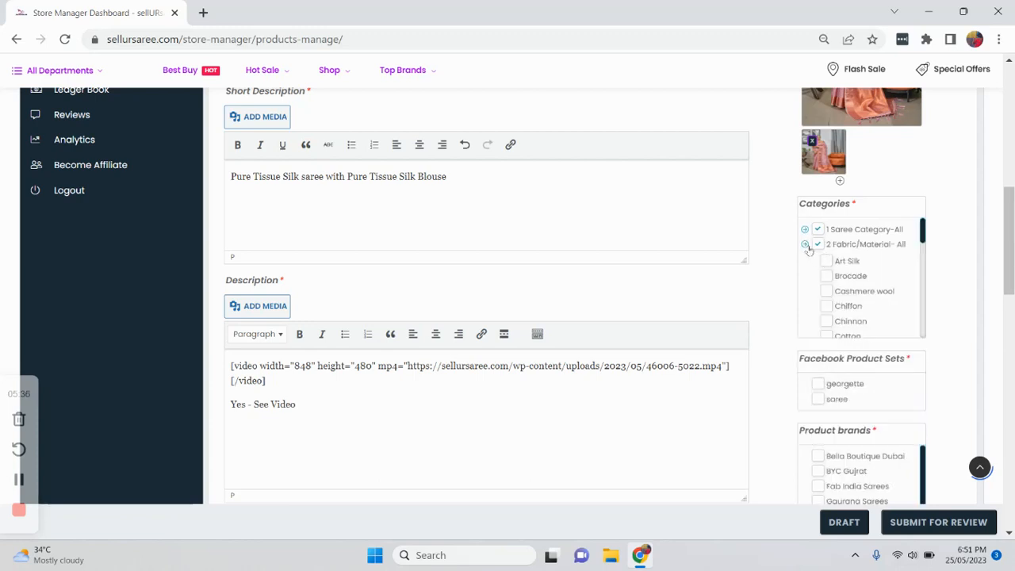
scroll(832, 268, down, 1)
scroll(836, 267, down, 1)
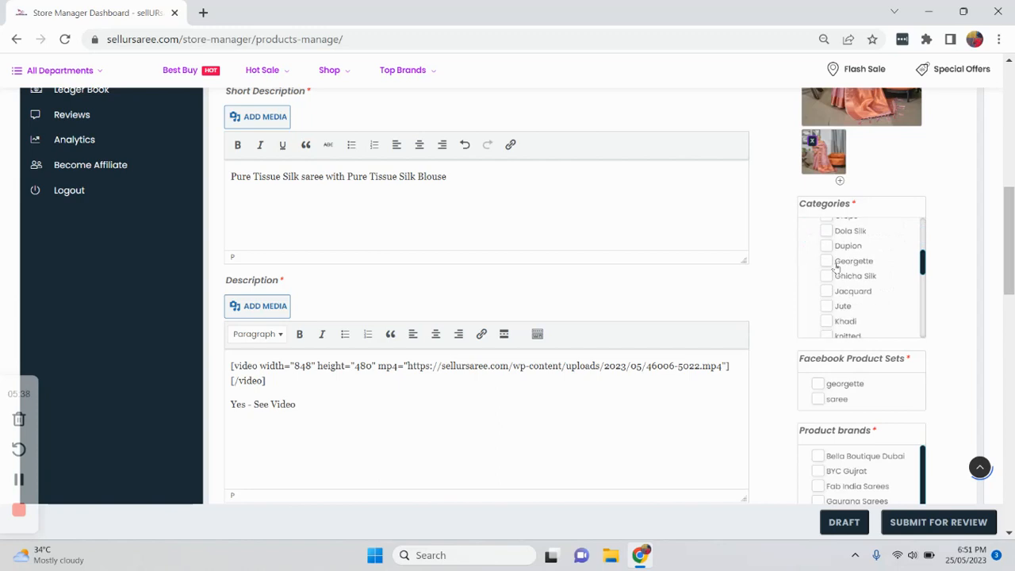
scroll(836, 266, down, 1)
scroll(835, 264, down, 2)
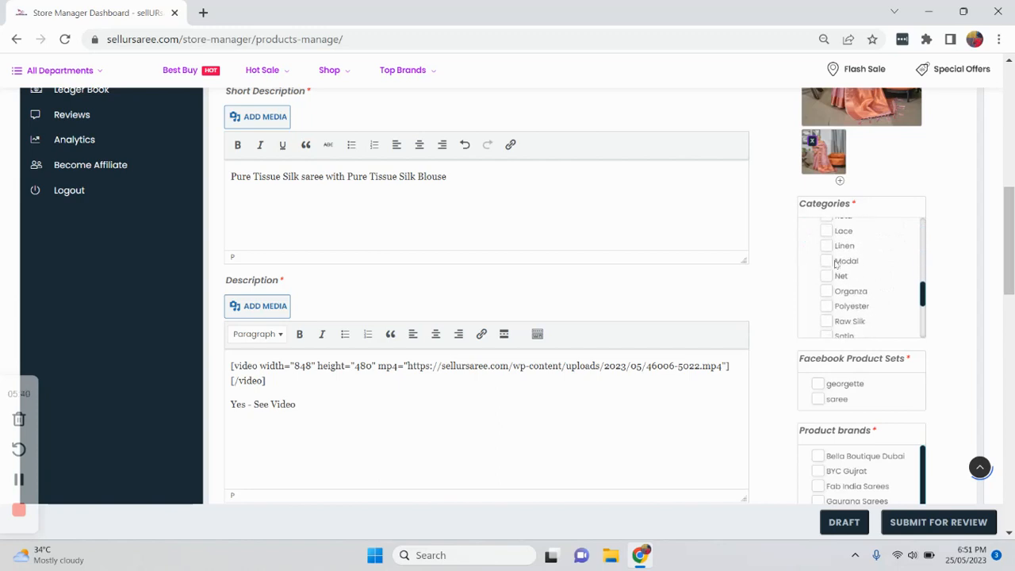
click(831, 320)
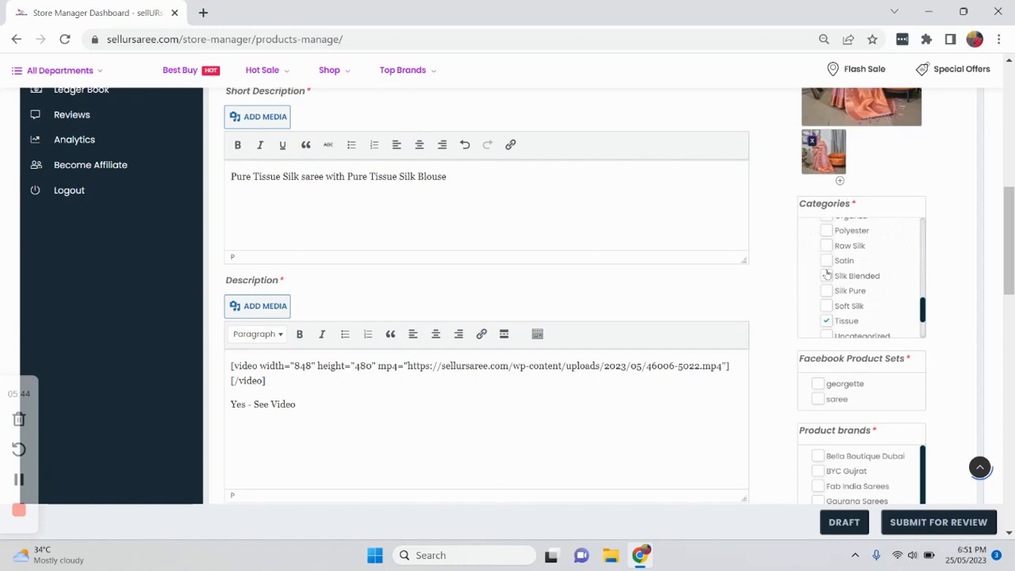
scroll(824, 275, up, 6)
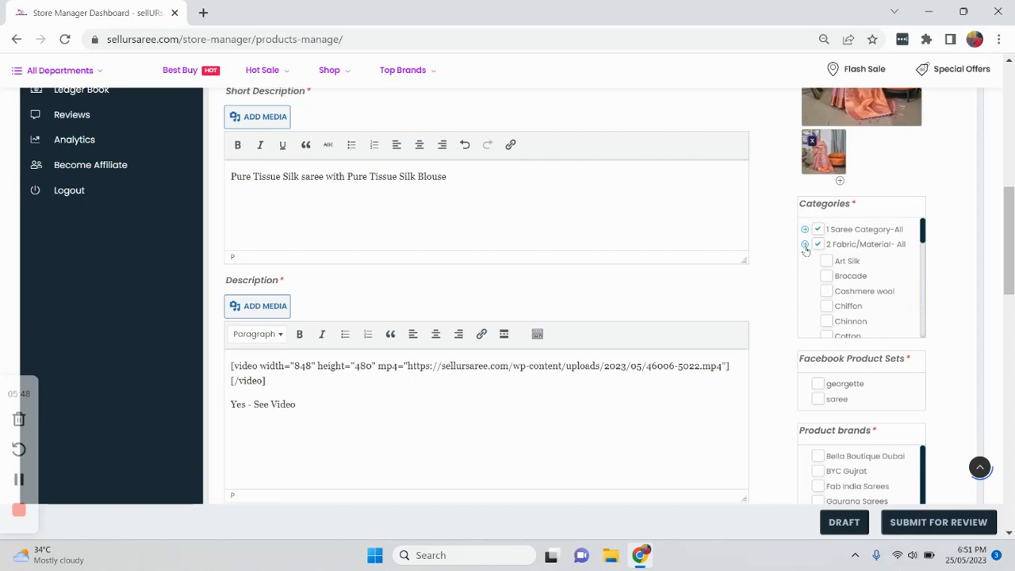
click(805, 245)
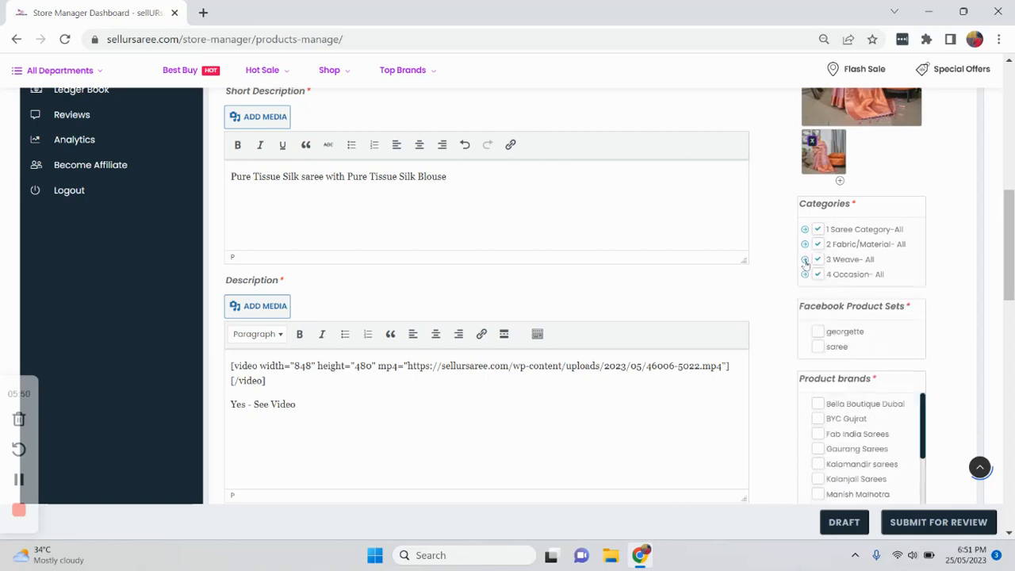
Look through the subcategories of 3 Weave-All for a weave that suits the saree, and collapse the list.
click(805, 260)
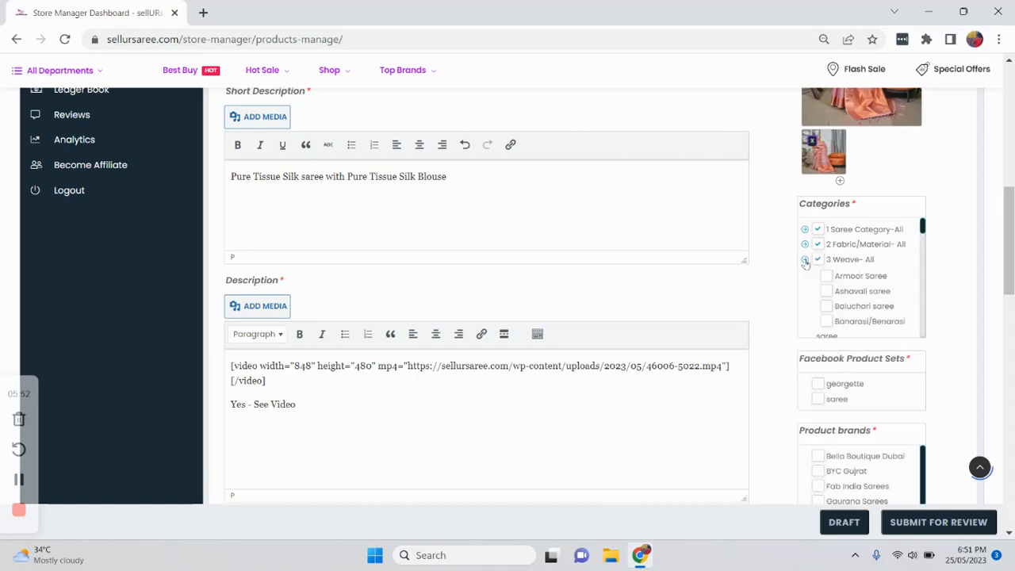
scroll(827, 277, down, 2)
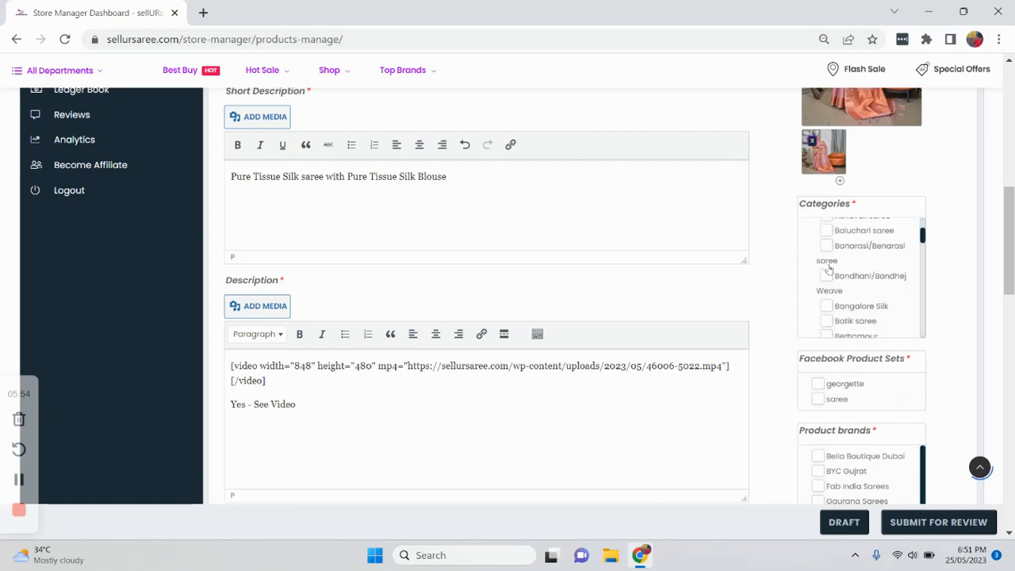
scroll(828, 269, down, 4)
scroll(828, 255, down, 5)
scroll(827, 255, down, 5)
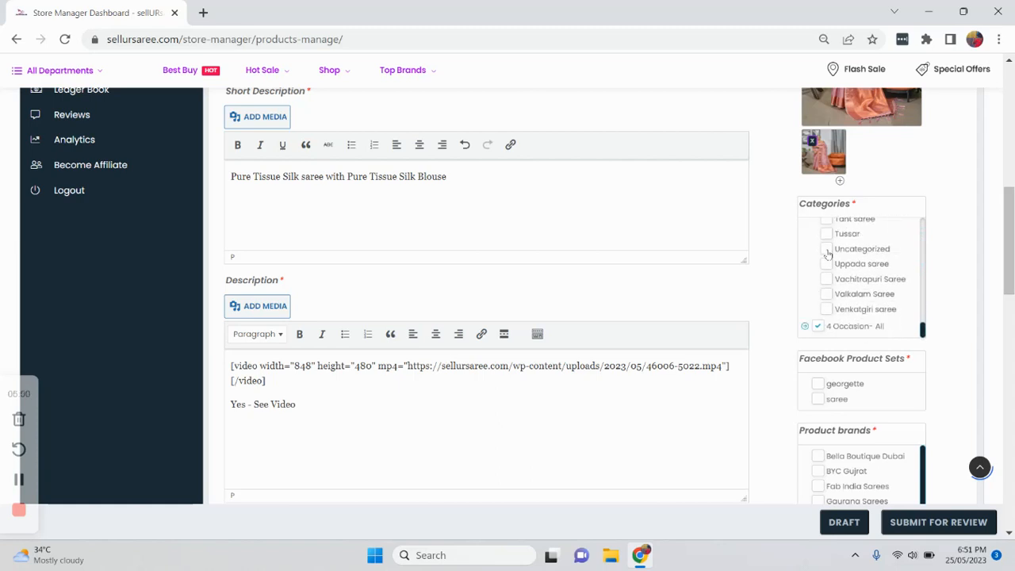
scroll(828, 253, up, 15)
scroll(814, 255, up, 3)
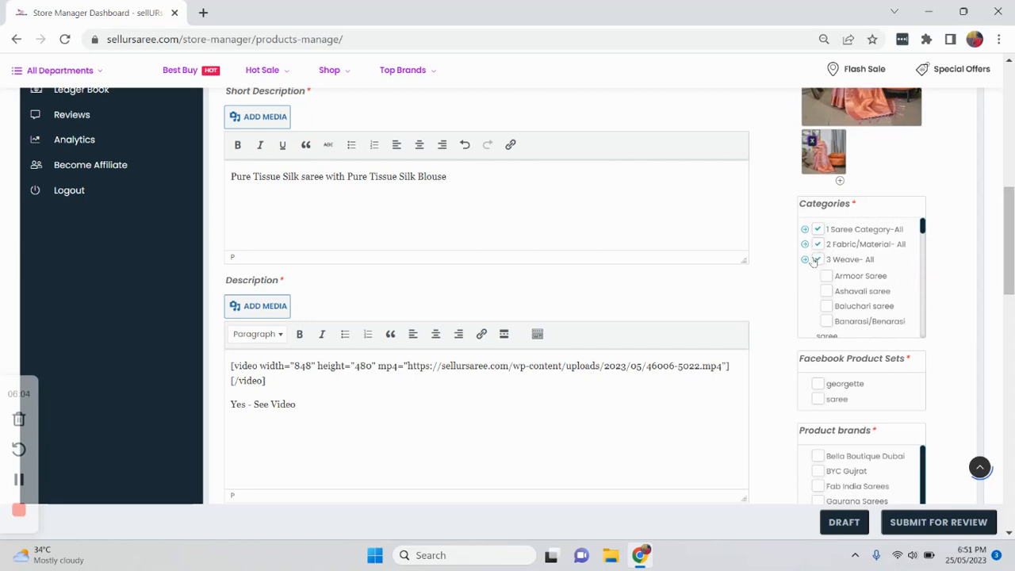
click(806, 260)
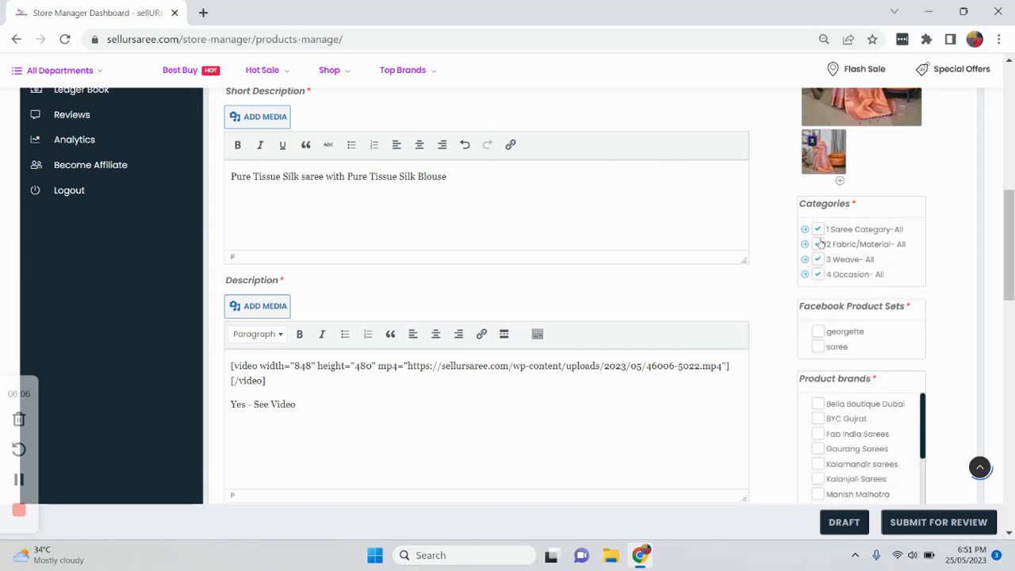
Select the Designer Saree subcategory under 4 Occasion-All.
click(806, 275)
scroll(810, 274, down, 1)
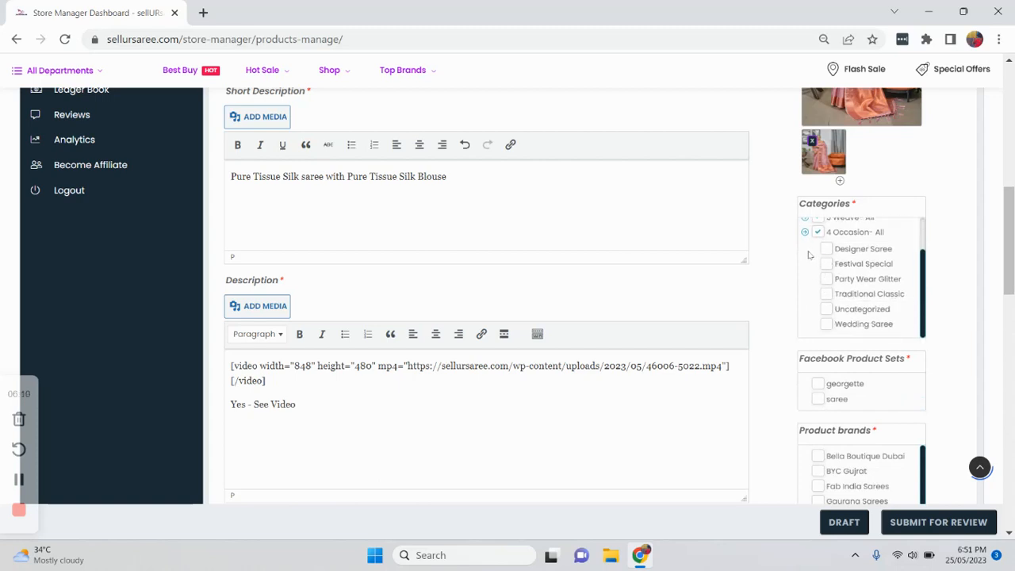
click(825, 250)
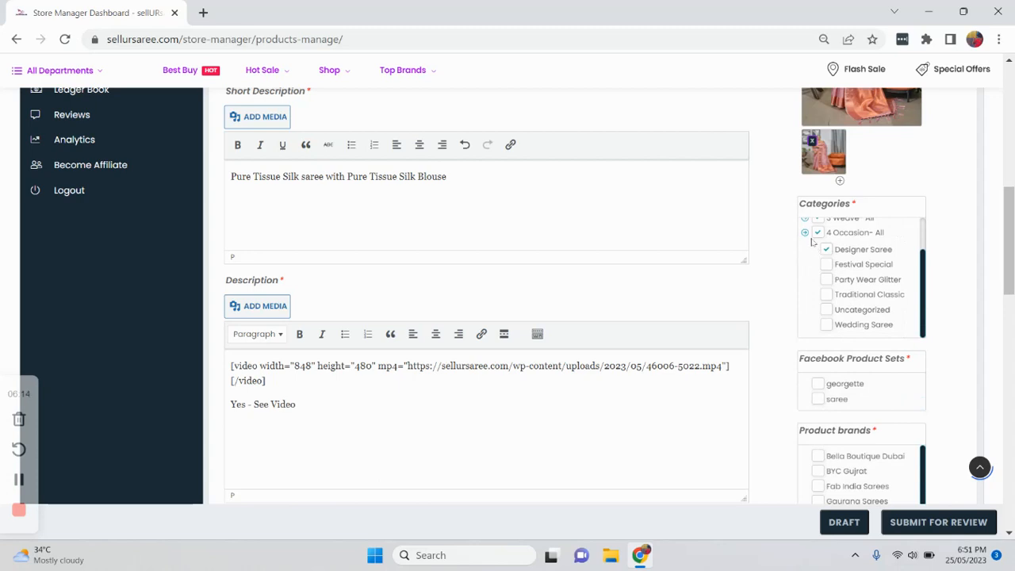
Collapse the 4 Occasion-All category and assign the product to the saree Facebook product set.
click(805, 232)
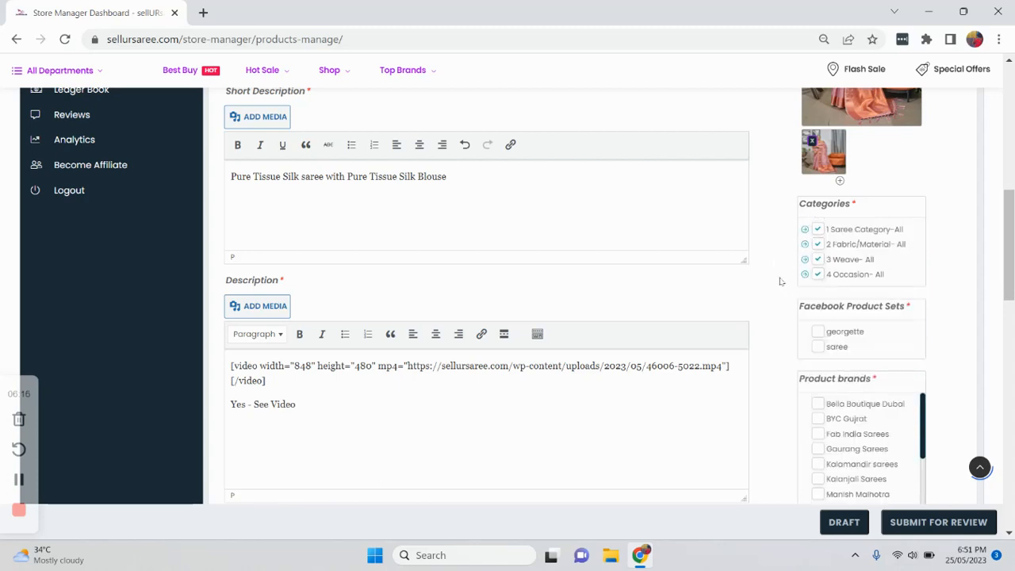
scroll(809, 290, down, 1)
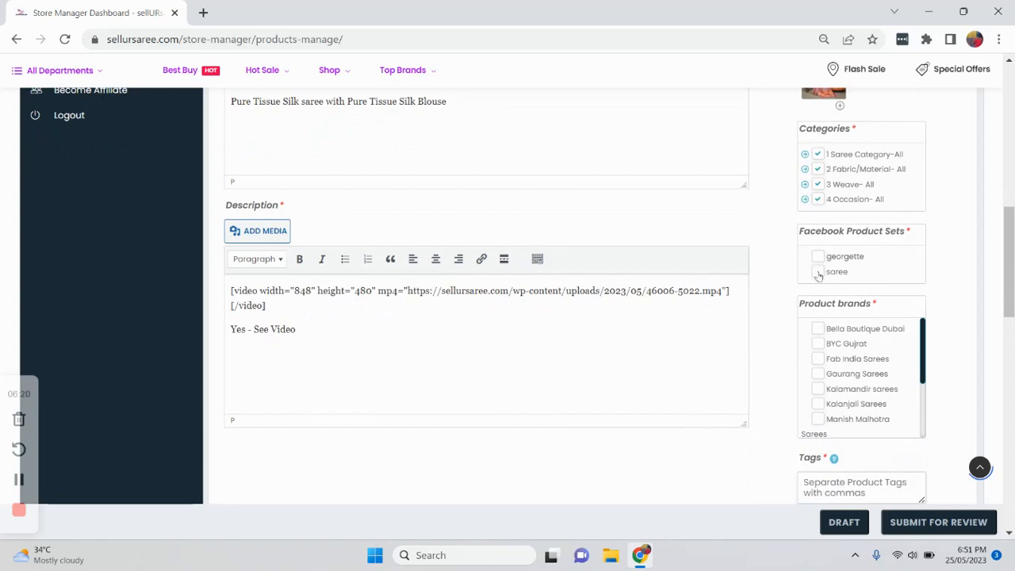
click(817, 274)
Look through the product brands and select both Uncategorized and BYC Gujrat.
scroll(847, 359, down, 3)
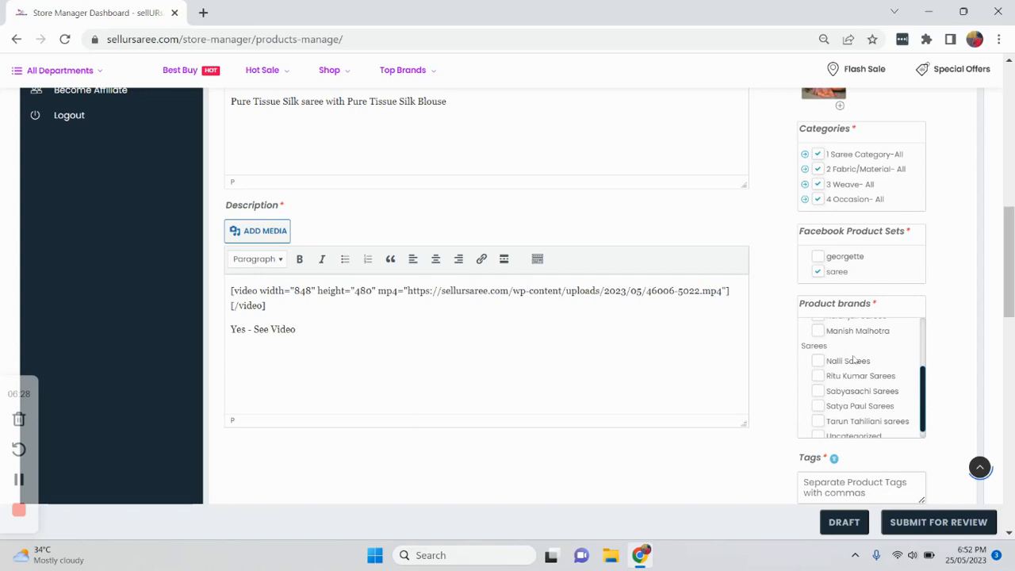
scroll(864, 395, up, 3)
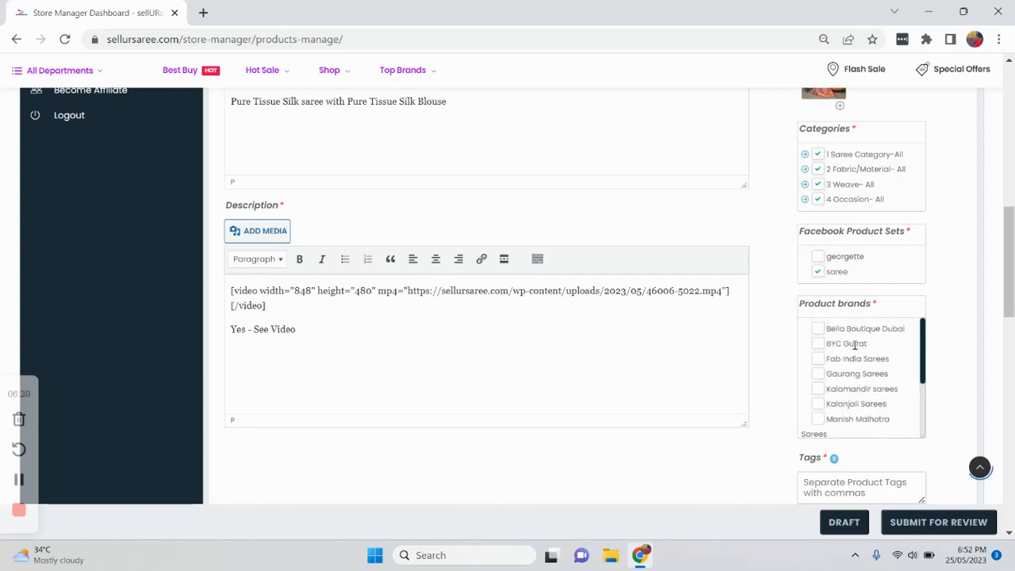
scroll(854, 341, down, 2)
scroll(848, 345, down, 1)
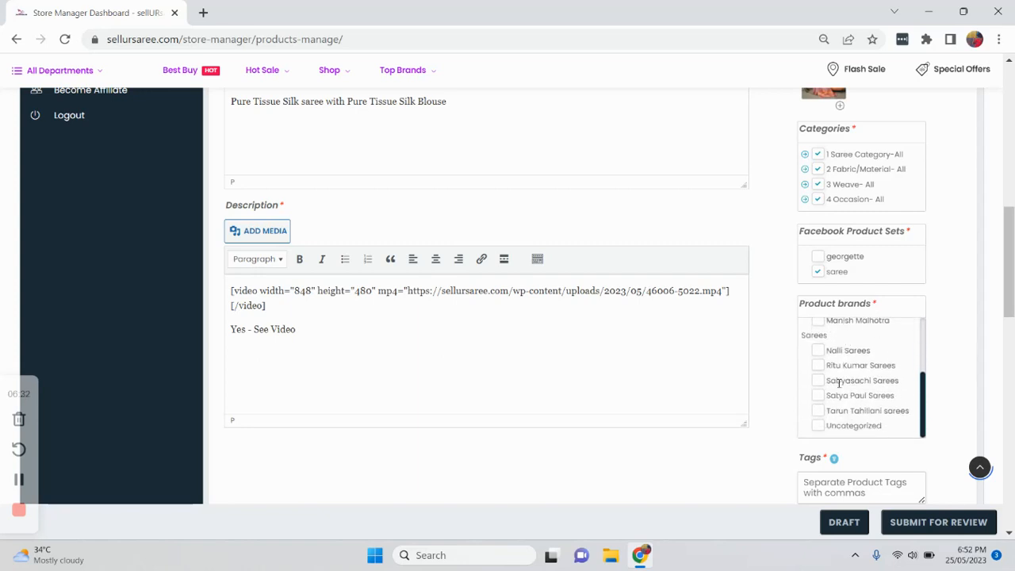
click(819, 428)
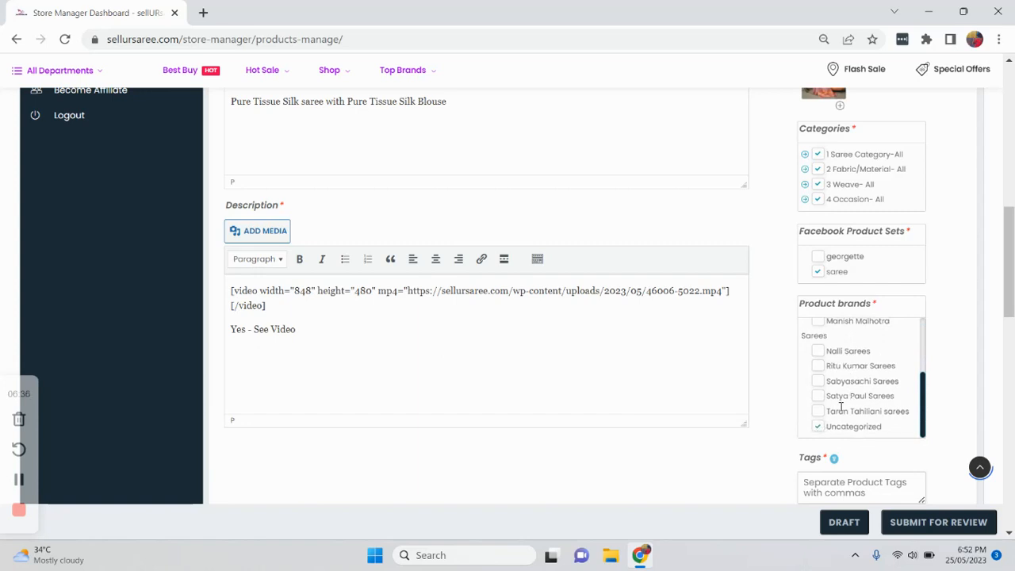
scroll(827, 394, up, 3)
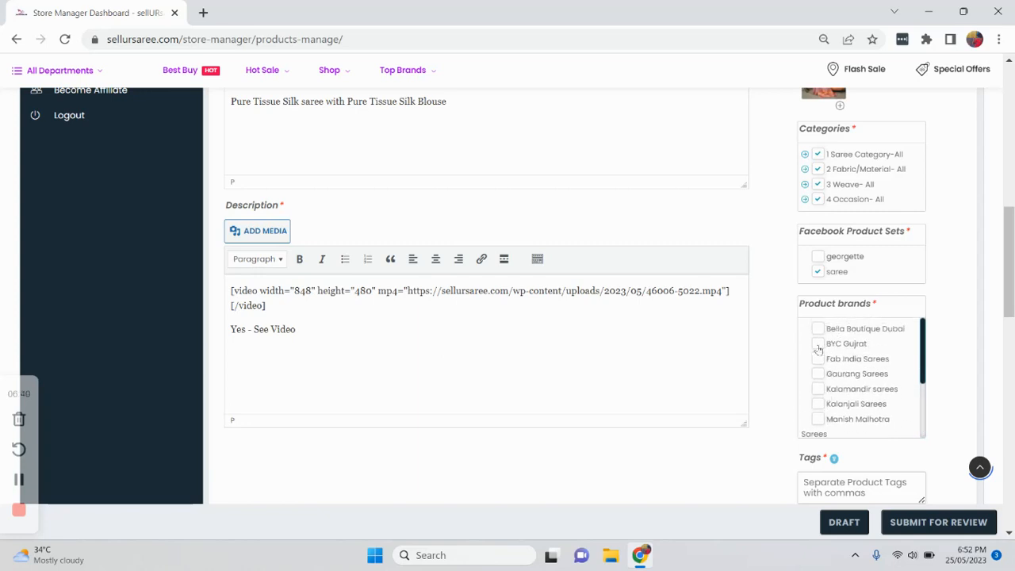
click(818, 347)
Enter the product tags "beautiful saree, branded saree, classic saree, daily wear saree,".
scroll(775, 333, down, 1)
scroll(774, 333, down, 1)
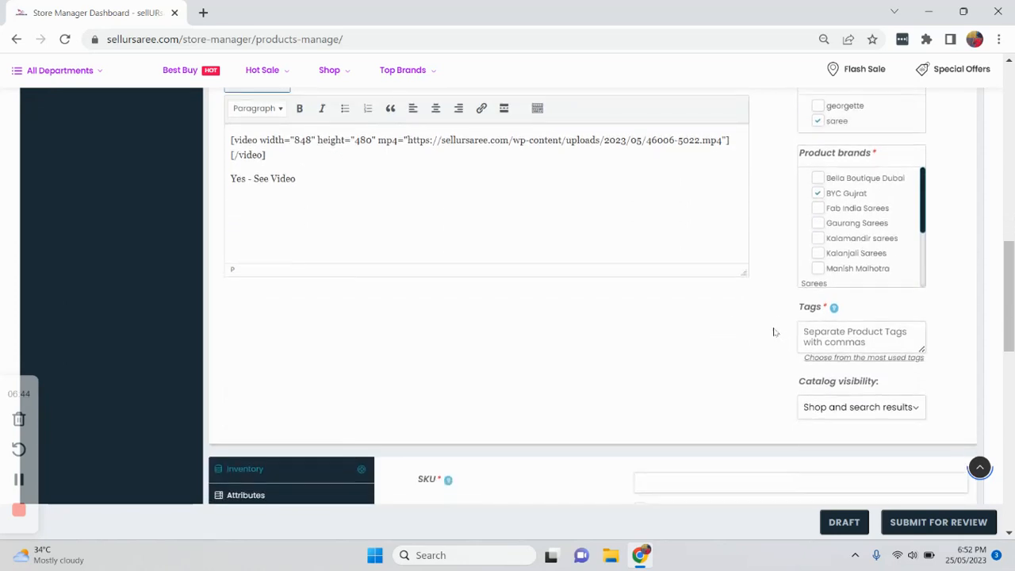
click(810, 336)
text(beautiful saree,)
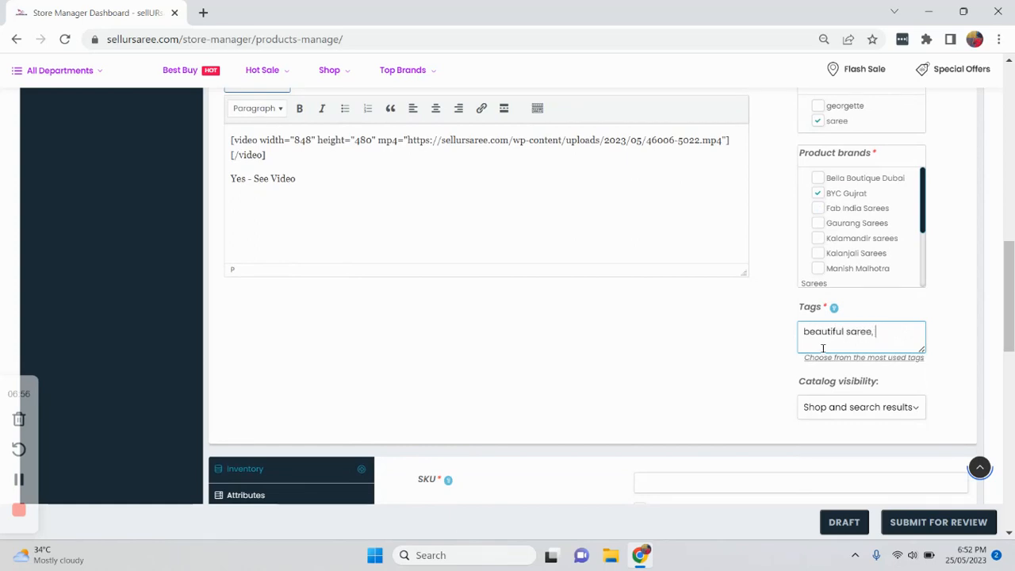
text( branded saree, classic saree, daily wear saree,)
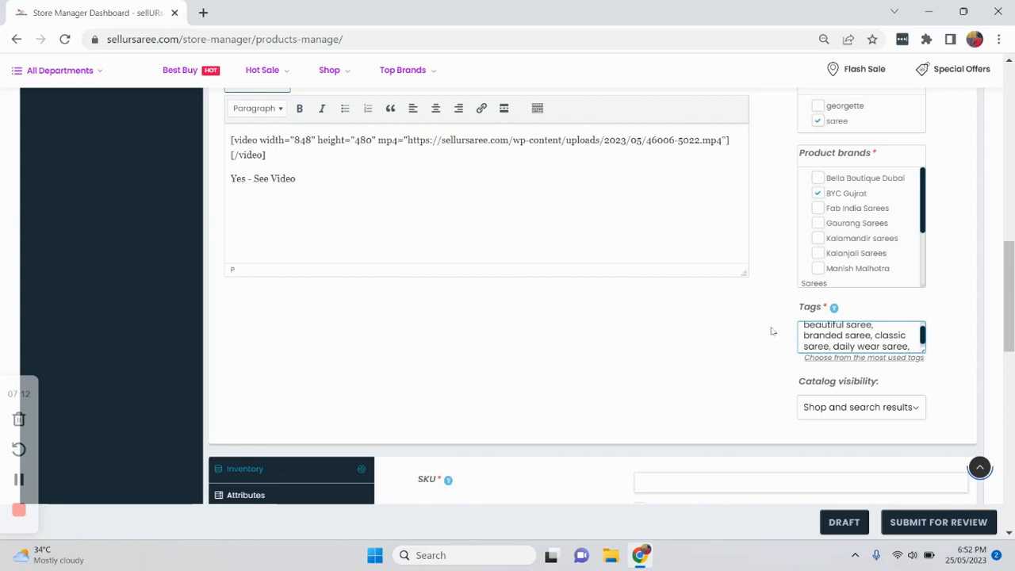
Set the product's catalog visibility to Shop and search results.
scroll(770, 331, down, 1)
click(826, 331)
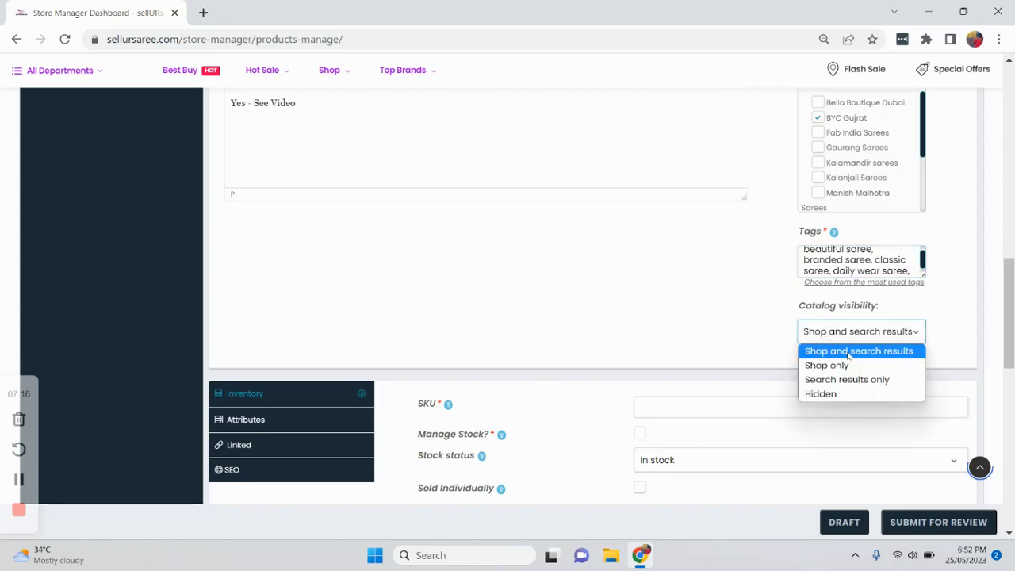
click(849, 352)
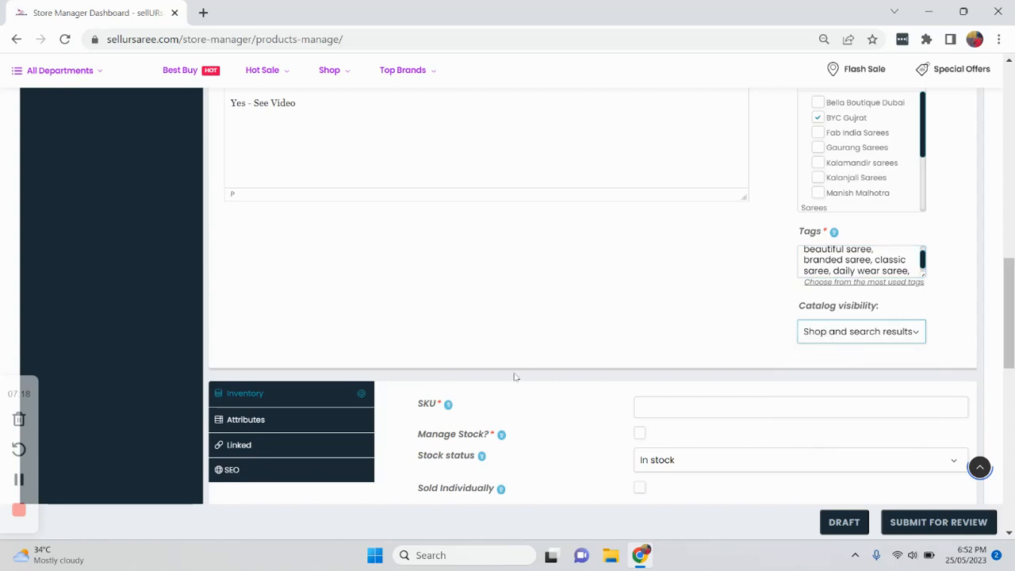
Copy the code (BYC-46006-5022) from the product title into the SKU field of the inventory settings.
scroll(476, 341, down, 1)
click(242, 321)
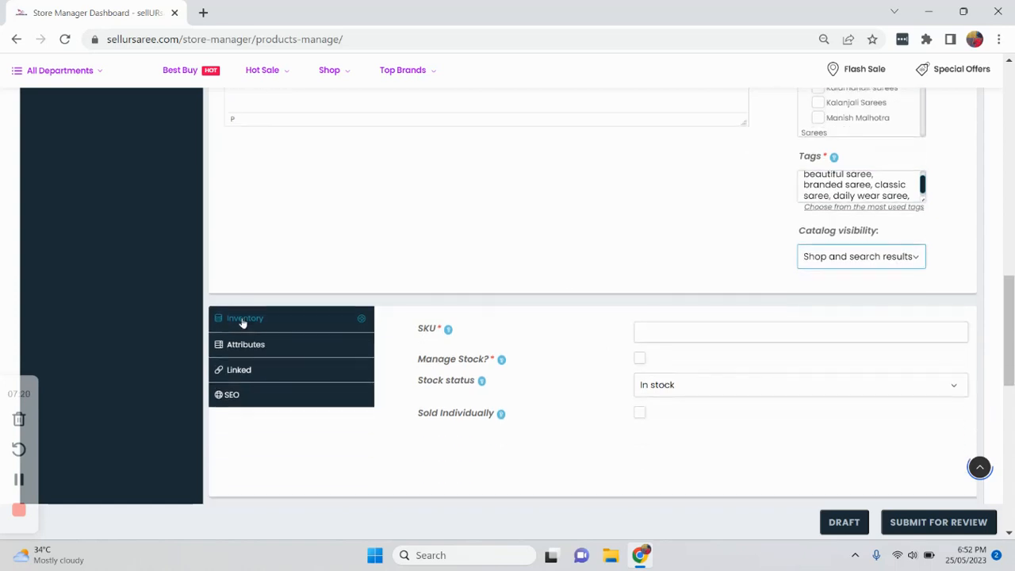
mouse_move(439, 329)
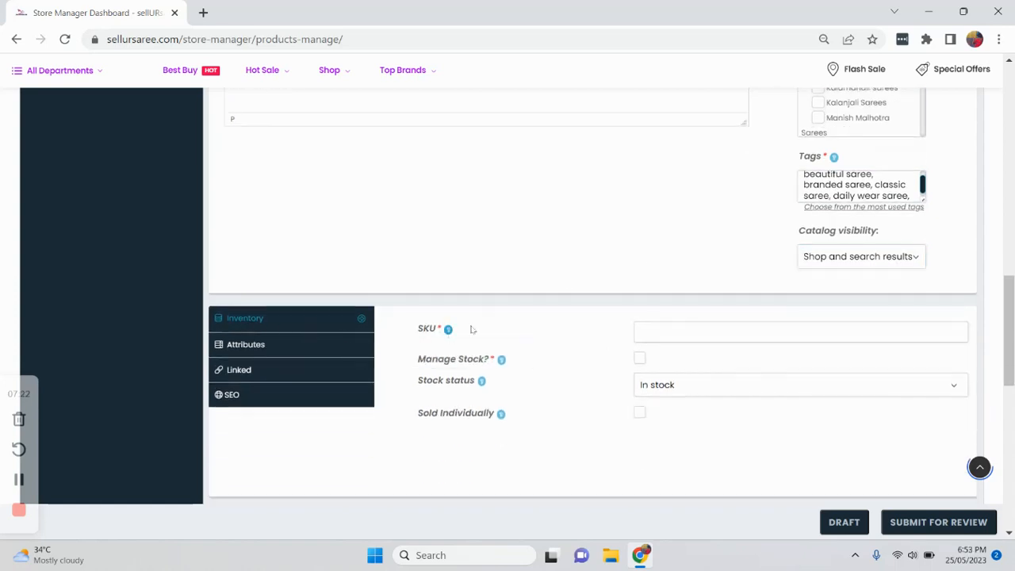
scroll(543, 322, up, 10)
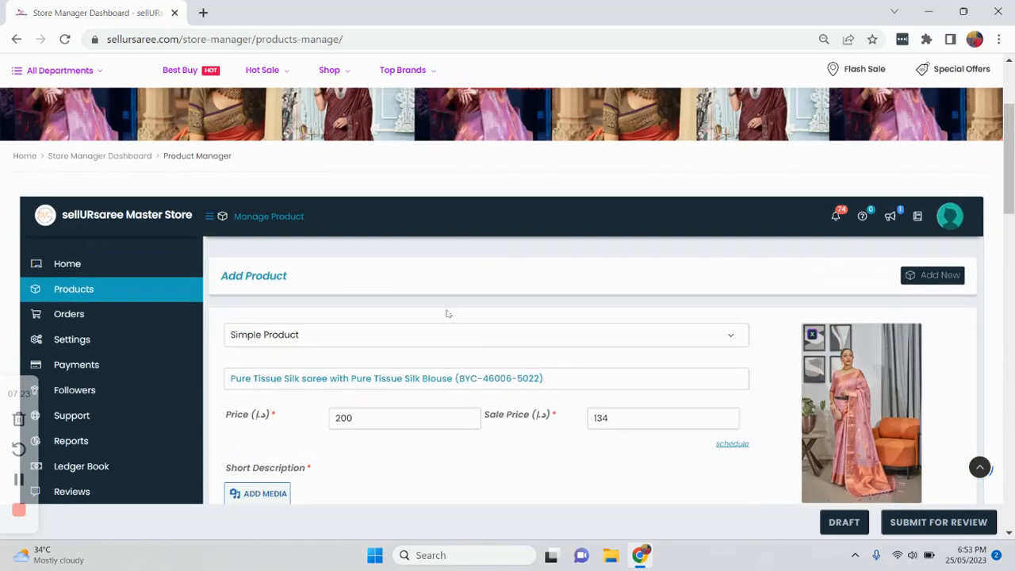
drag(455, 378, 547, 378)
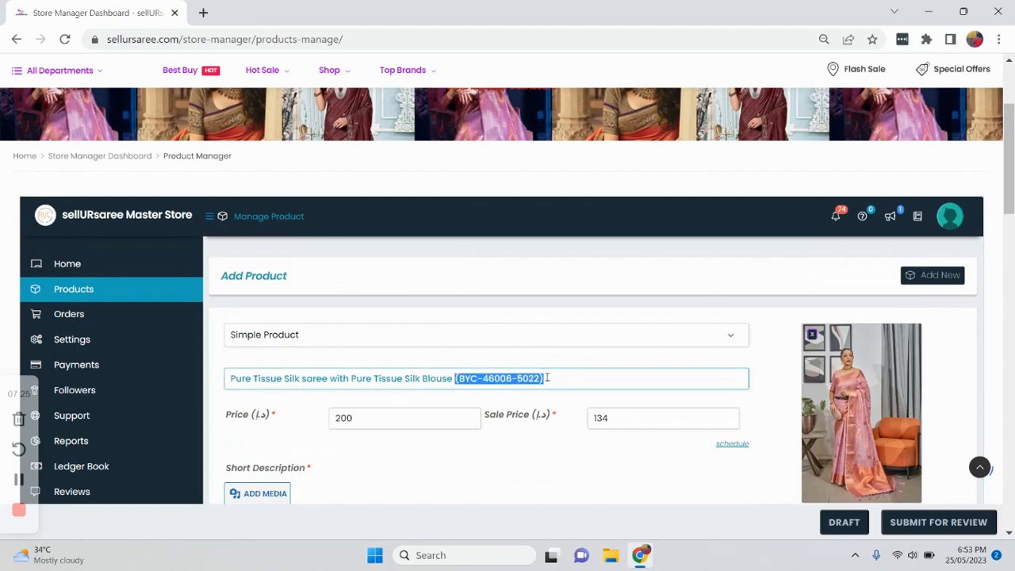
right_click(495, 378)
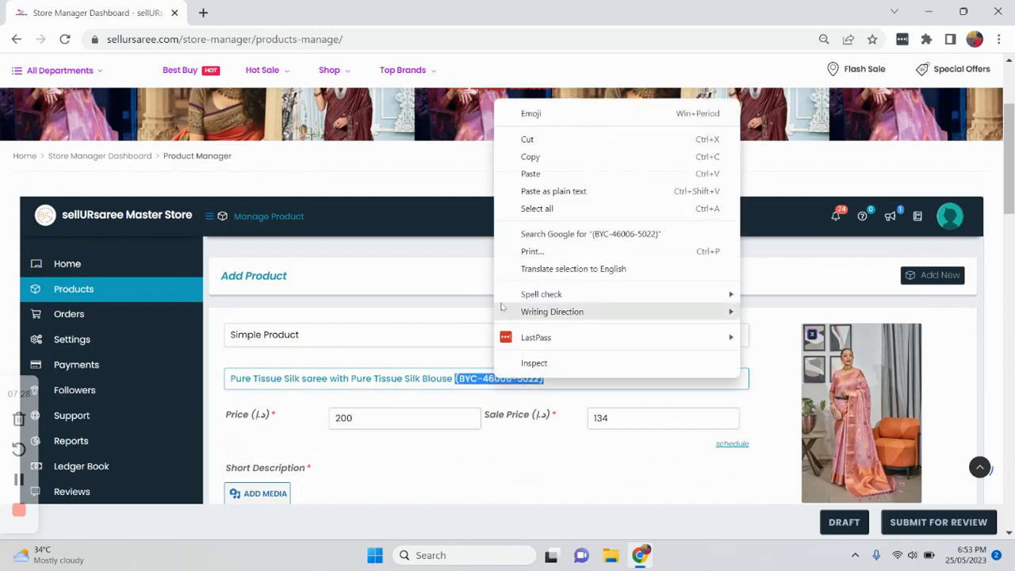
click(533, 166)
scroll(529, 287, down, 10)
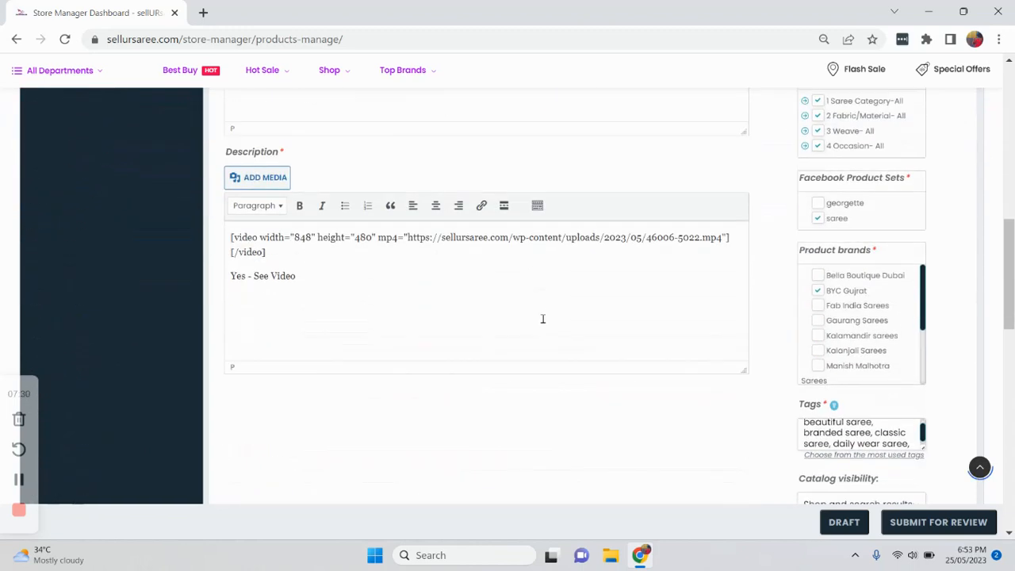
click(637, 326)
right_click(636, 326)
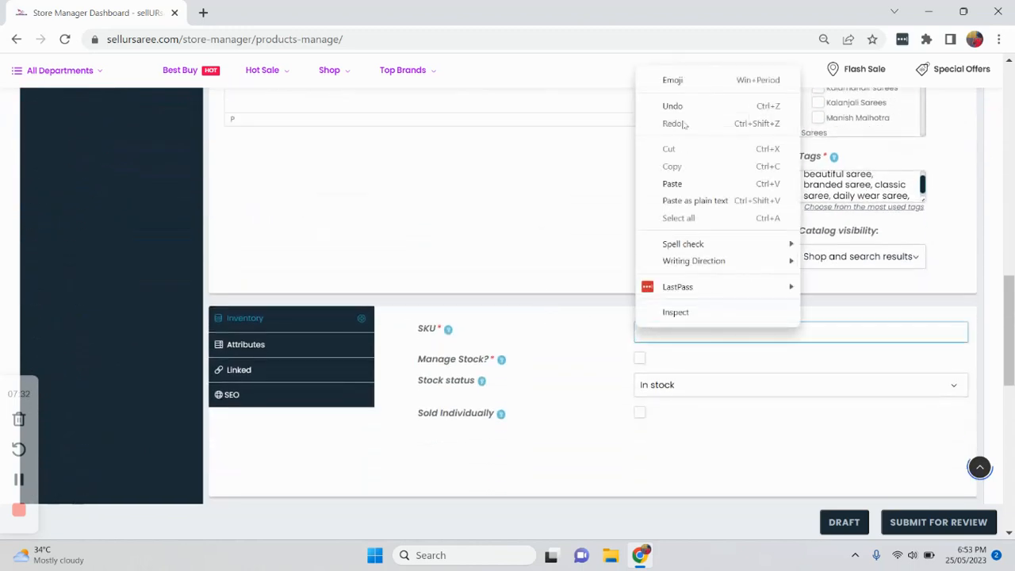
click(678, 183)
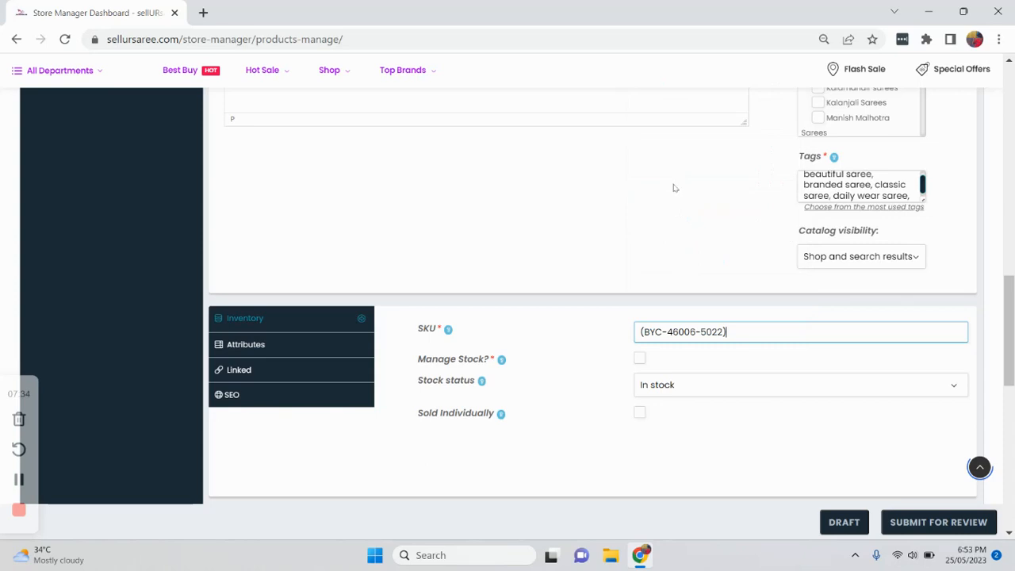
Remove both parentheses from the SKU so that it reads BYC-46006-5022.
click(731, 331)
key(BackSpace)
click(645, 331)
key(BackSpace)
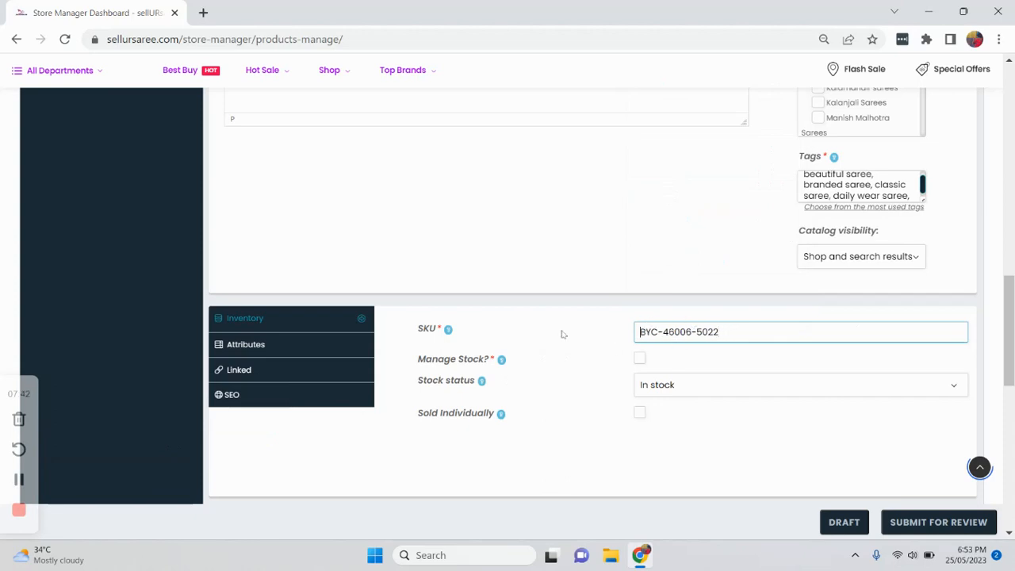
Enable stock management with a stock quantity of 5 and backorders set to Do not Allow.
click(639, 359)
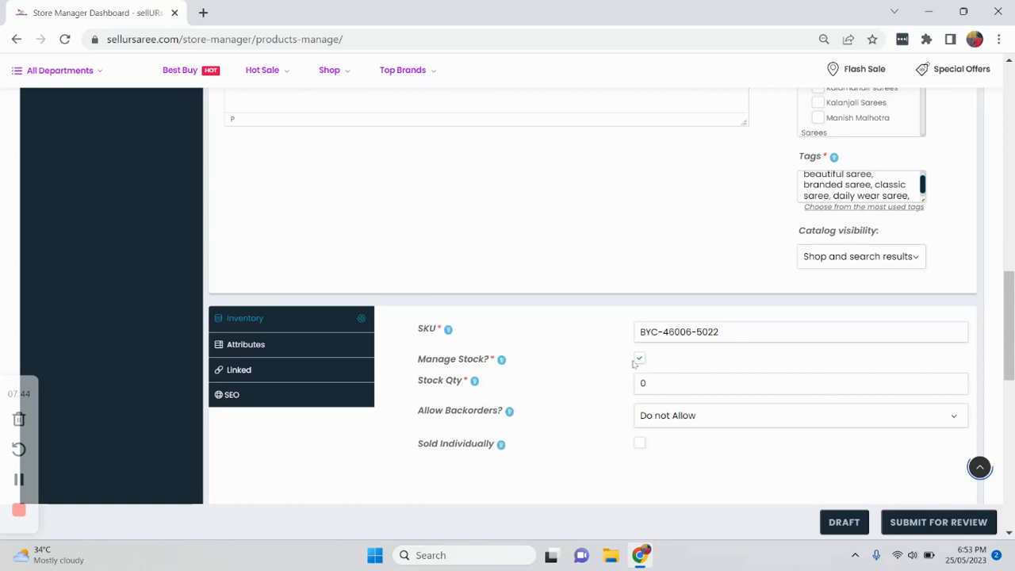
click(651, 381)
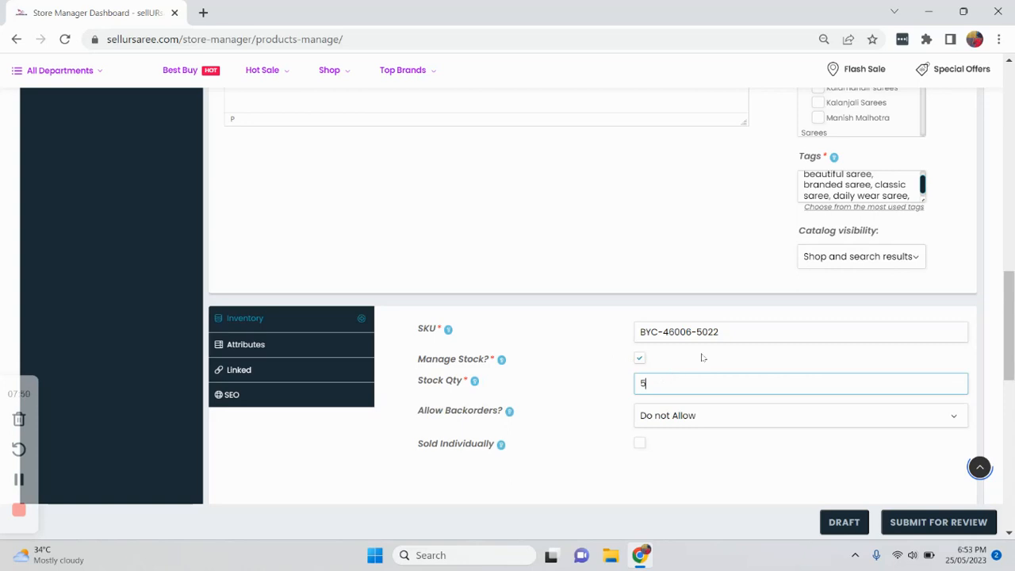
click(709, 420)
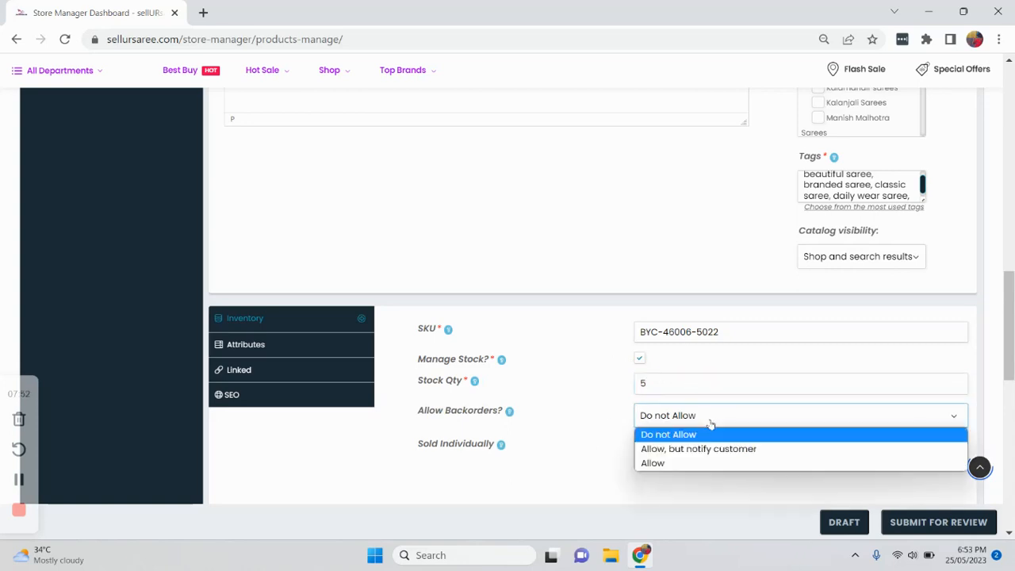
click(693, 434)
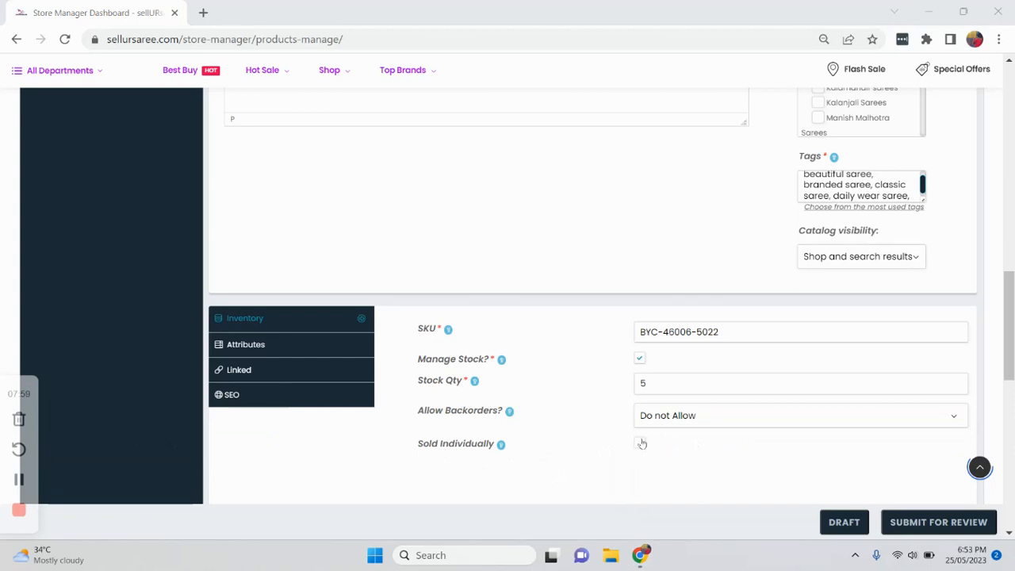
Activate the Blouse Type attribute with the value With Blouse Piece and collapse it.
click(256, 347)
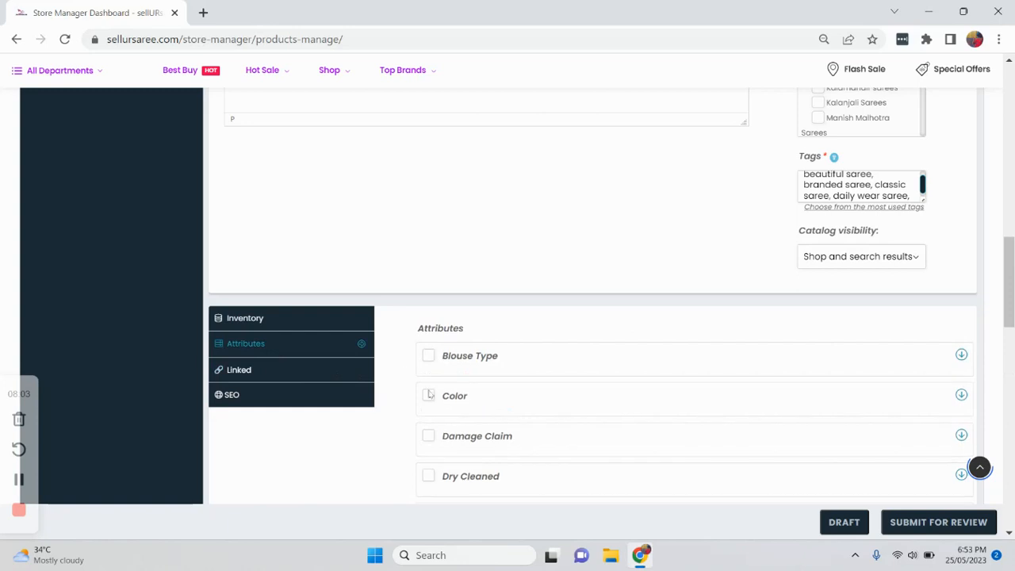
scroll(446, 364, down, 2)
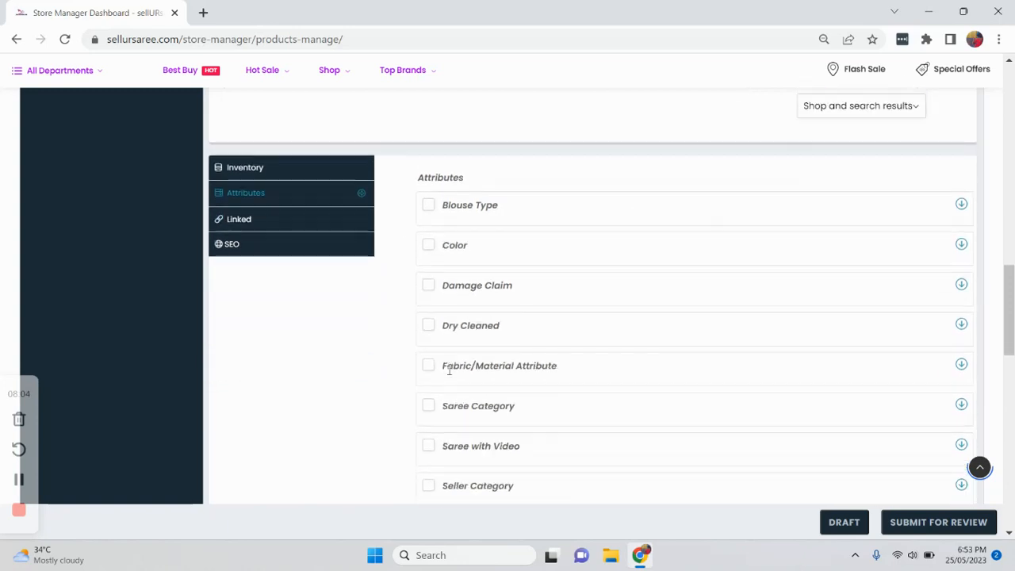
click(428, 205)
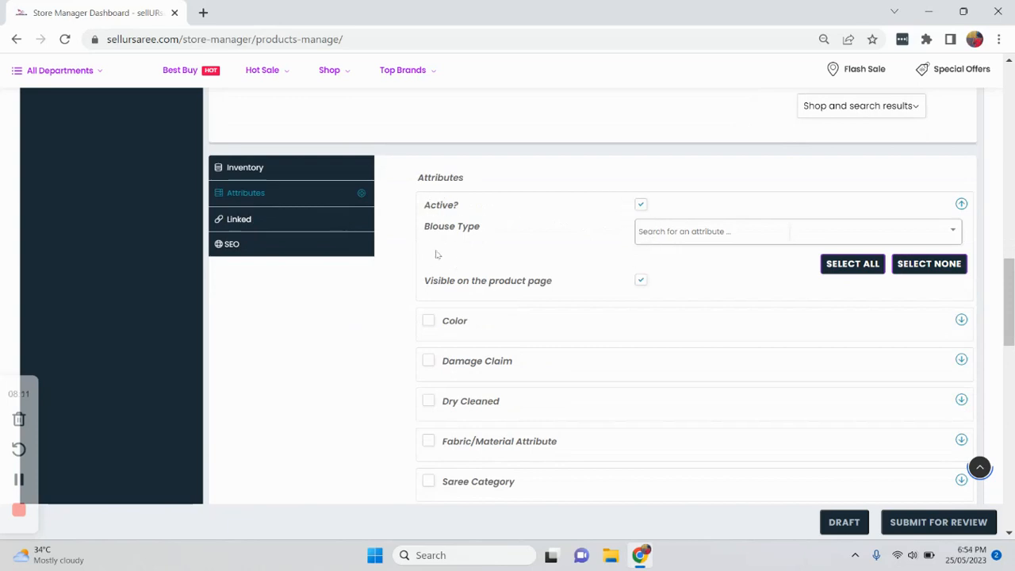
click(722, 237)
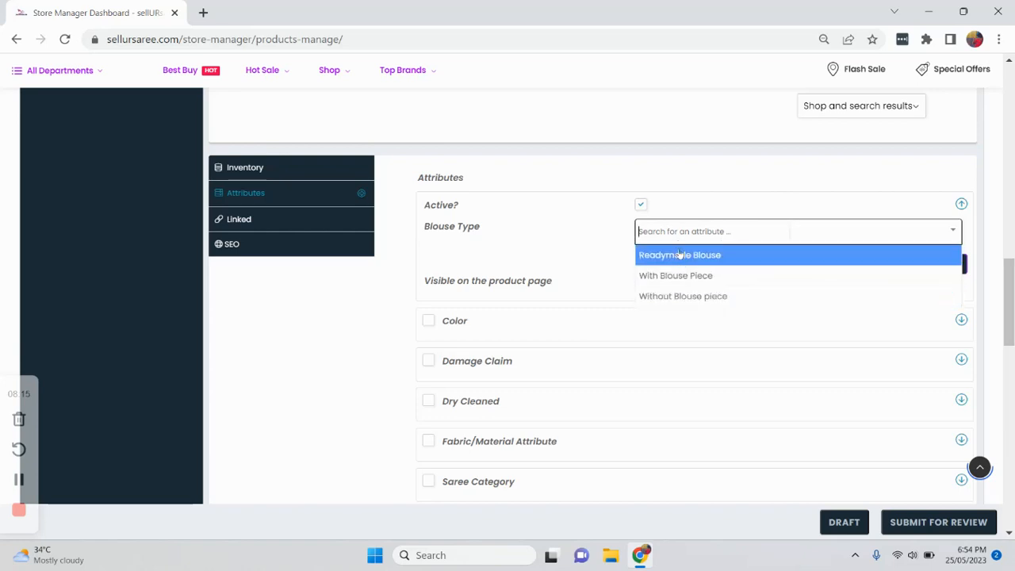
click(723, 276)
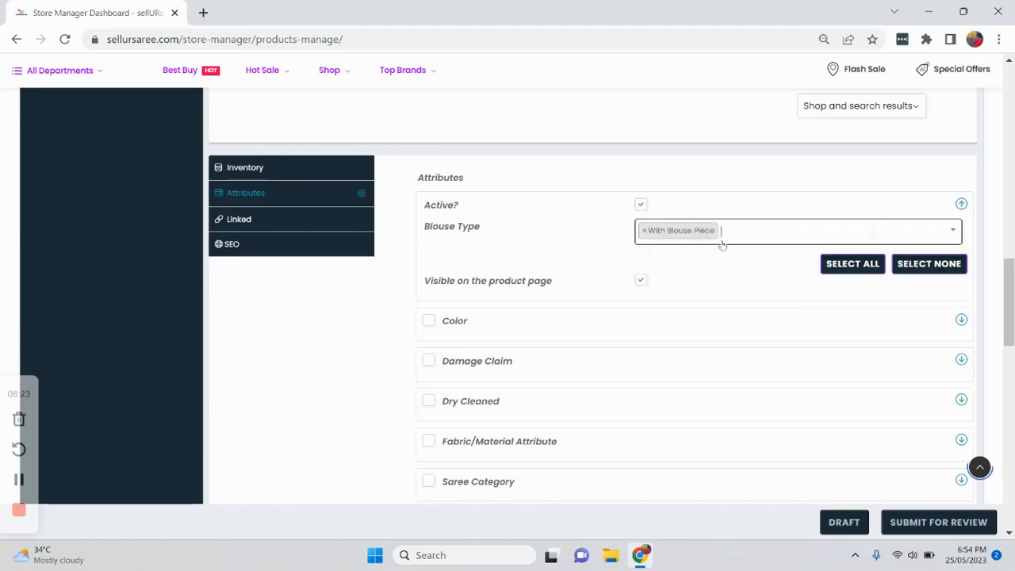
click(961, 205)
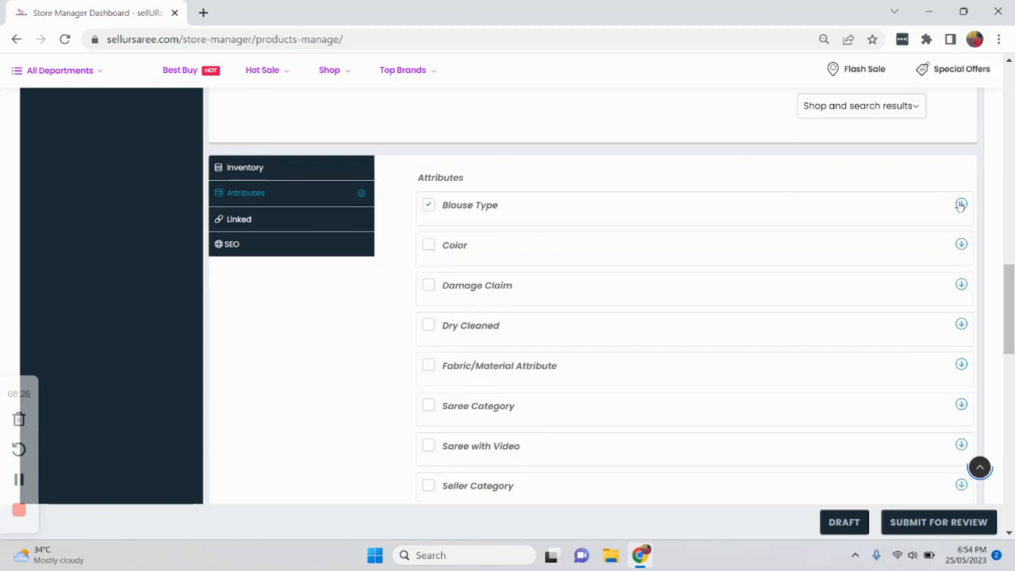
Activate the Color attribute and search for "rose" to assign the value Pink Rose.
click(428, 246)
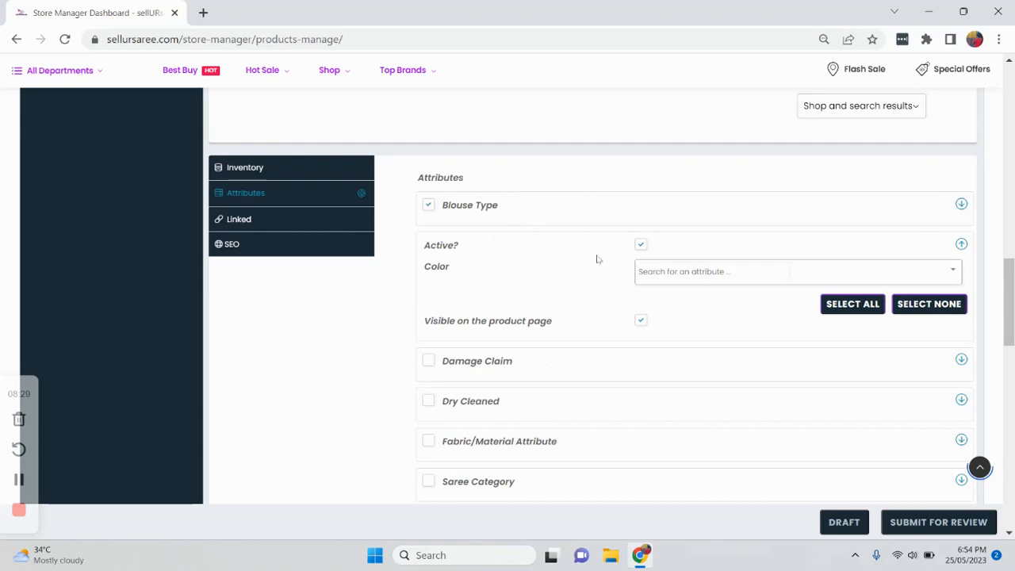
click(657, 277)
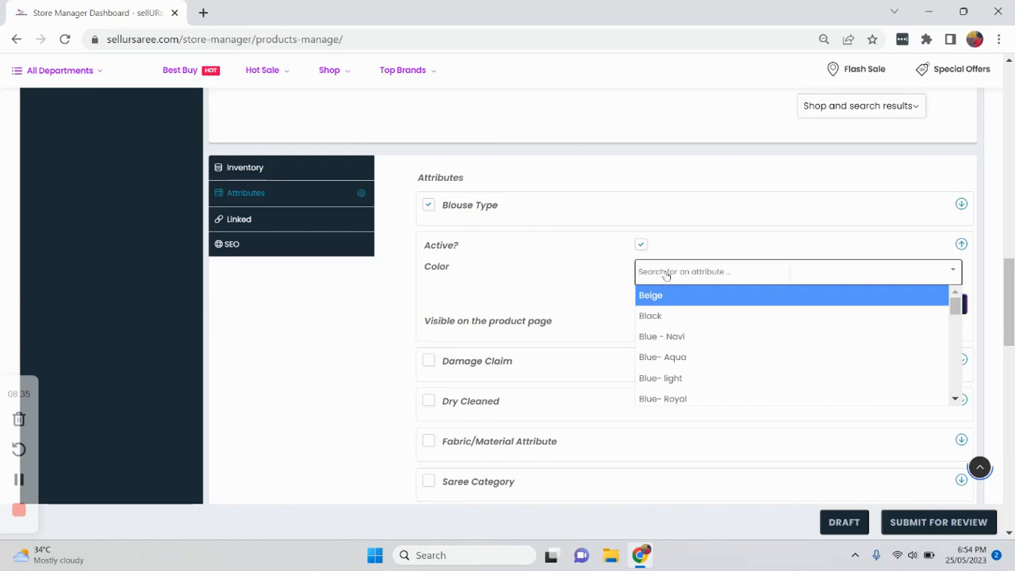
text(ros)
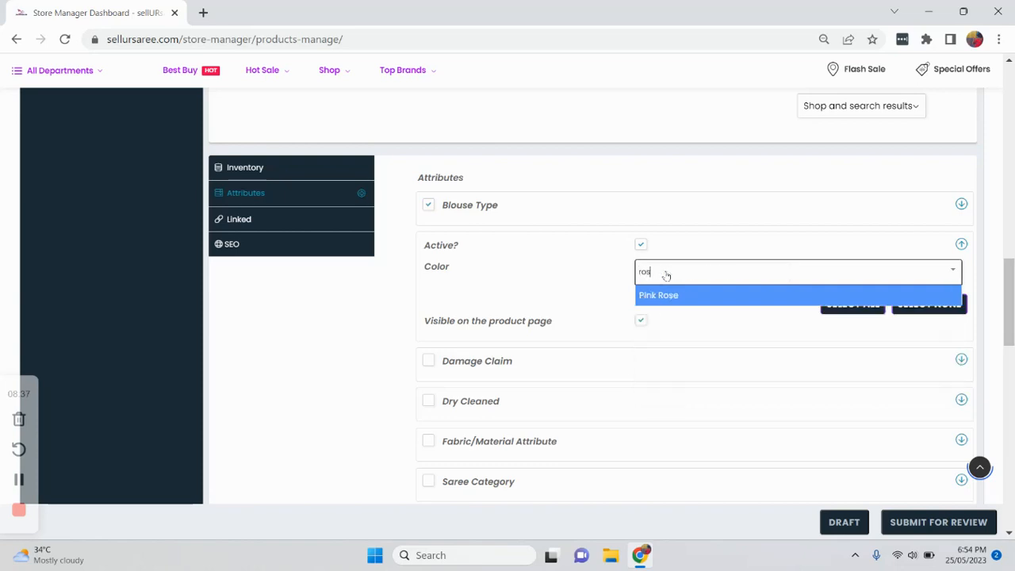
text(e)
click(666, 295)
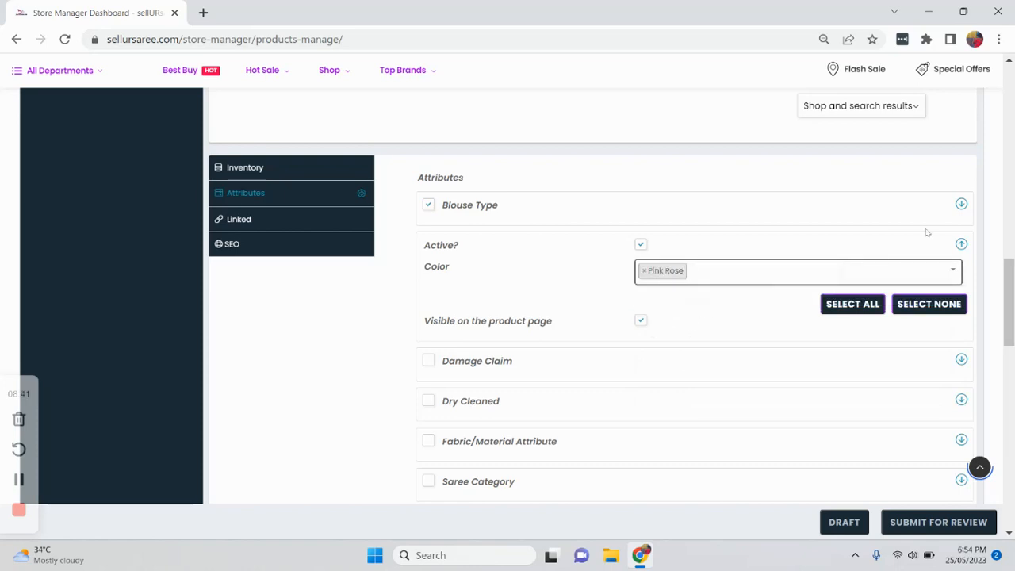
Collapse the Color attribute, and activate Damage Claim with the value New Saree - no damage.
click(961, 244)
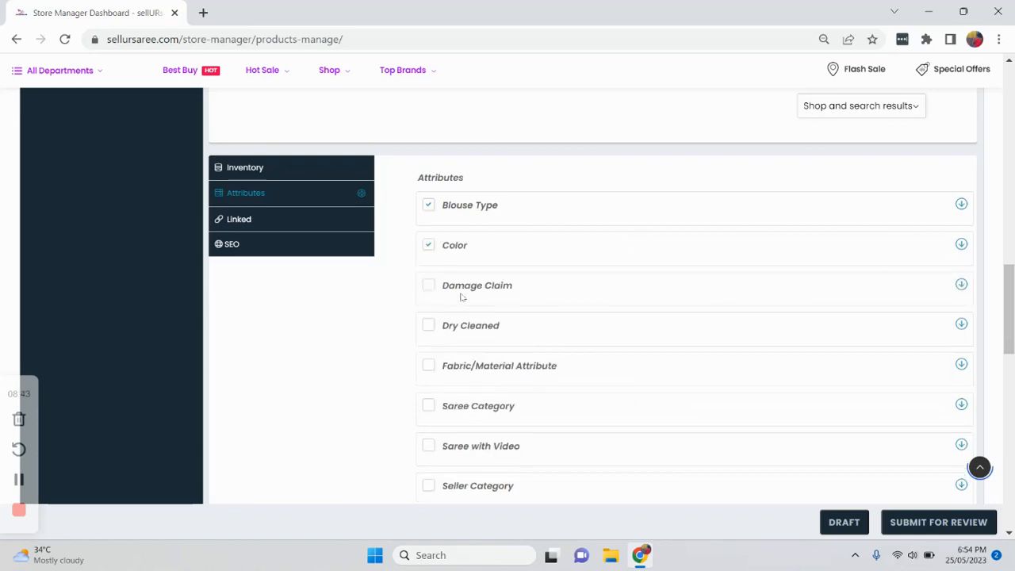
click(429, 287)
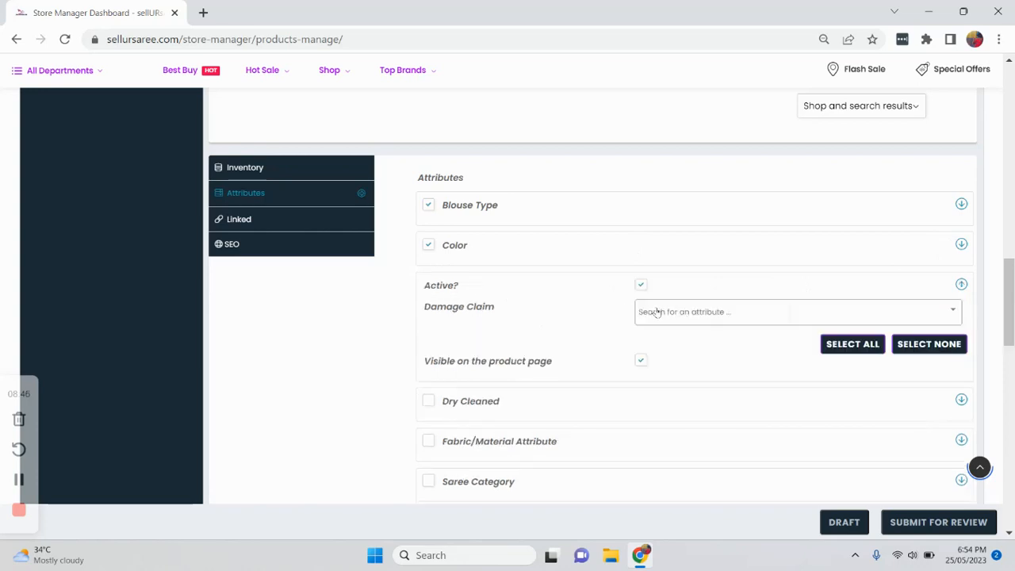
click(657, 313)
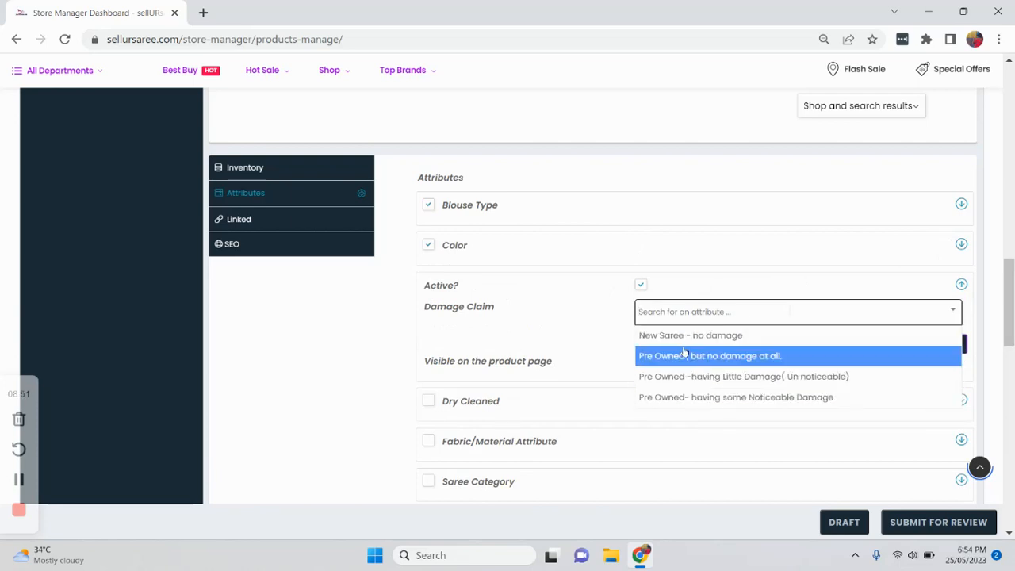
click(715, 338)
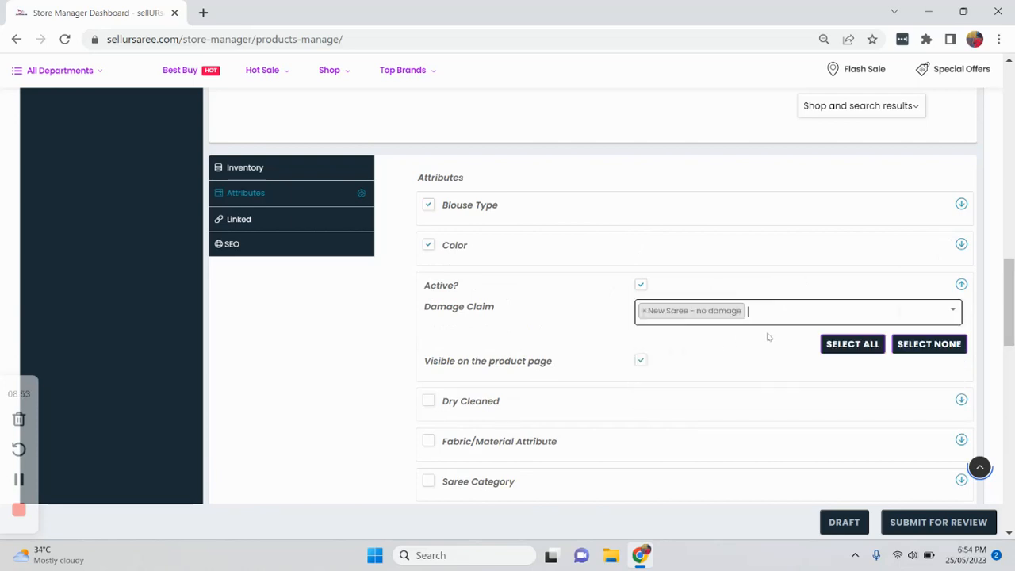
click(962, 286)
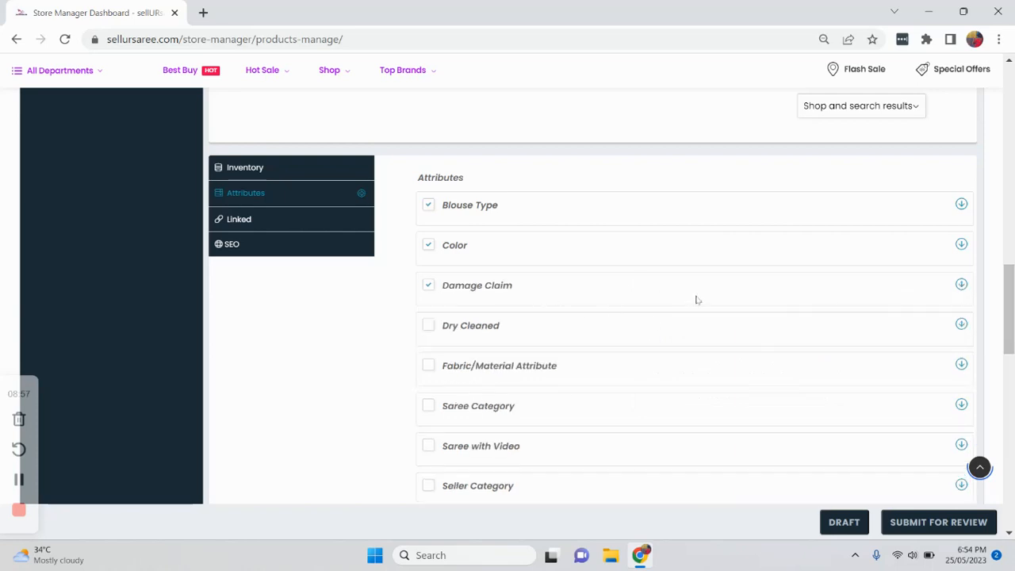
Add a custom attribute named Damage Description with the value "Red mark on the back of the saree.".
scroll(698, 302, down, 6)
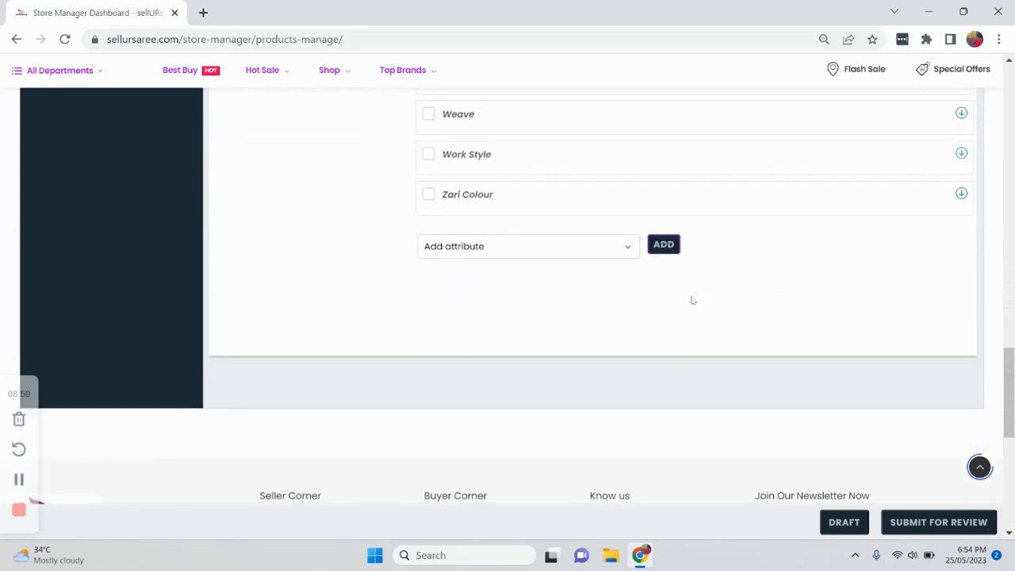
scroll(569, 170, up, 4)
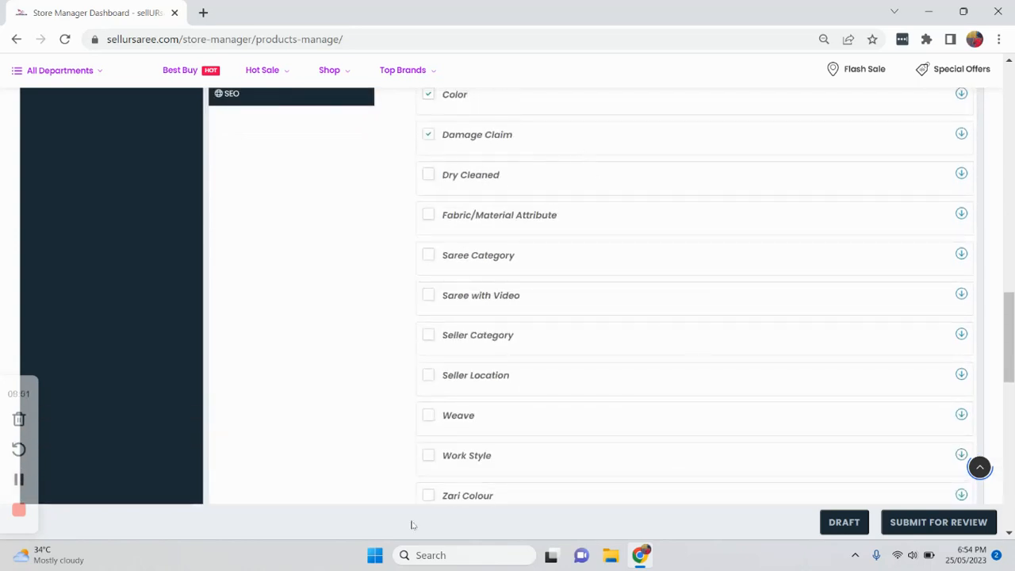
scroll(508, 225, down, 2)
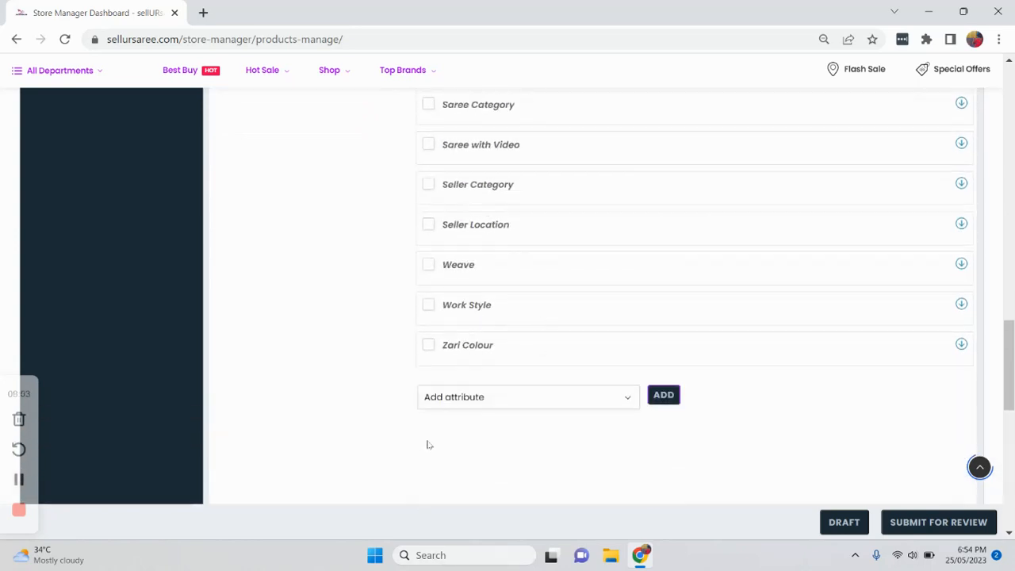
click(661, 396)
scroll(657, 399, down, 1)
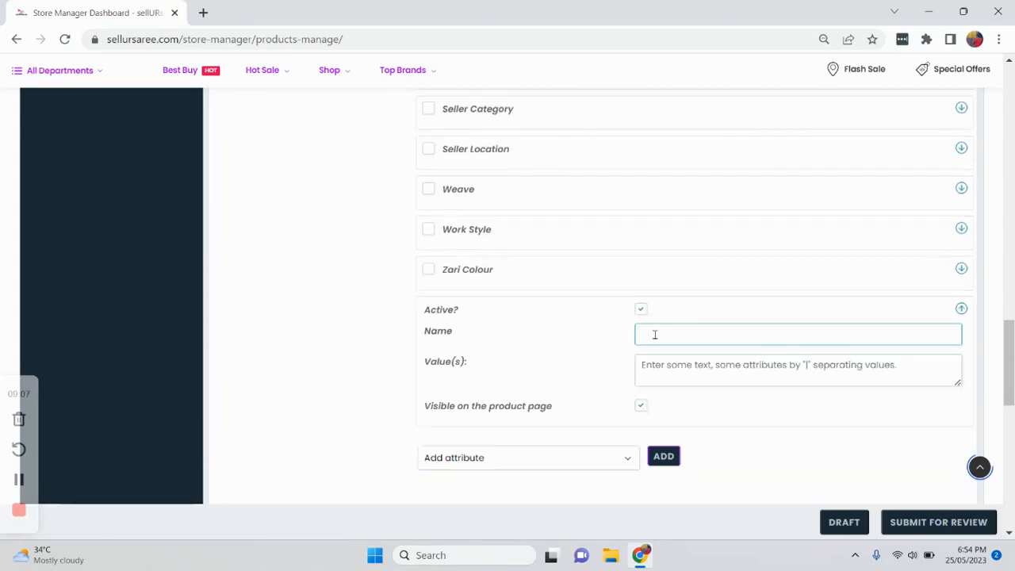
text(Damage Description)
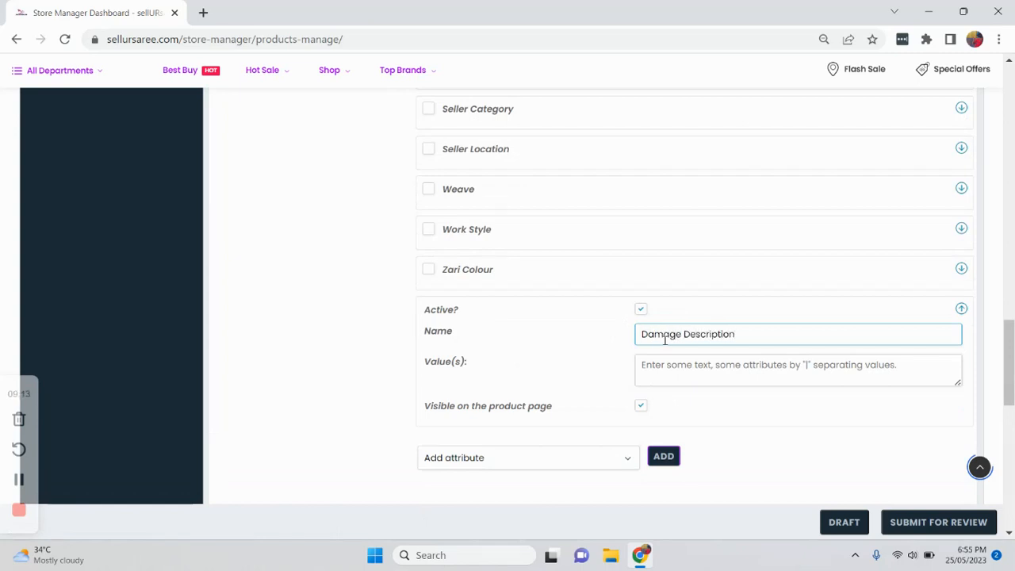
click(657, 359)
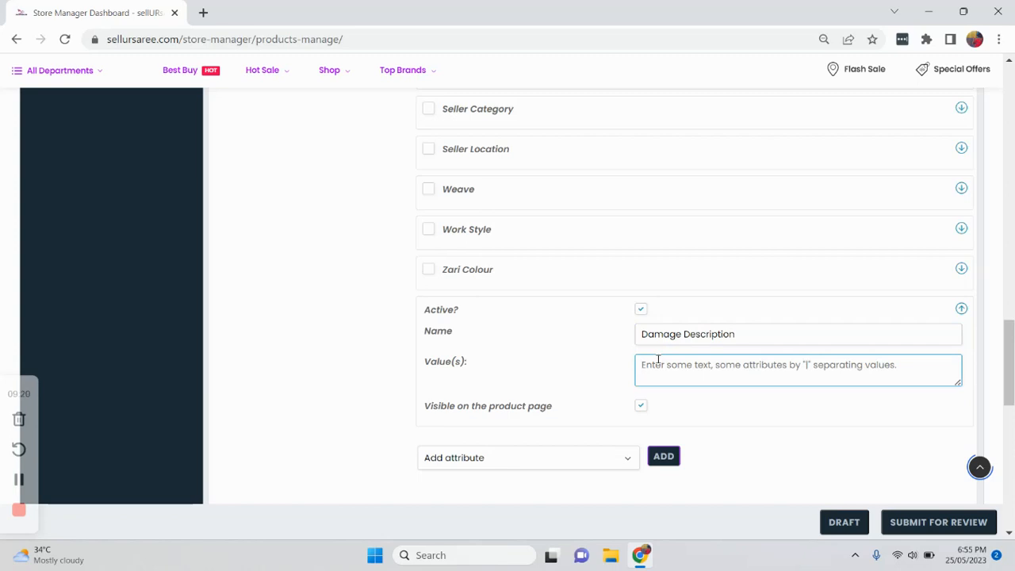
text(Red mark on the back of the saree.)
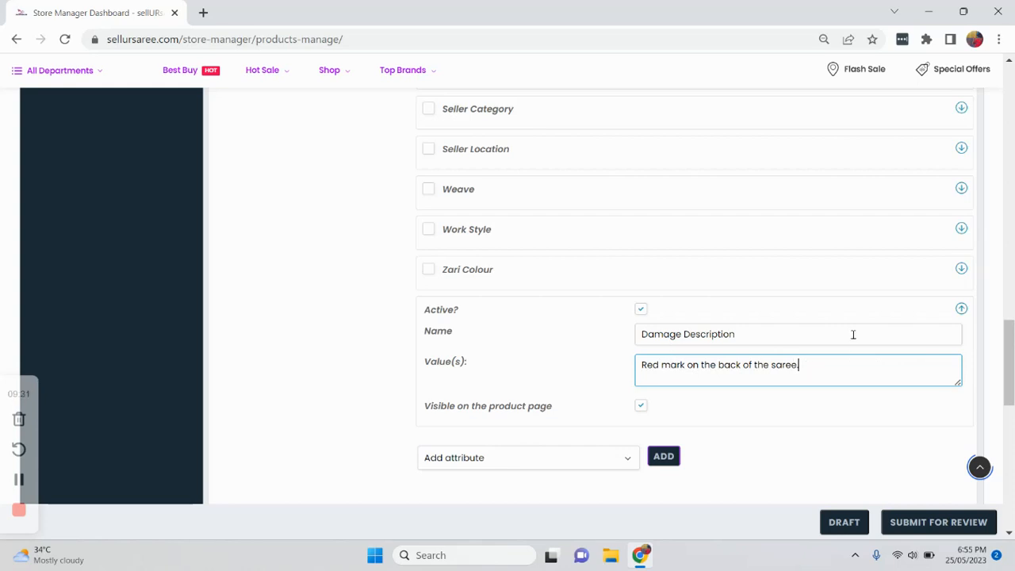
Move the Damage Description attribute directly below Damage Claim, and make it inactive and not visible on the product page.
click(961, 309)
drag(797, 319, 670, 310)
scroll(777, 223, up, 3)
scroll(773, 222, up, 2)
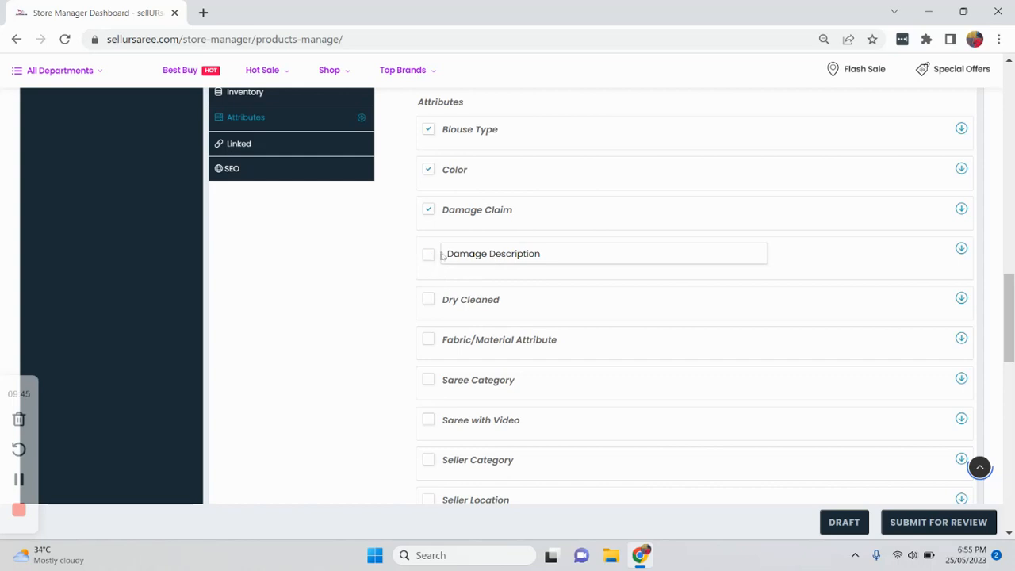
click(960, 251)
click(642, 346)
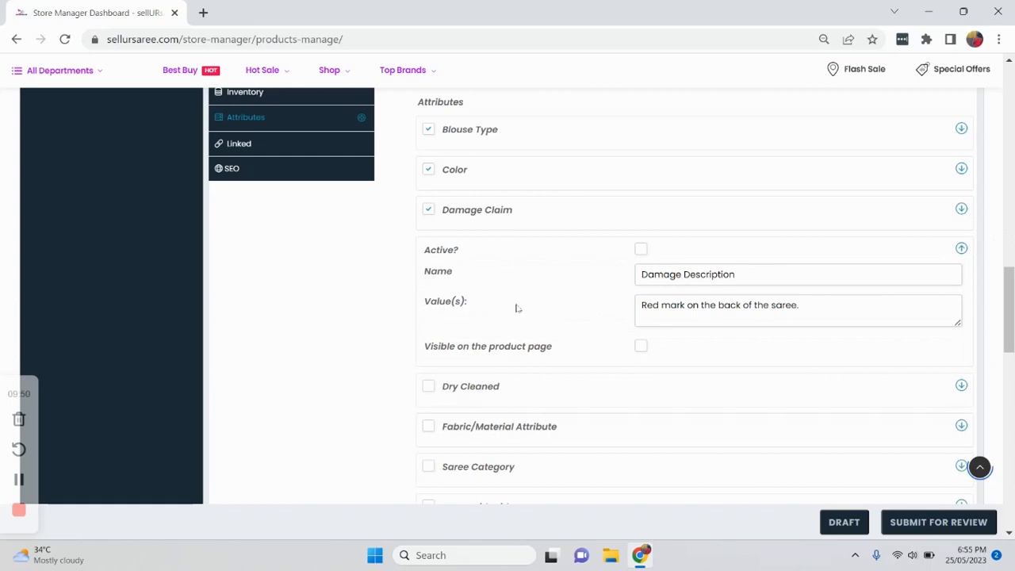
Activate the Dry Cleaned attribute and assign it the value New Saree.
scroll(517, 305, down, 2)
scroll(547, 234, up, 2)
scroll(431, 394, down, 1)
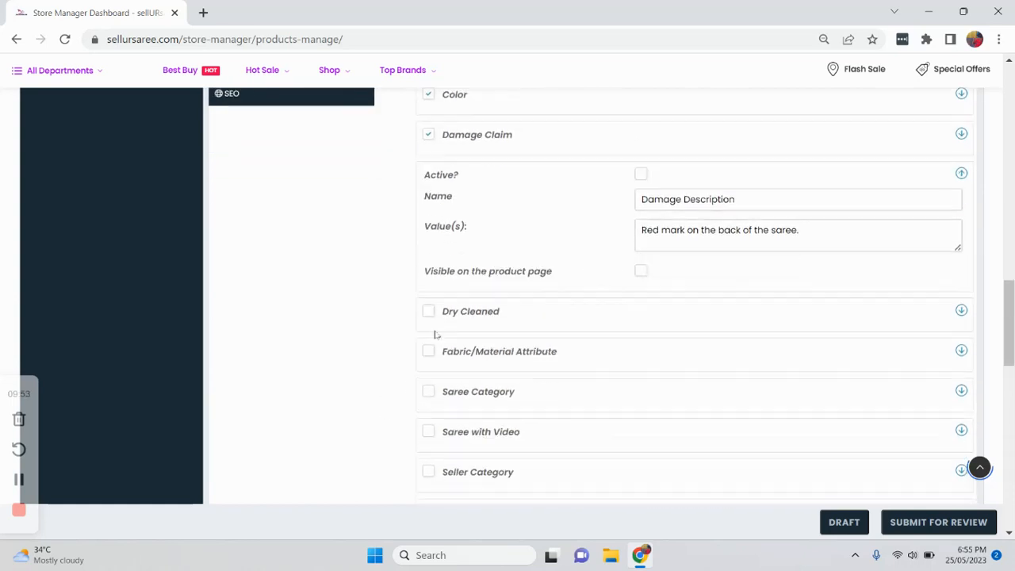
click(428, 313)
scroll(528, 319, down, 2)
scroll(601, 258, down, 1)
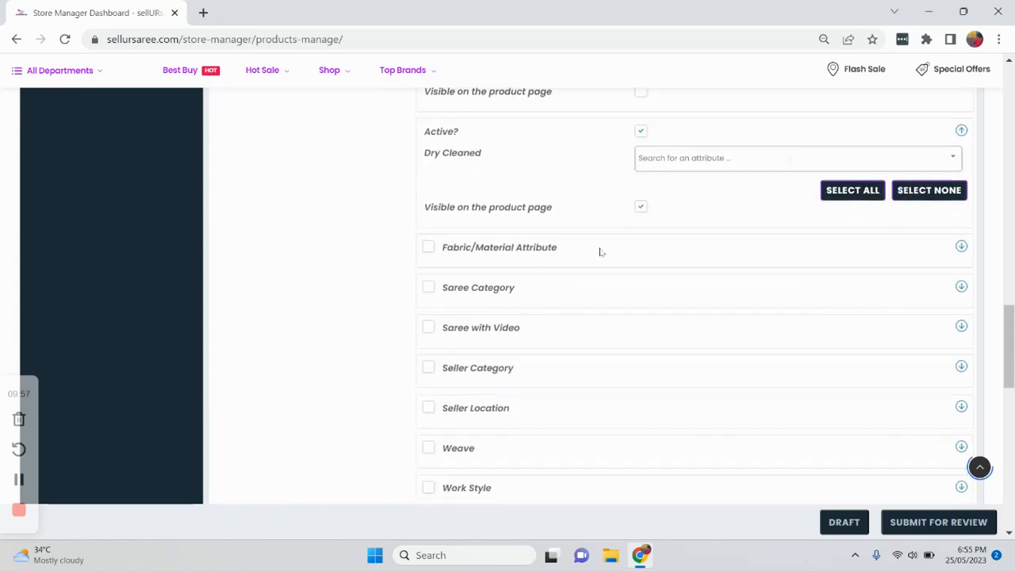
click(660, 121)
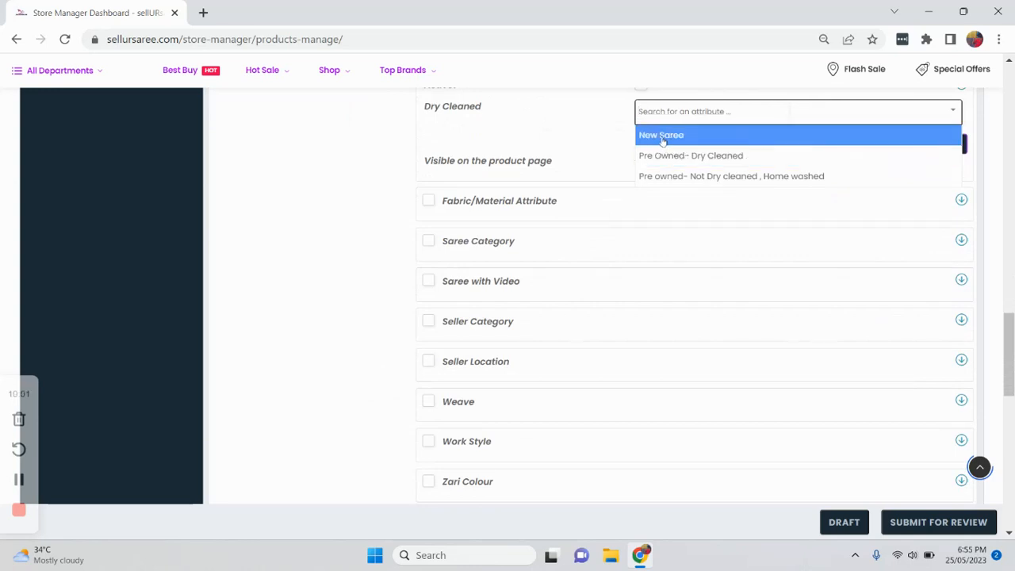
click(659, 141)
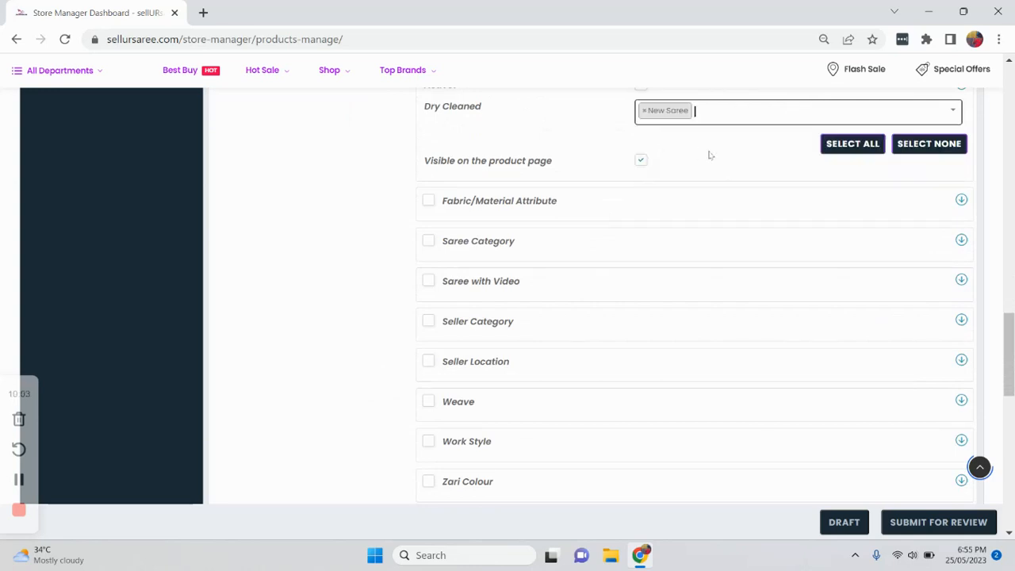
scroll(933, 159, up, 1)
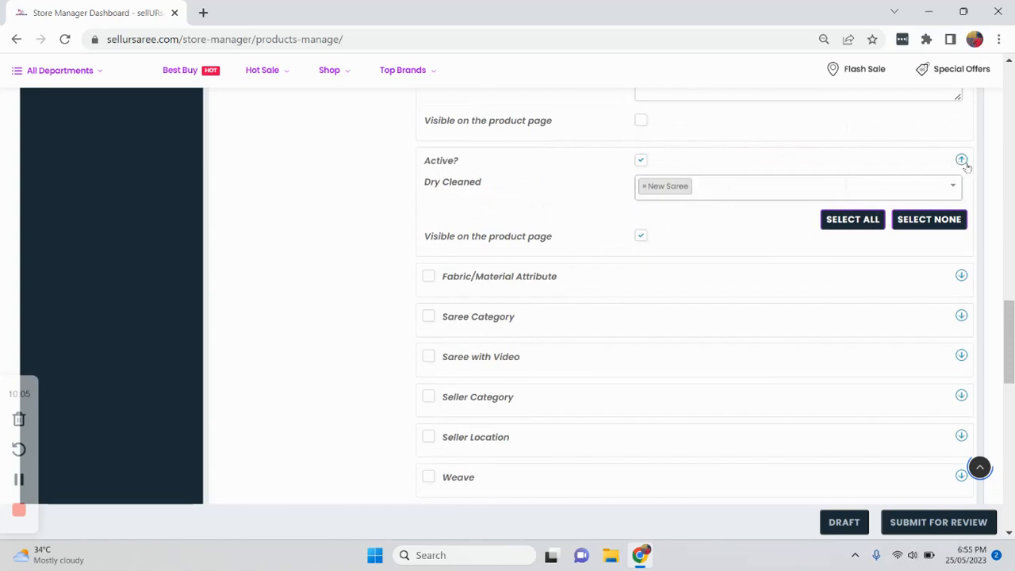
Activate the Fabric/Material Attribute, check the product's description, and search for "tiss" to assign the value Tissue.
scroll(698, 215, down, 2)
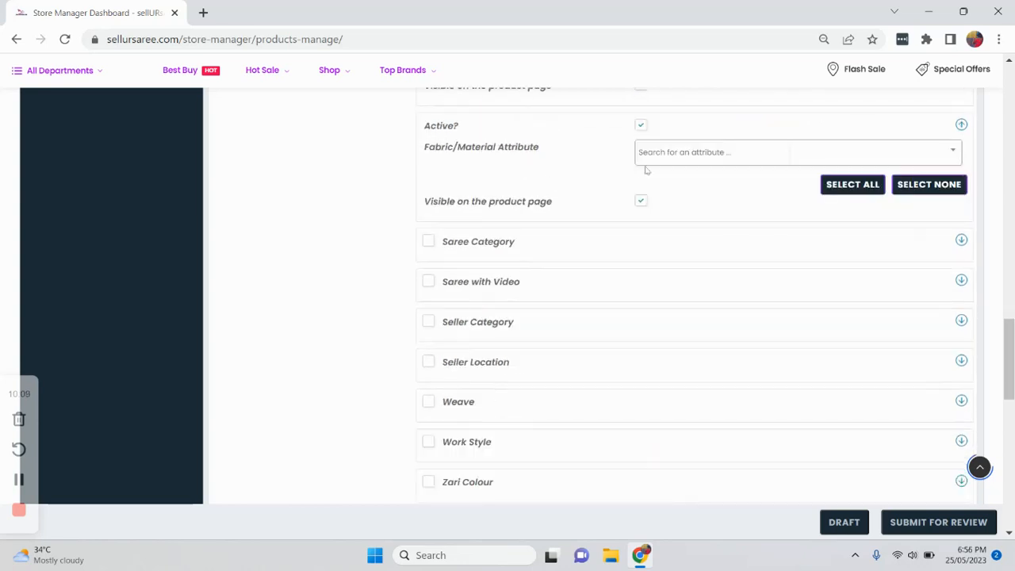
scroll(675, 172, up, 10)
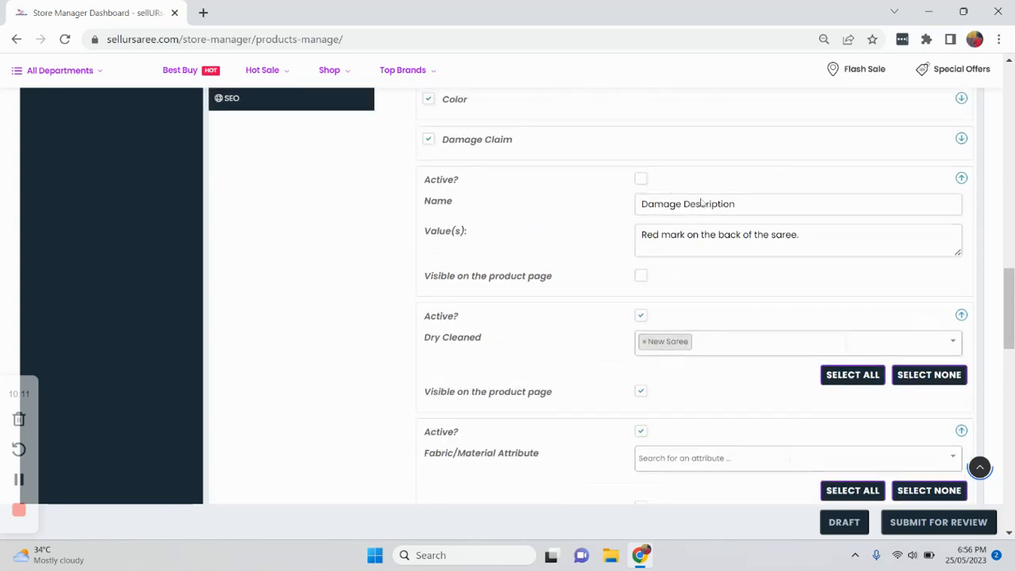
scroll(828, 223, up, 2)
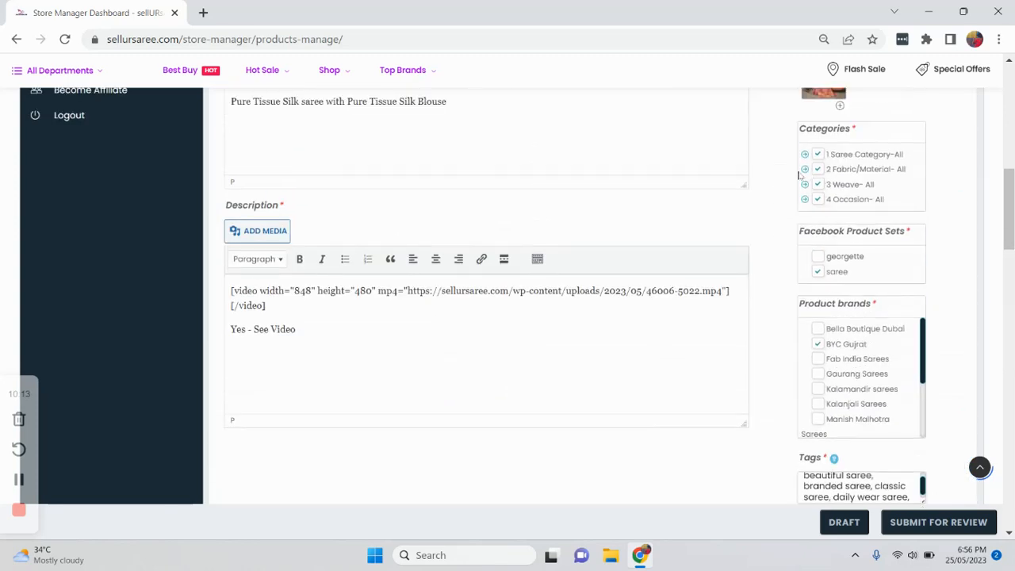
scroll(771, 214, down, 3)
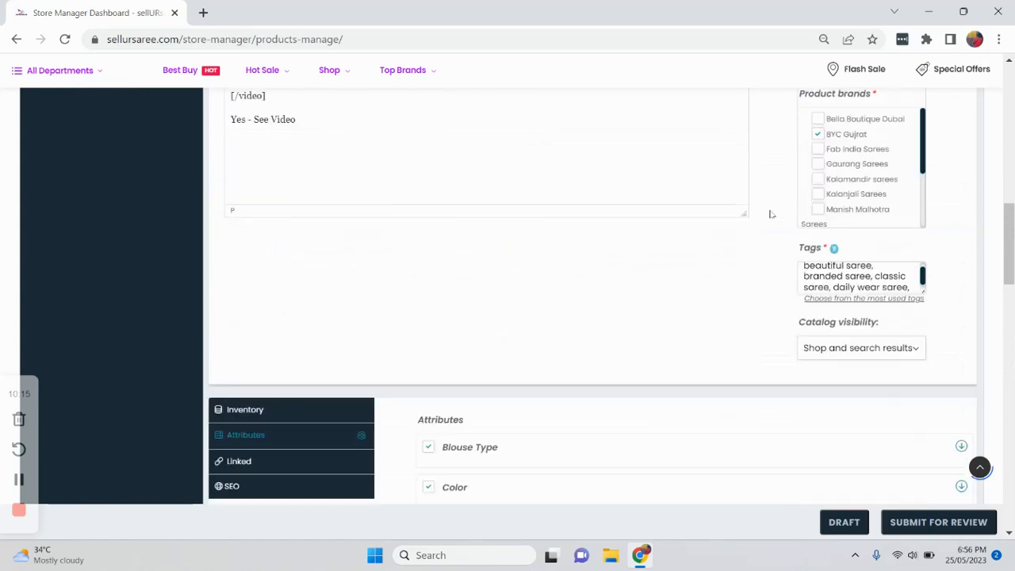
scroll(770, 214, down, 15)
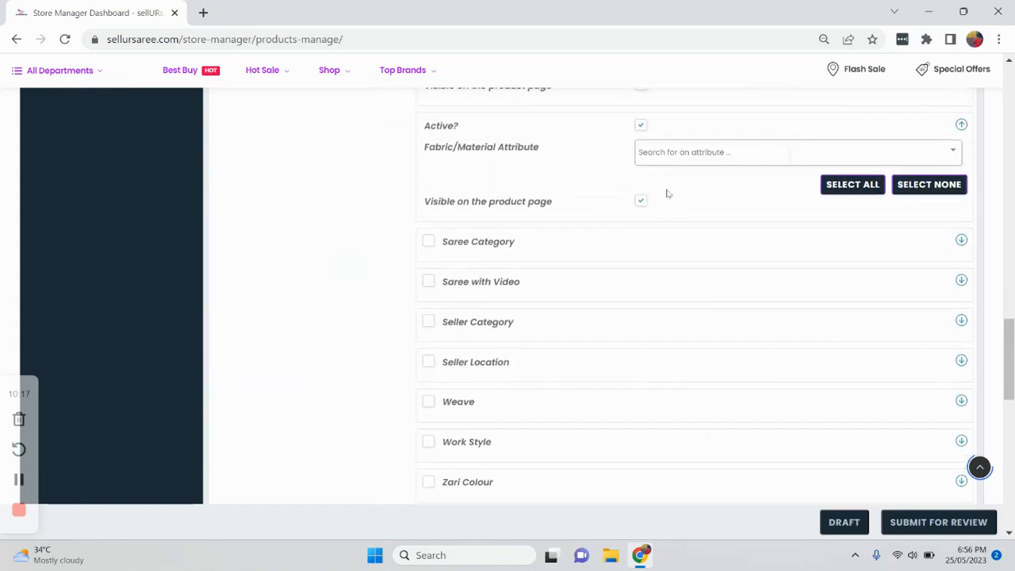
click(673, 154)
text(tiss)
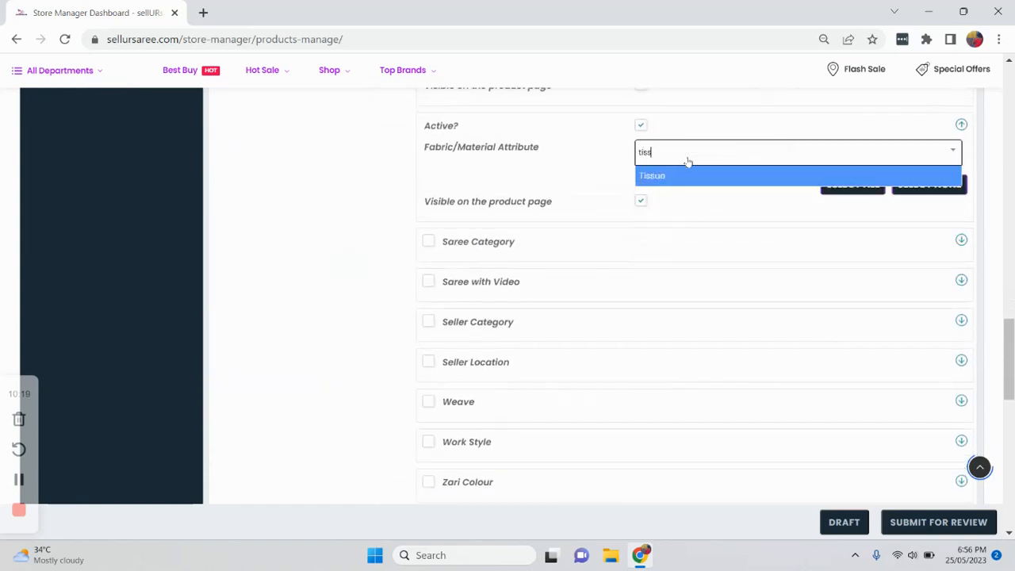
click(660, 179)
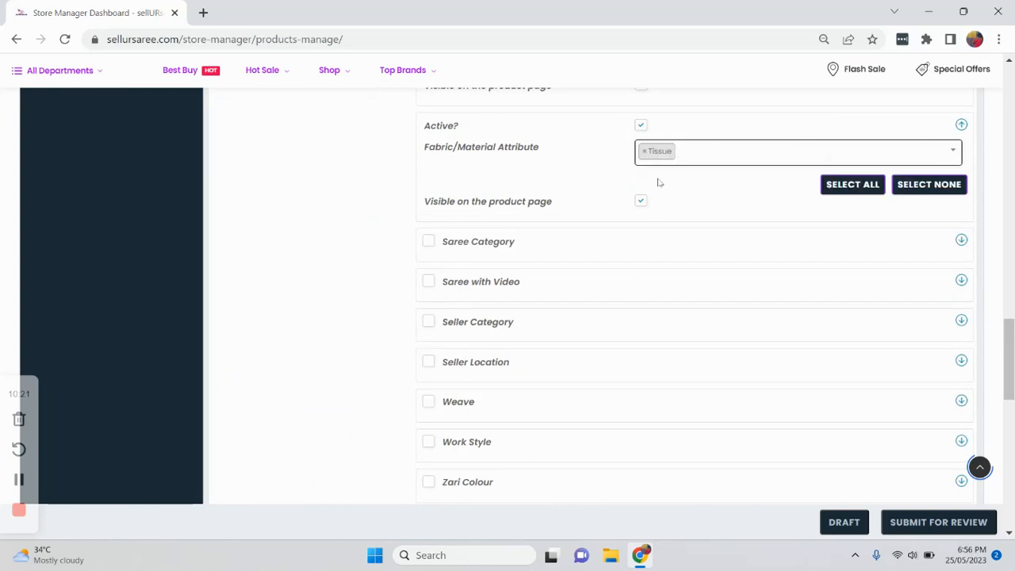
Activate the Saree Category attribute and assign it the value New saree.
scroll(634, 206, up, 7)
scroll(622, 216, down, 2)
scroll(621, 216, down, 5)
scroll(708, 165, down, 2)
scroll(468, 119, up, 1)
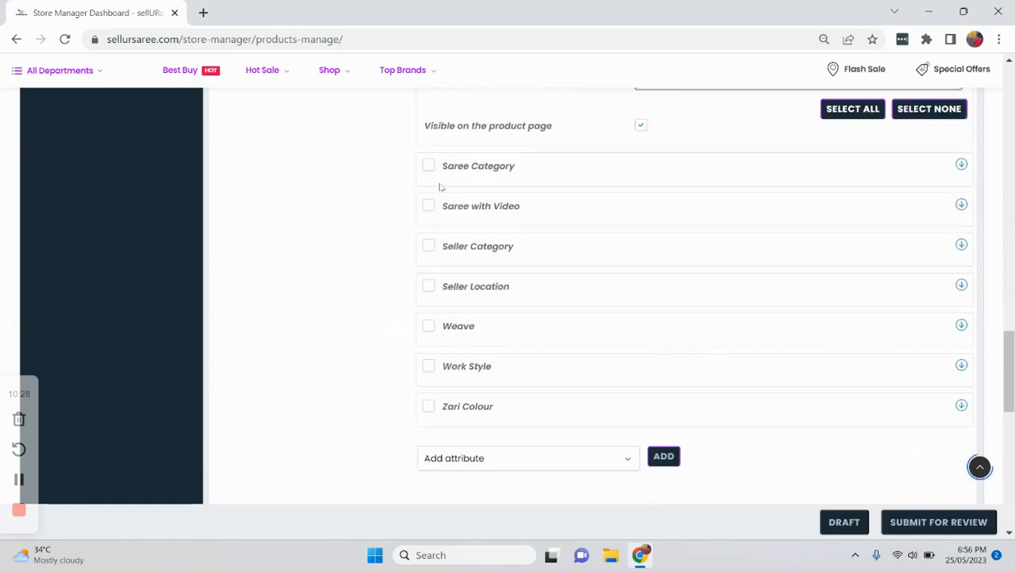
click(428, 167)
click(650, 197)
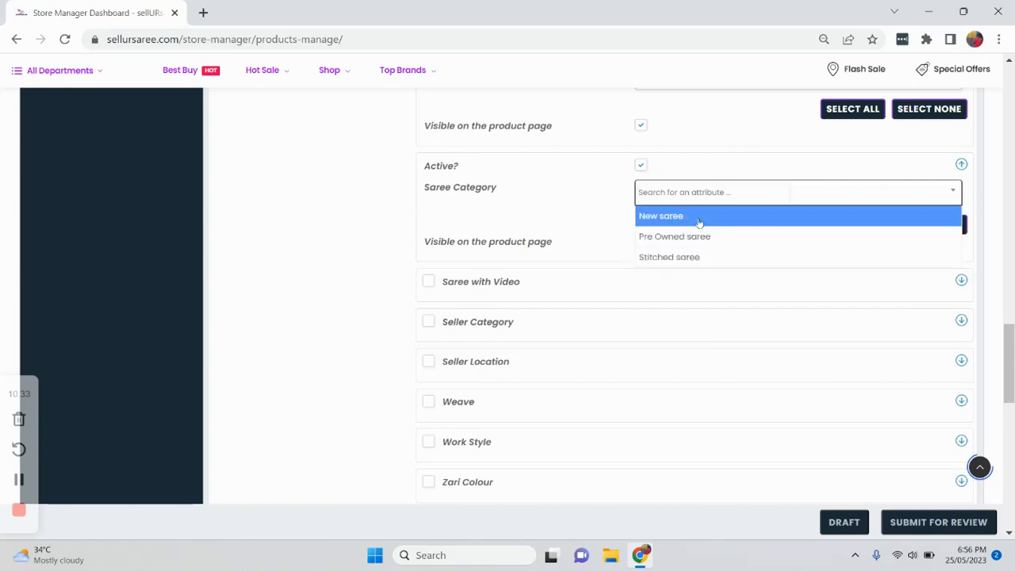
click(697, 222)
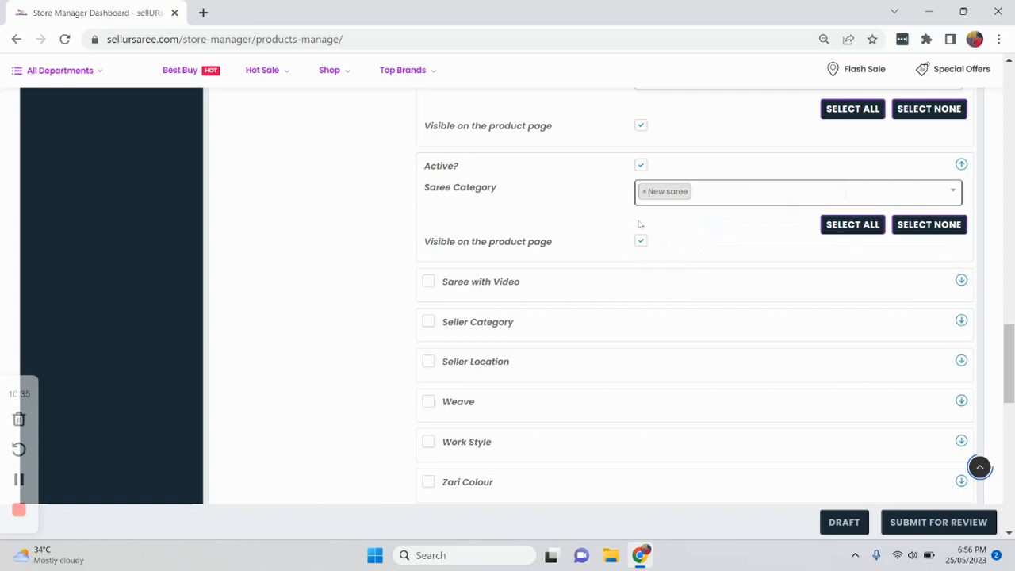
Activate the Saree with Video attribute and assign it the value Yes.
scroll(637, 220, down, 1)
click(430, 205)
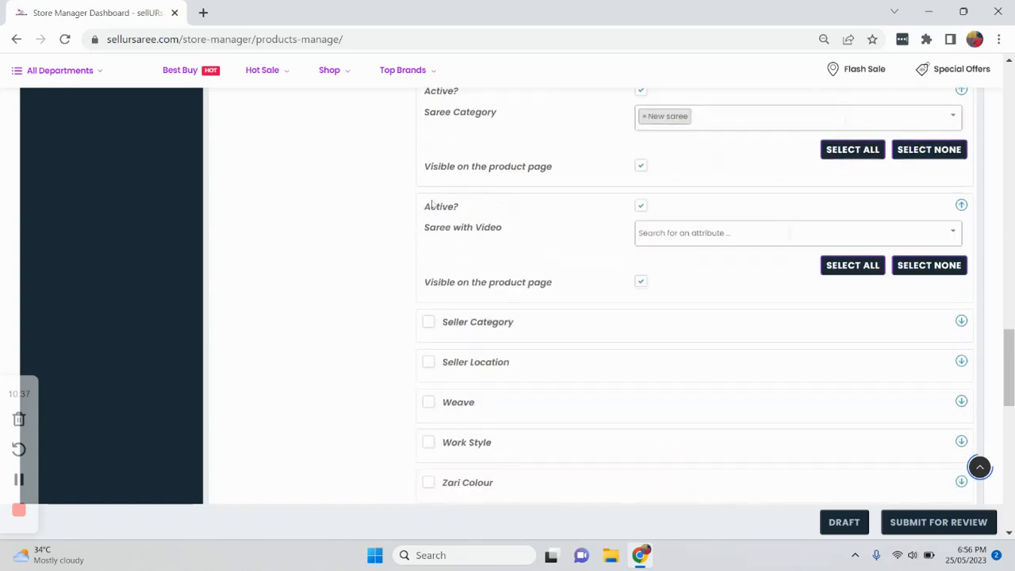
click(666, 234)
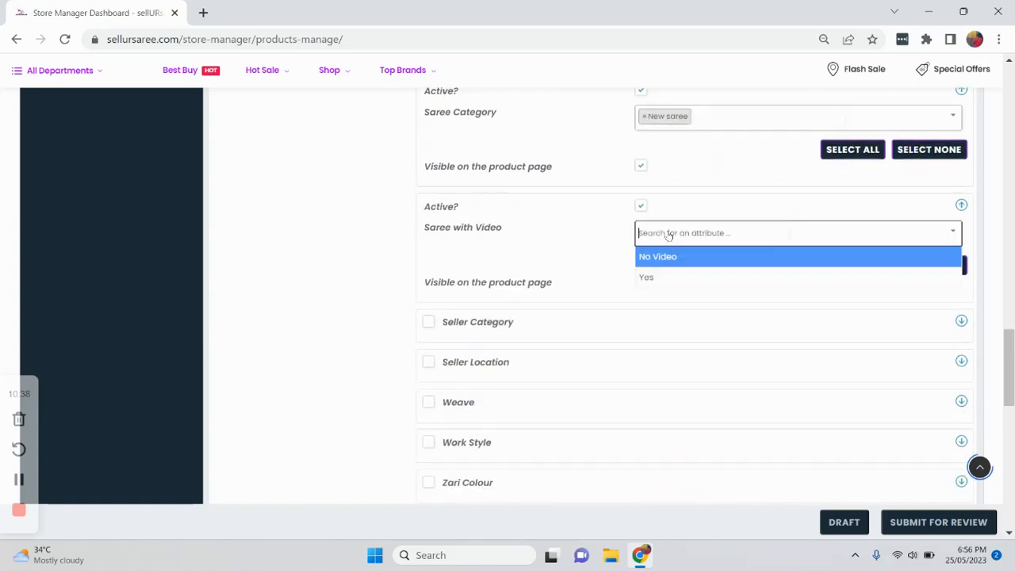
click(674, 278)
Activate the Seller Category attribute and assign it the value Retail Shop.
scroll(424, 285, down, 1)
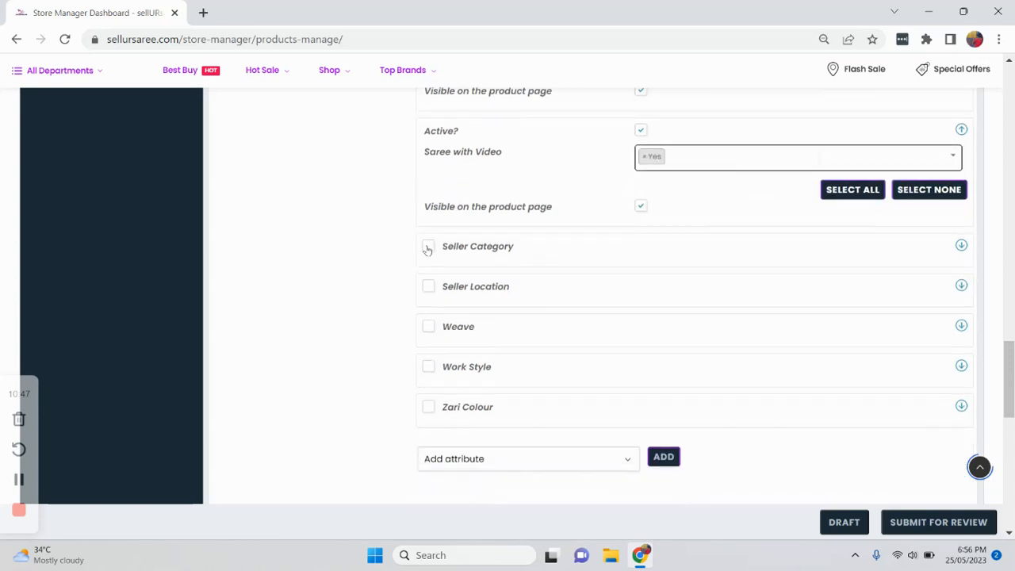
click(428, 247)
click(678, 274)
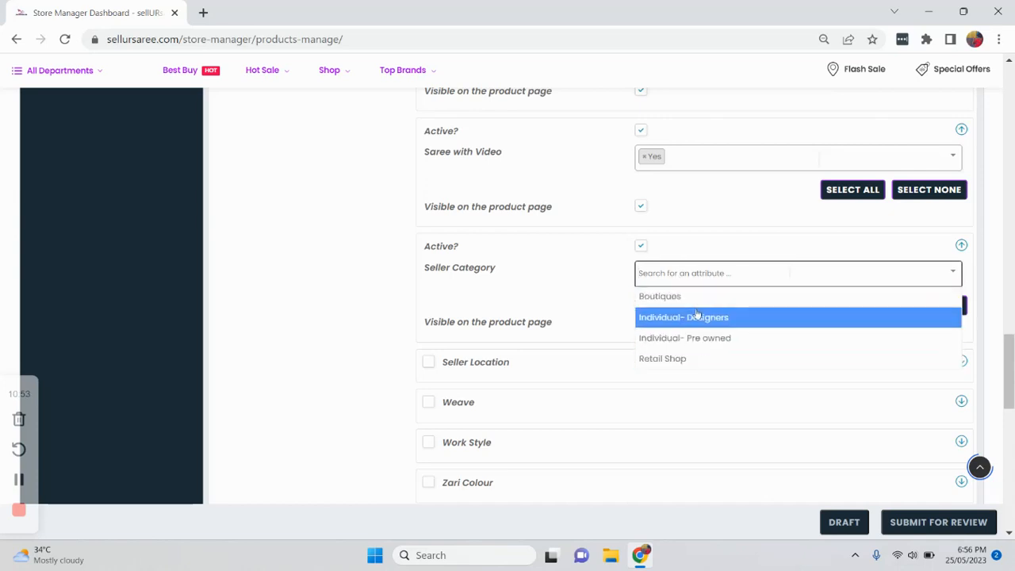
click(702, 358)
Activate the Seller Location attribute and assign it the value India.
scroll(553, 284, down, 1)
scroll(553, 284, down, 1)
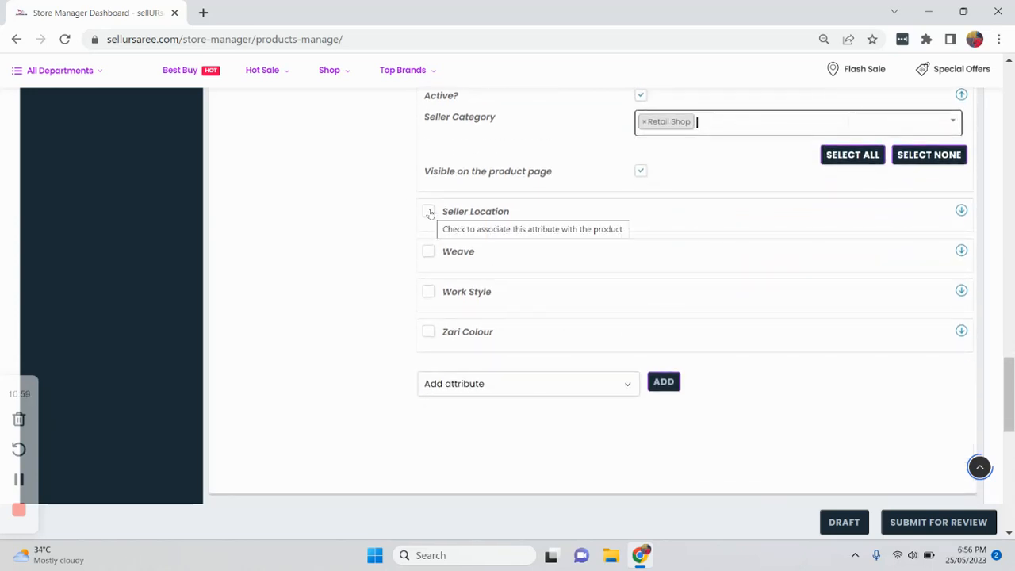
click(429, 213)
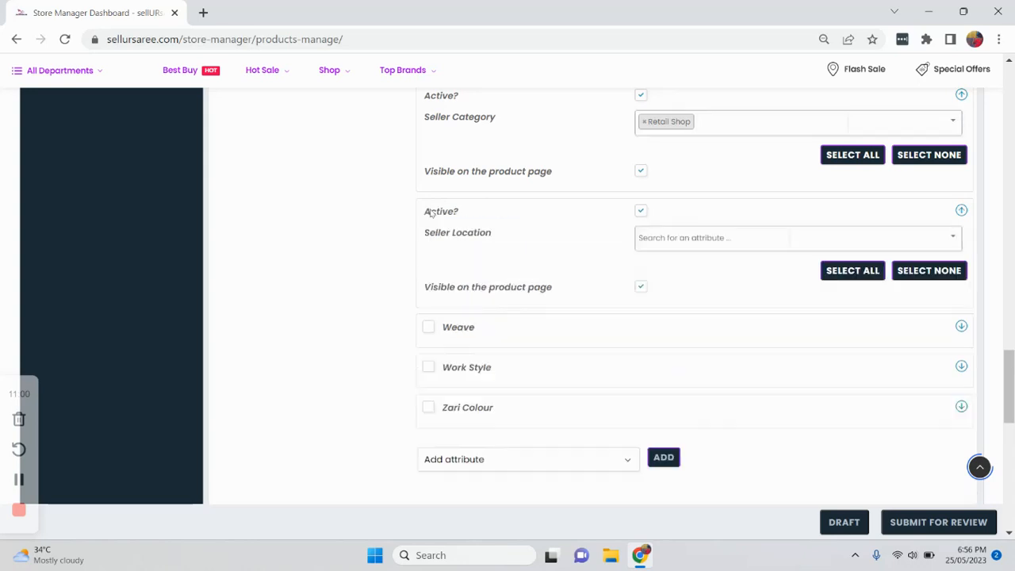
click(692, 244)
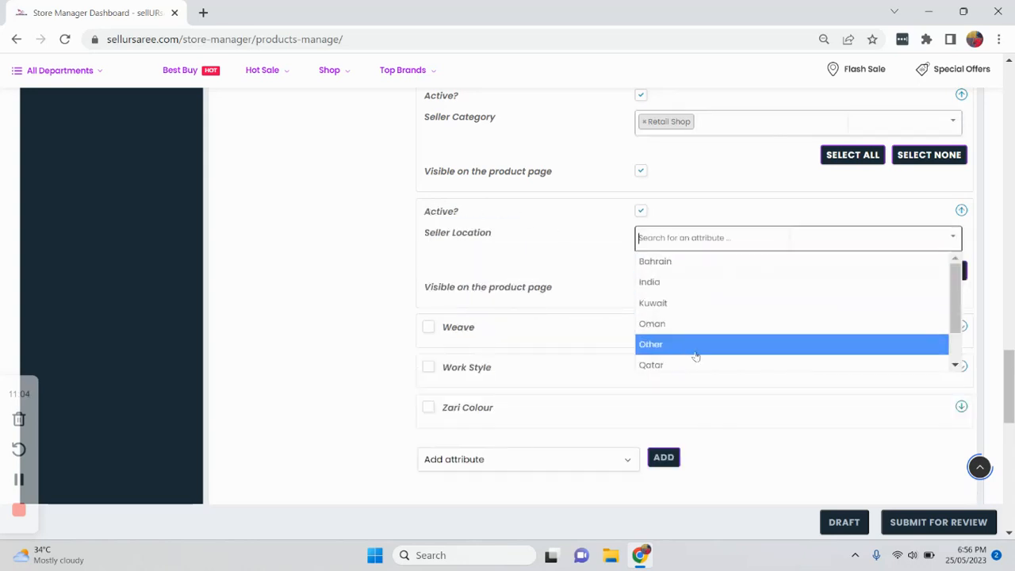
scroll(697, 297, down, 1)
scroll(691, 303, up, 1)
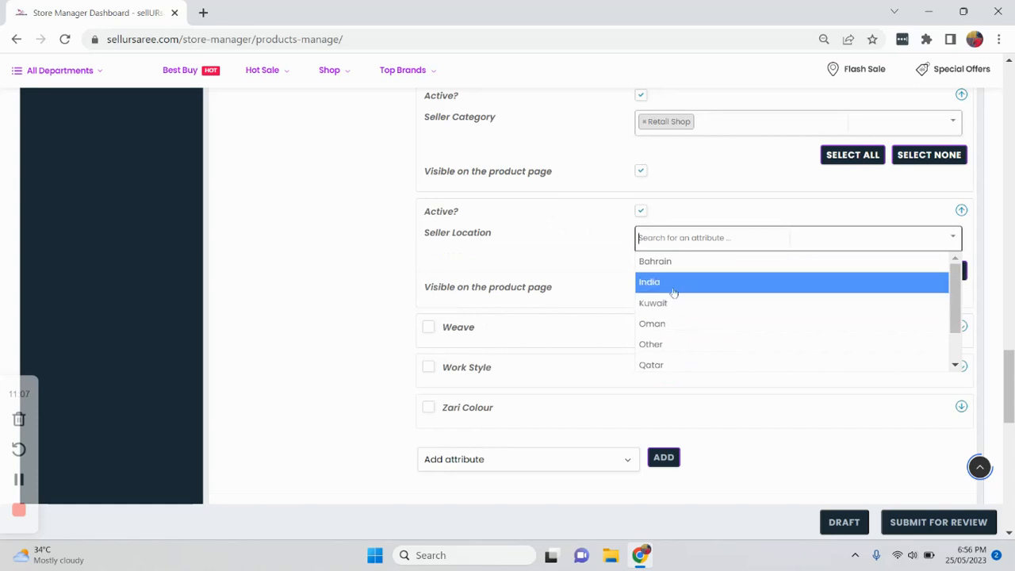
click(672, 284)
Activate the Weave attribute, check the product's selected categories, and search for "unc" to assign the value Uncategorized.
scroll(626, 290, down, 2)
click(429, 176)
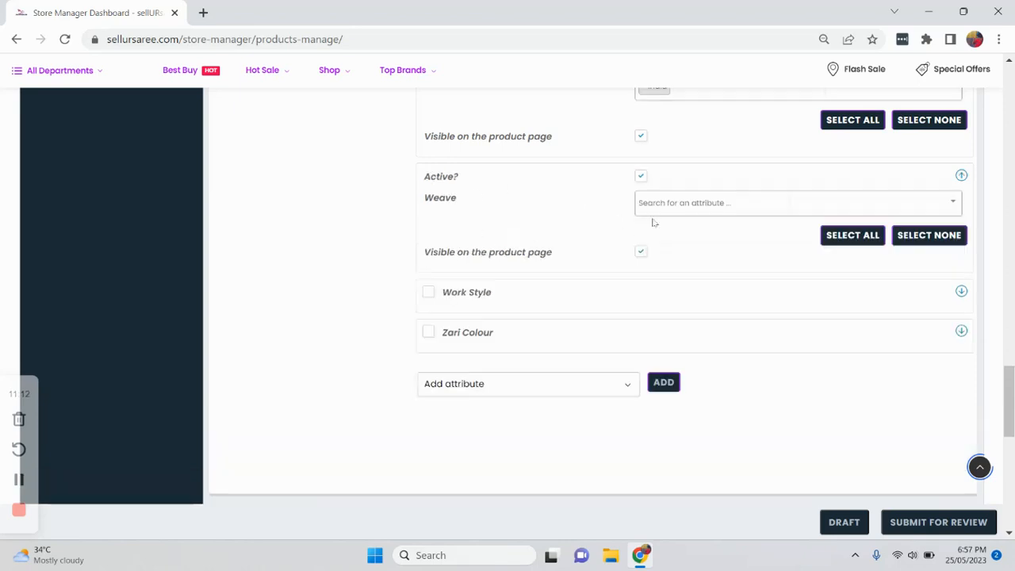
scroll(645, 222, up, 15)
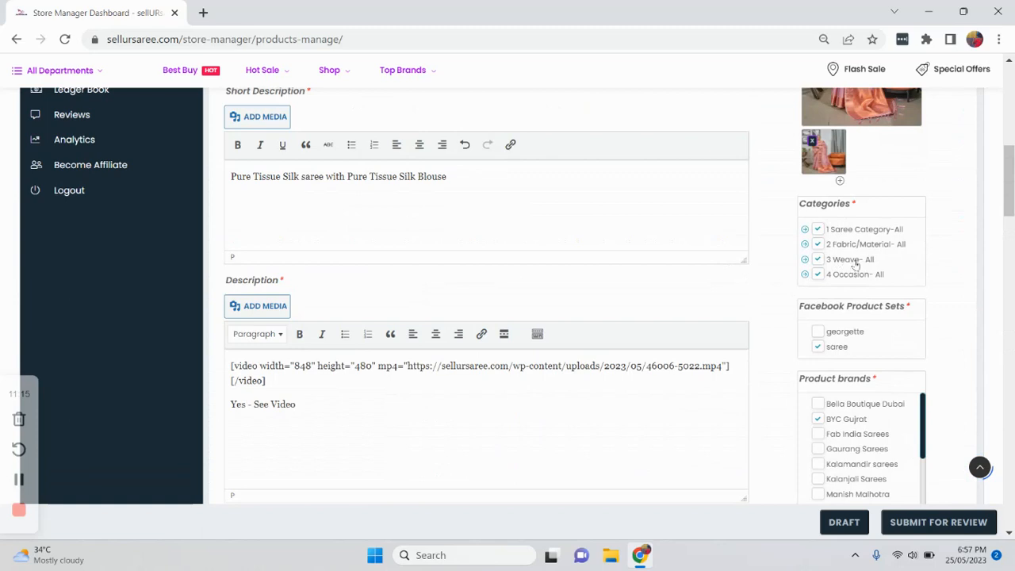
scroll(730, 287, down, 8)
scroll(681, 278, down, 5)
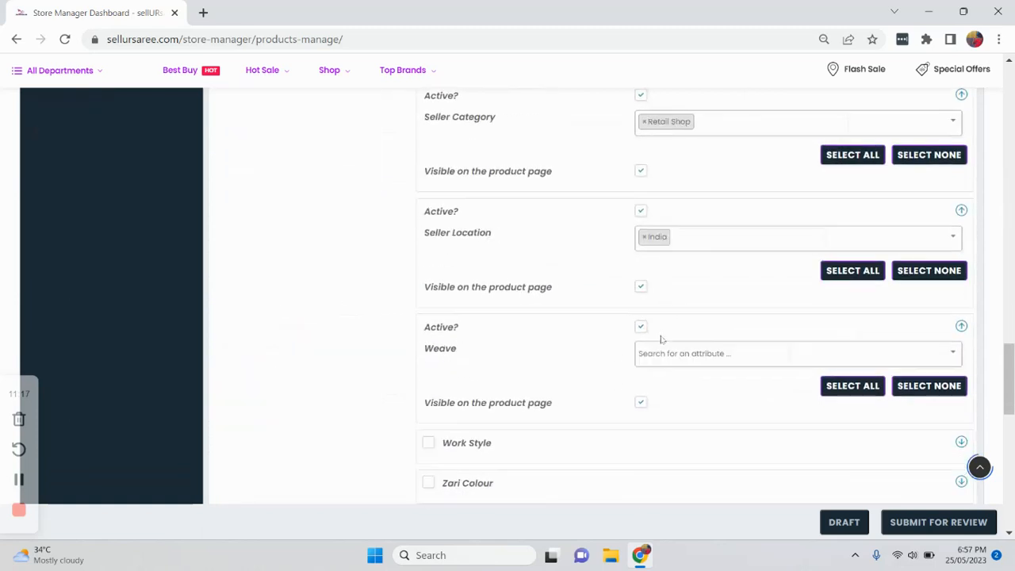
scroll(663, 346, down, 2)
click(650, 284)
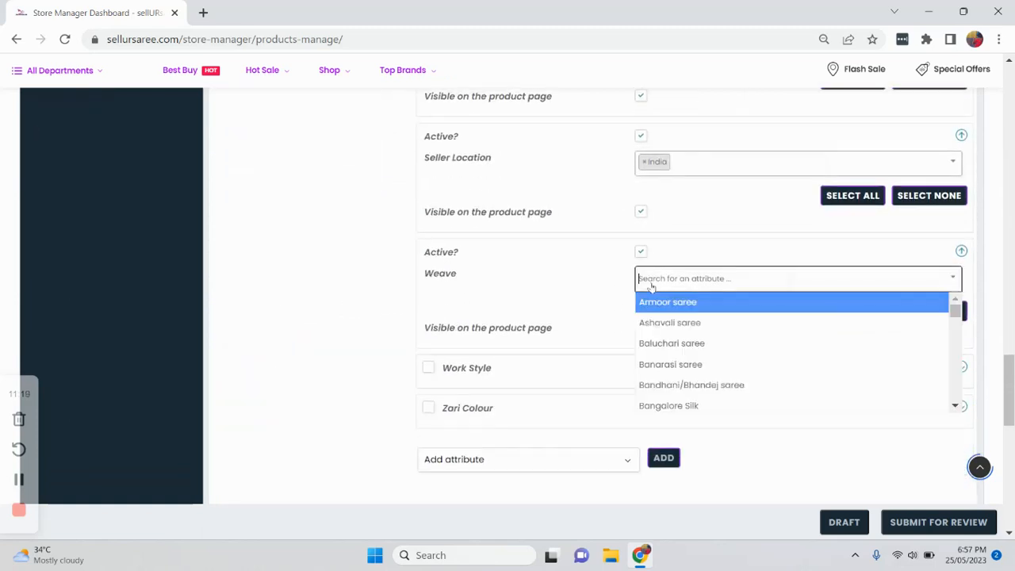
text(unc)
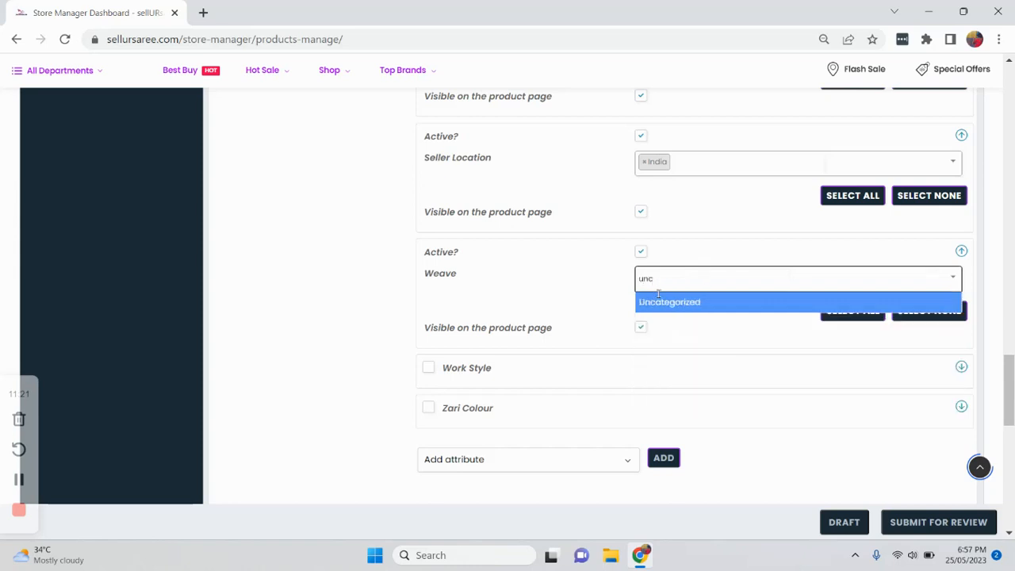
click(657, 303)
Activate the Work Style attribute and search for "wo" to assign the value Woven all over.
scroll(547, 340, down, 2)
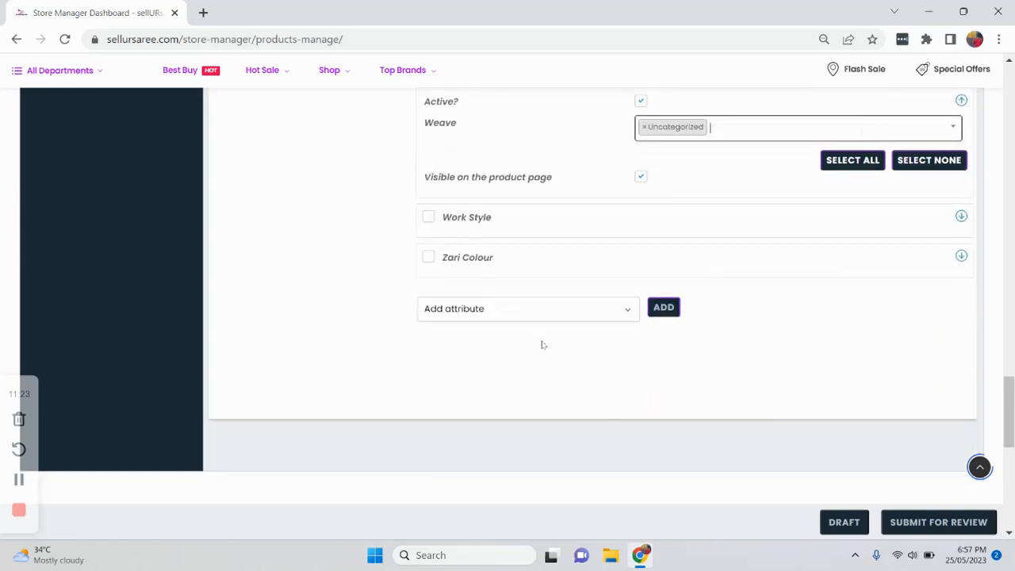
click(428, 218)
click(670, 249)
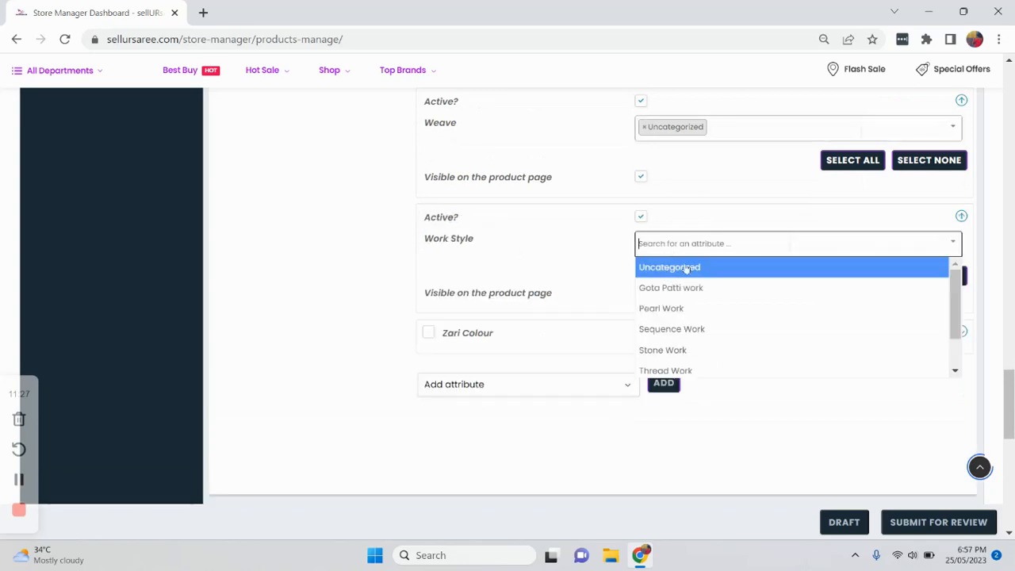
text(wo)
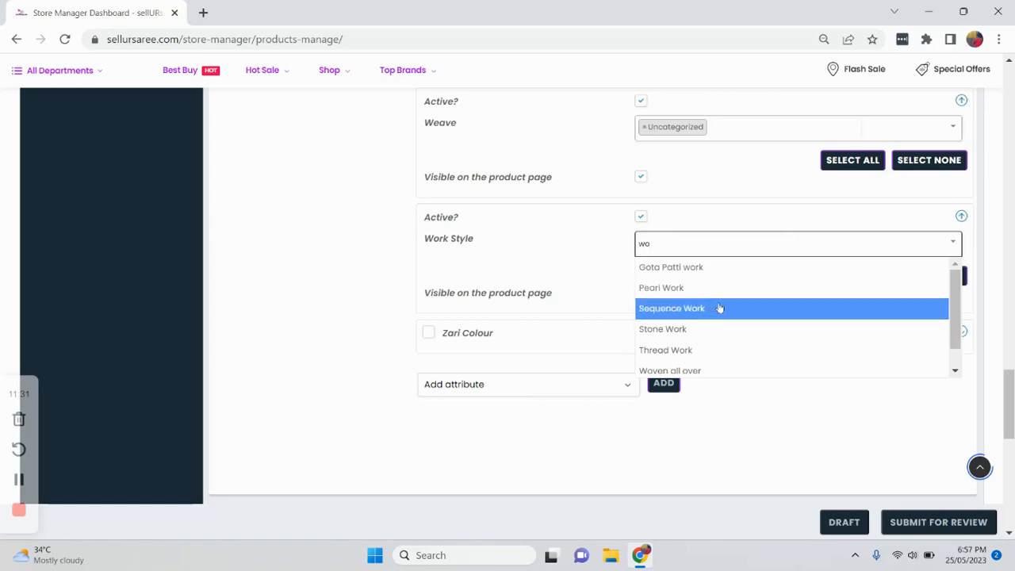
scroll(713, 313, down, 1)
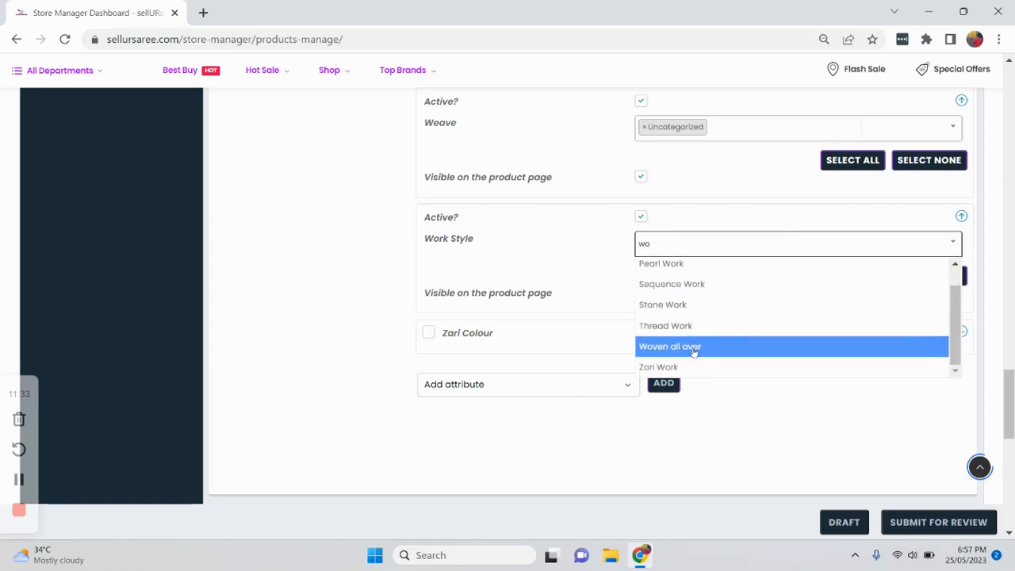
click(693, 350)
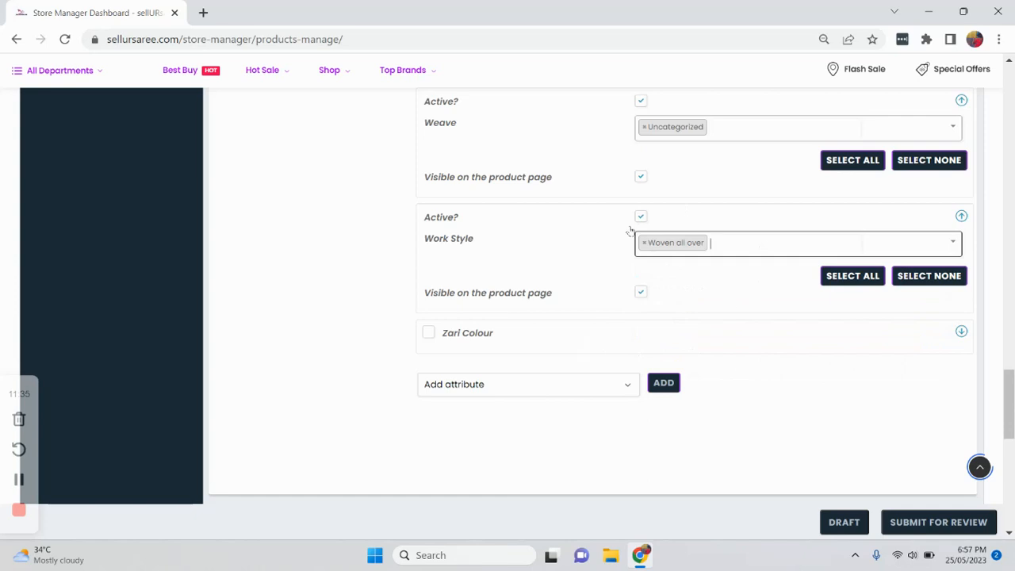
Activate the Zari Colour attribute and assign it the value Copper.
scroll(617, 307, up, 2)
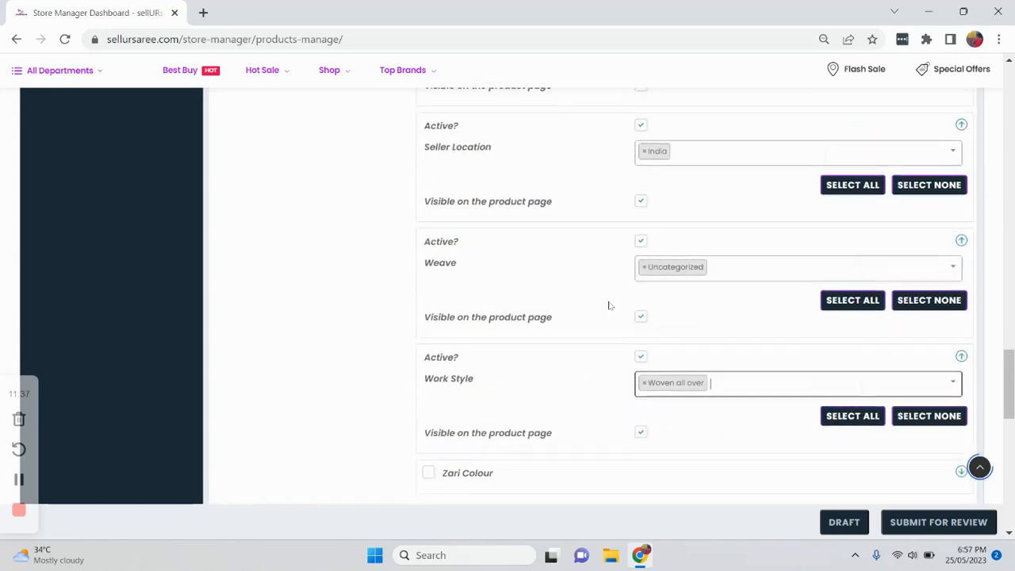
scroll(609, 305, down, 1)
scroll(611, 301, down, 1)
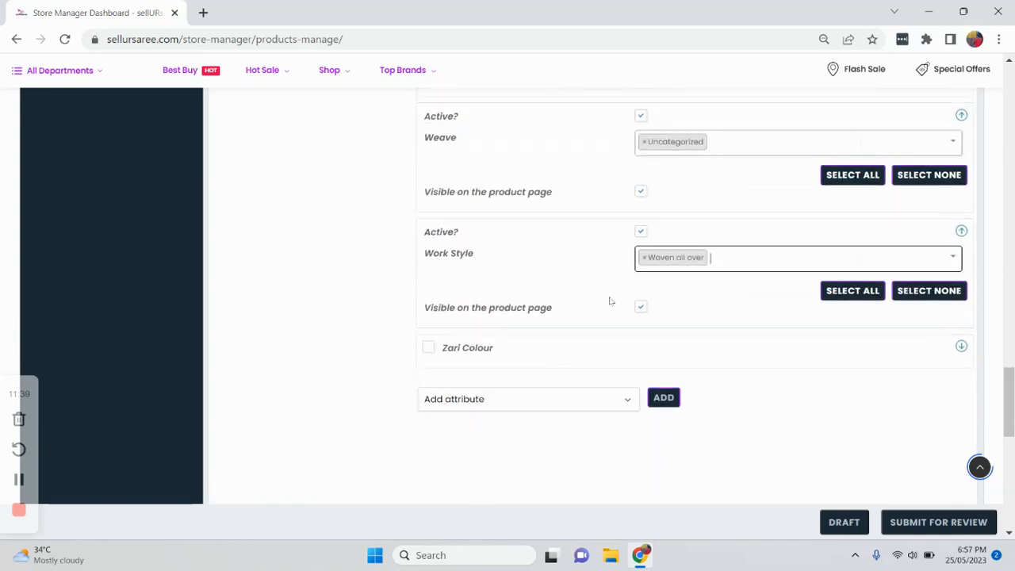
click(428, 333)
scroll(691, 321, down, 1)
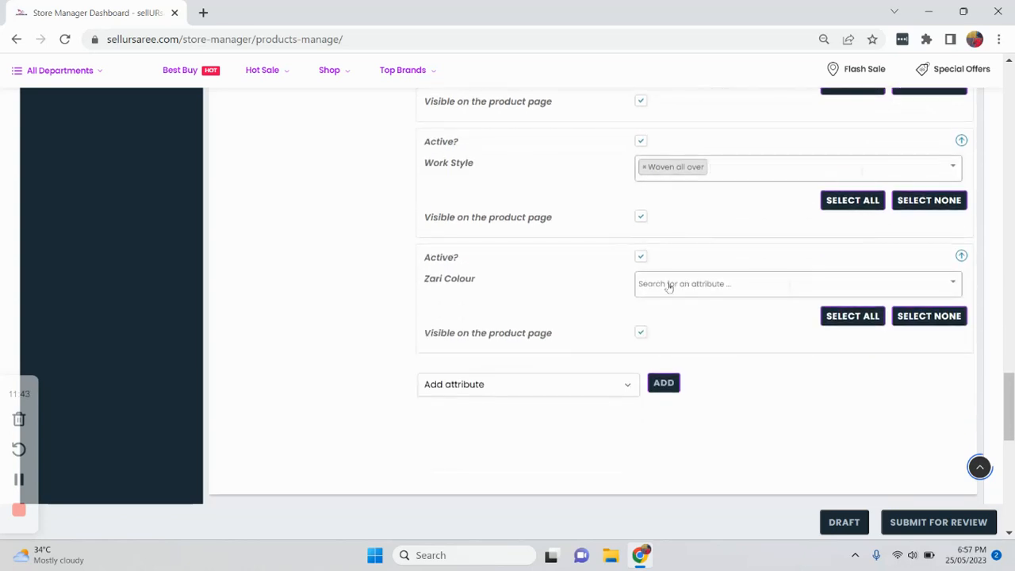
click(661, 283)
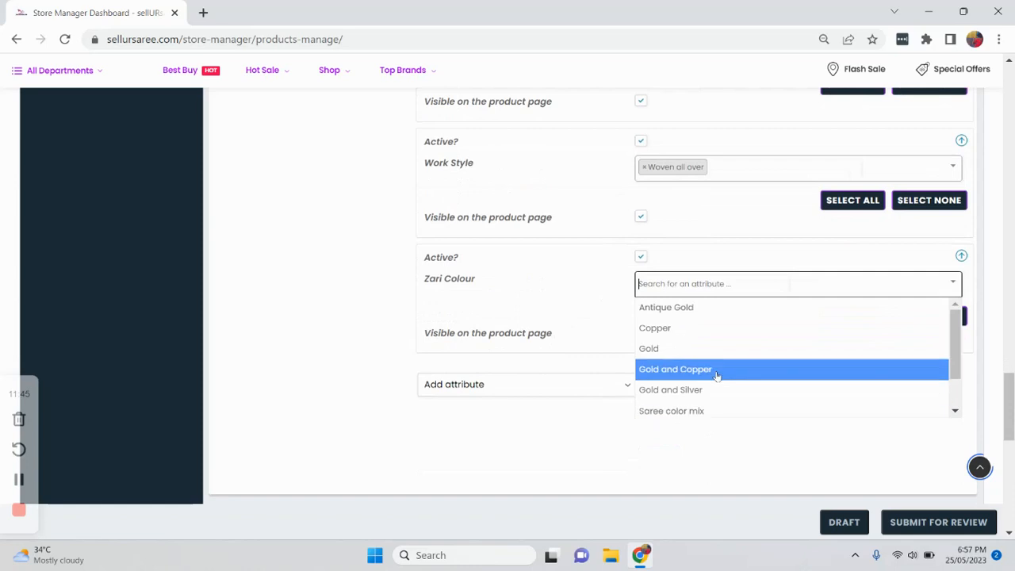
click(670, 330)
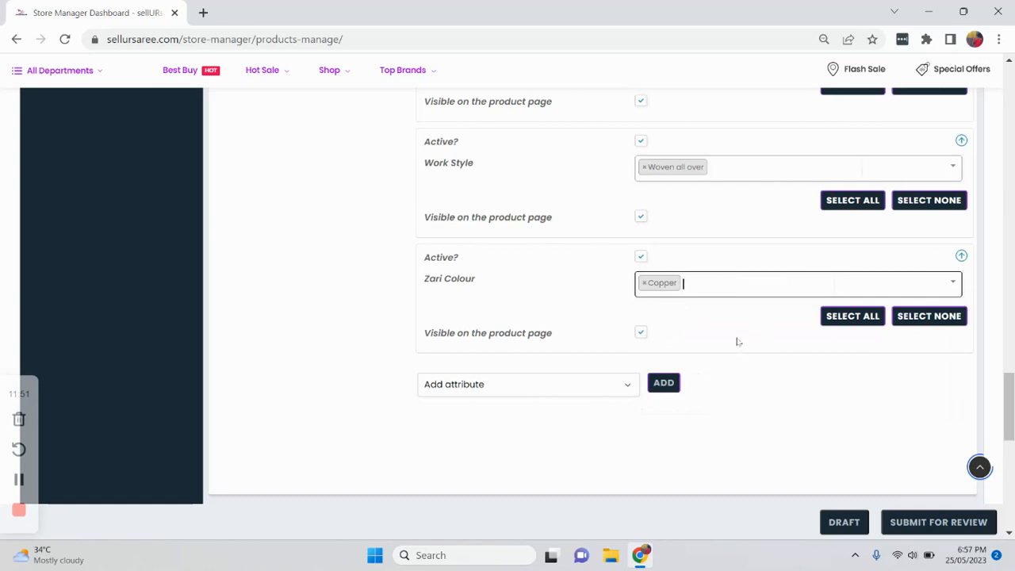
Review the values assigned to the product's attributes, from Zari Colour back up to Blouse Type.
scroll(595, 323, up, 5)
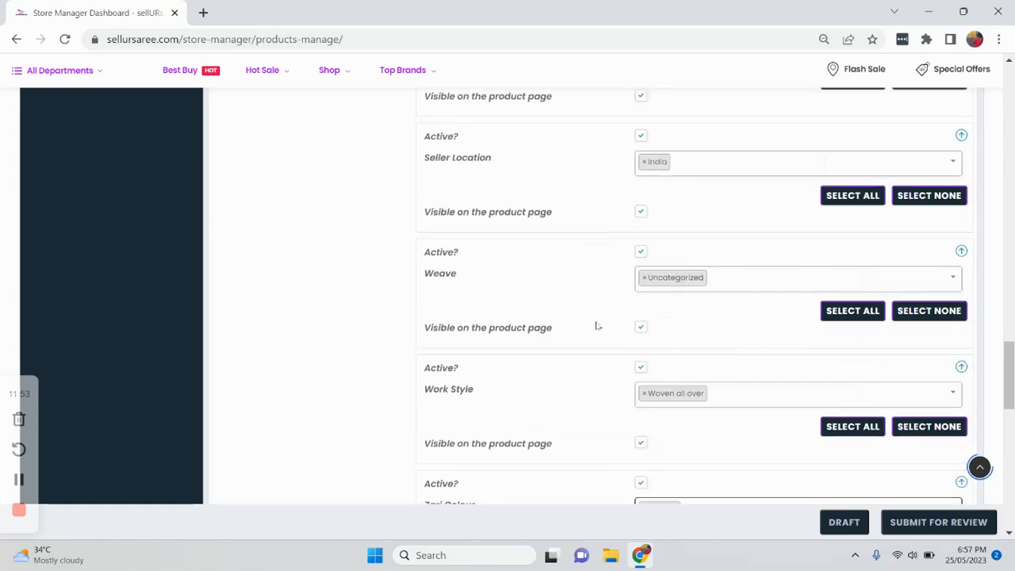
scroll(599, 333, up, 4)
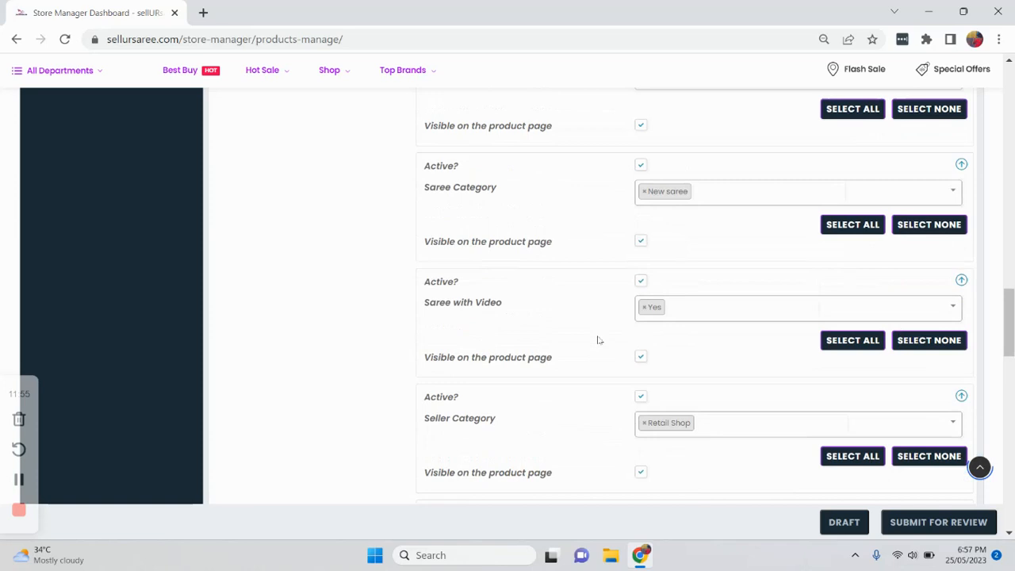
scroll(601, 341, up, 4)
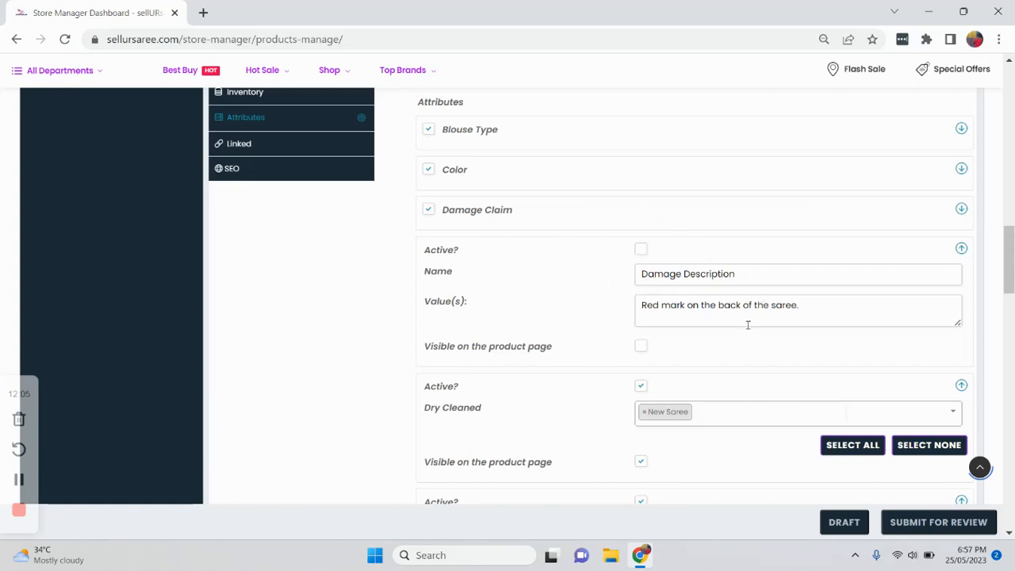
scroll(599, 323, up, 2)
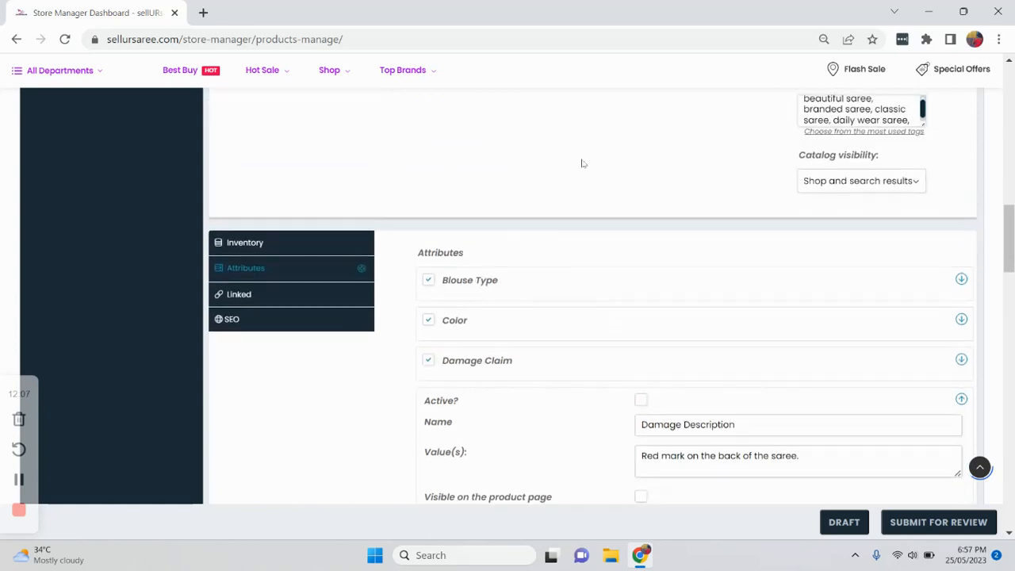
Check the product's Linked and SEO settings, leave them empty, and submit the product for review.
click(349, 299)
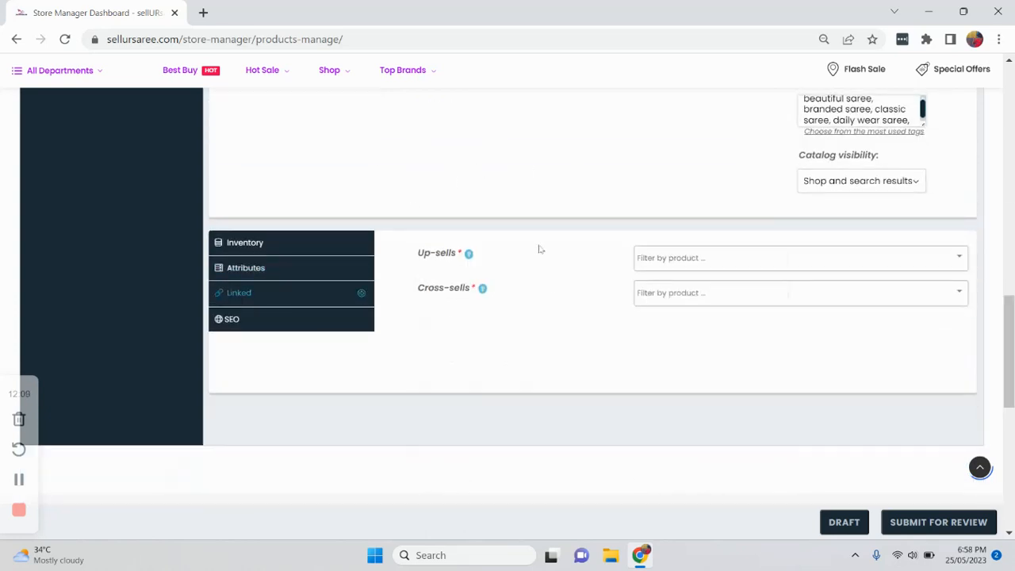
click(364, 325)
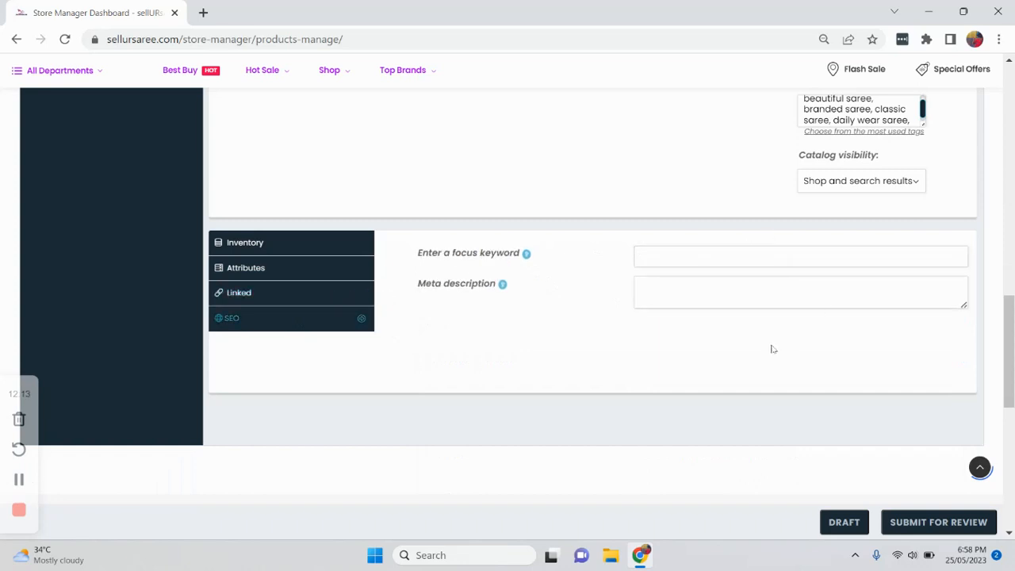
scroll(775, 278, up, 4)
scroll(748, 285, down, 4)
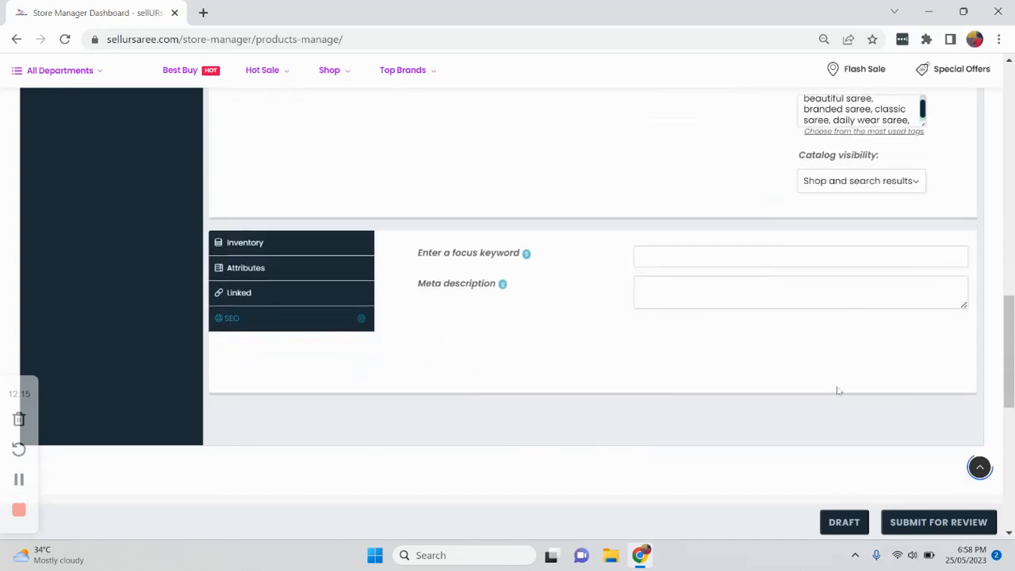
click(942, 521)
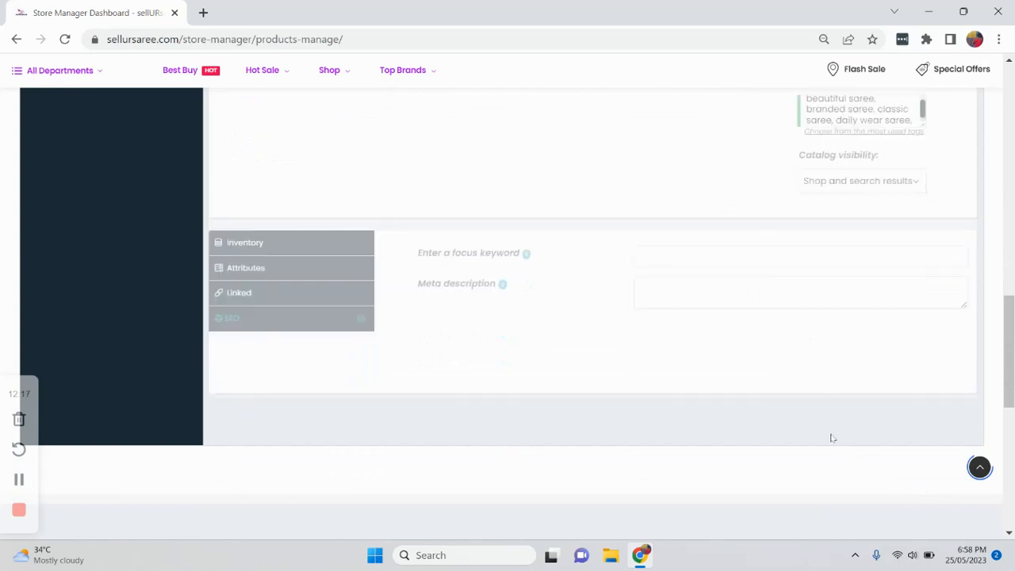